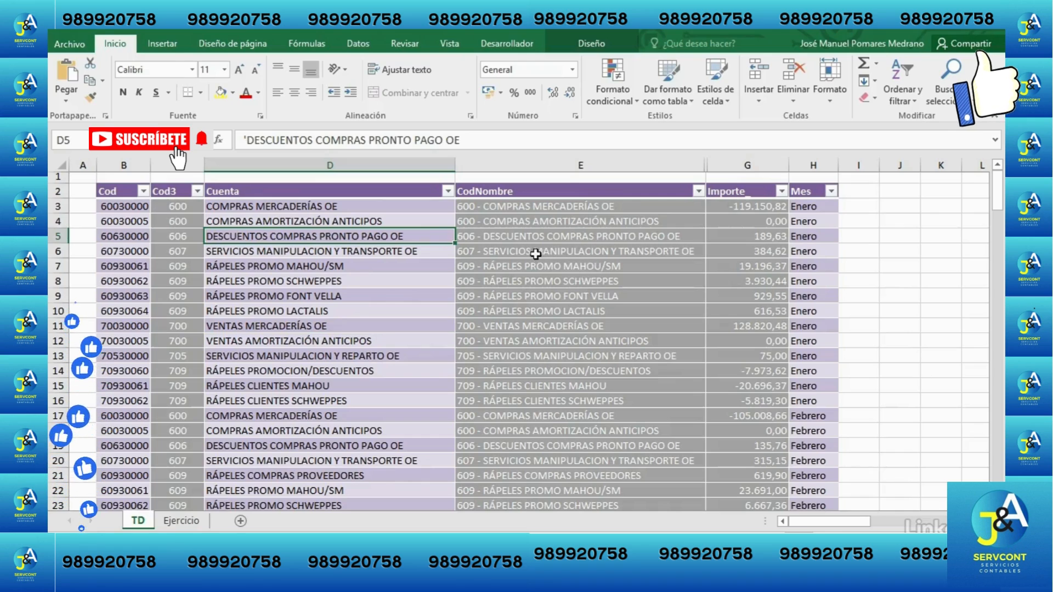
click(529, 253)
click(145, 295)
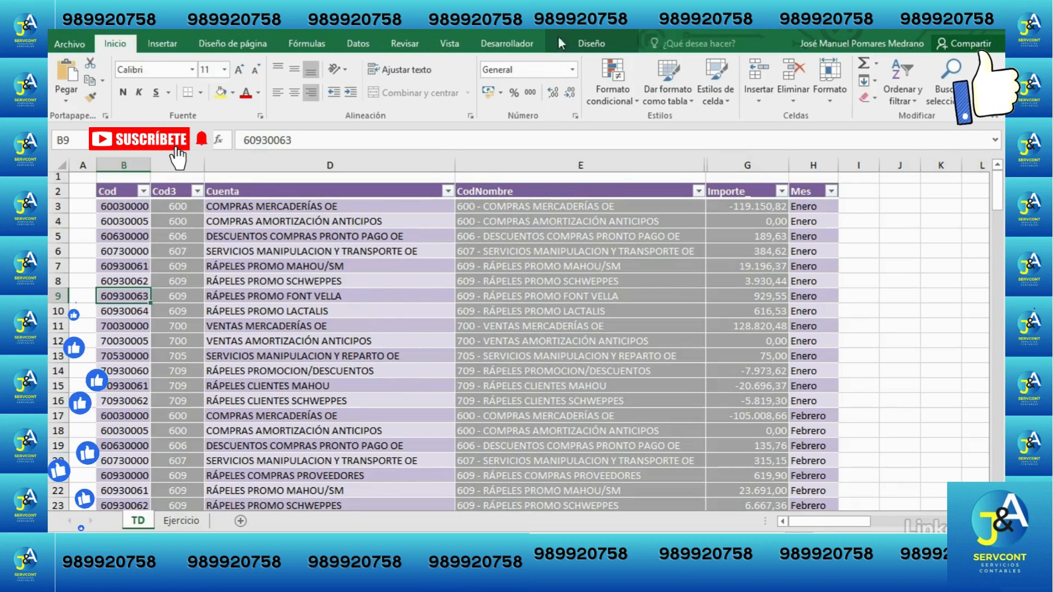
click(598, 44)
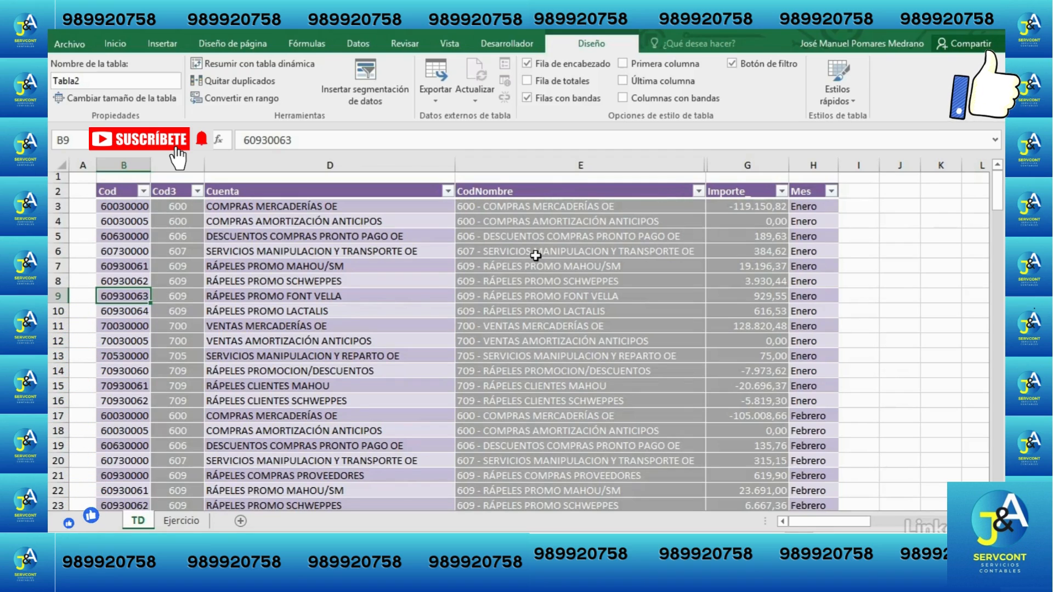
Step: Create a pivot table from Tabla2, placed on the existing Ejercicio sheet at cell B5
click(299, 237)
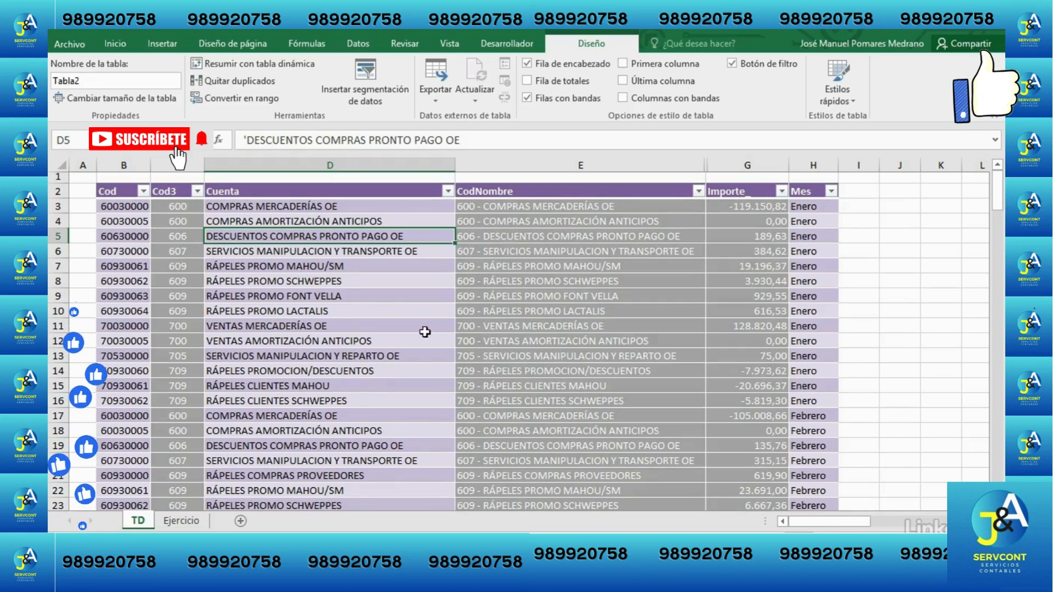
click(169, 44)
click(68, 81)
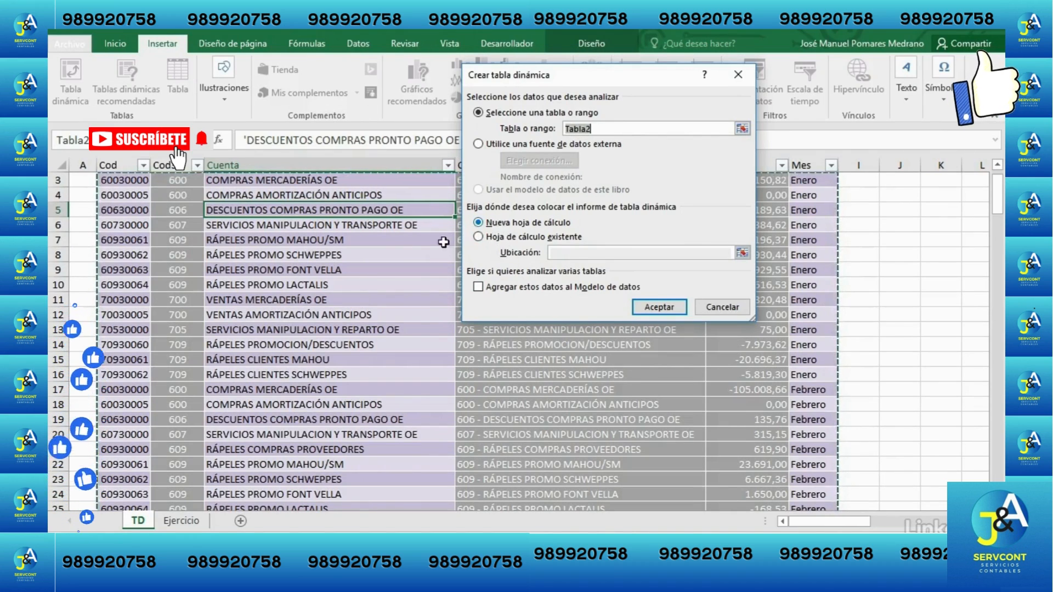
click(489, 240)
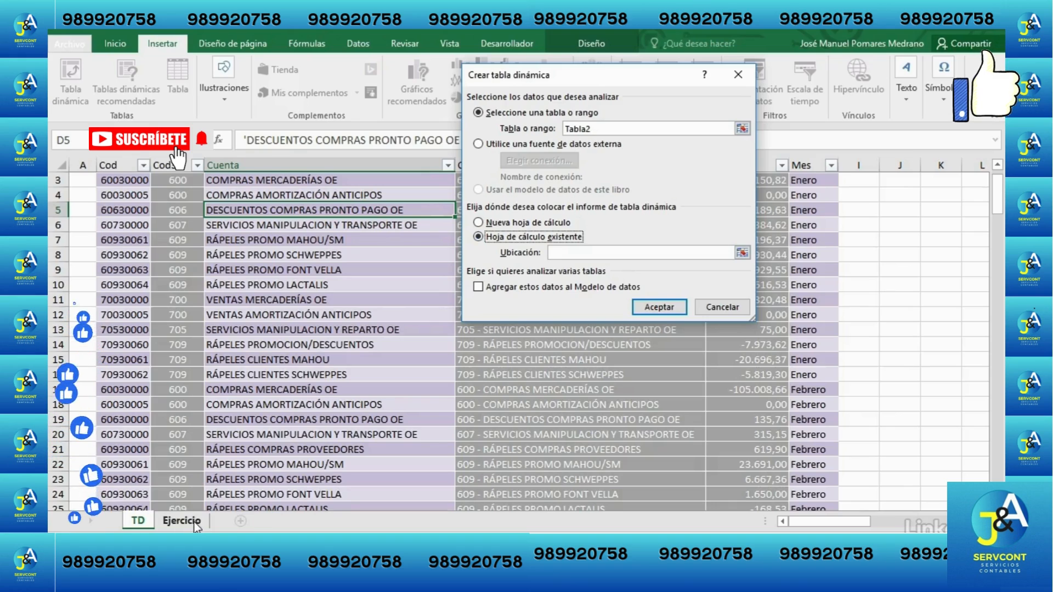
click(718, 254)
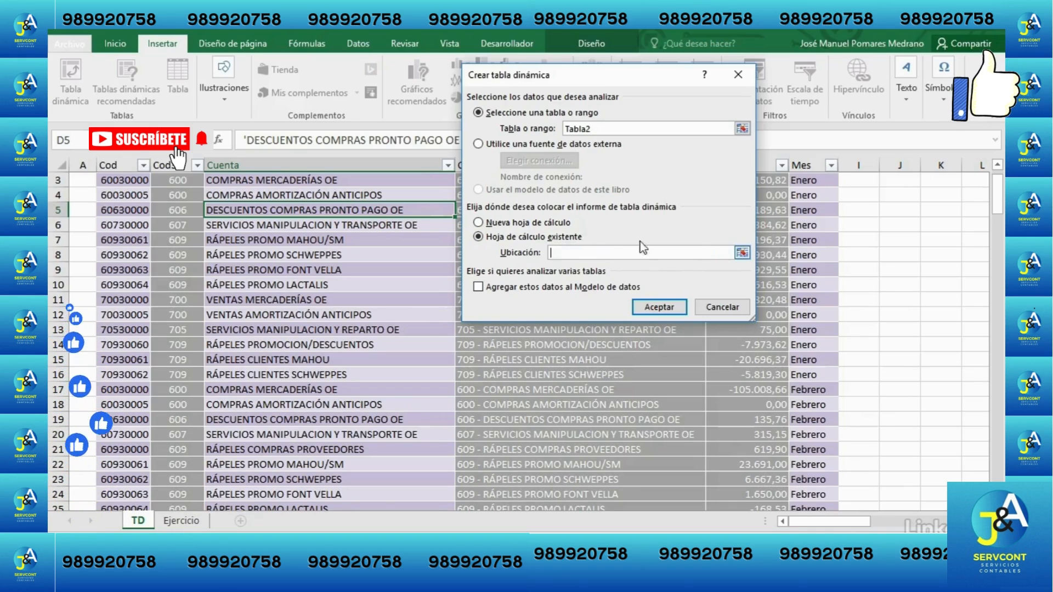
click(742, 252)
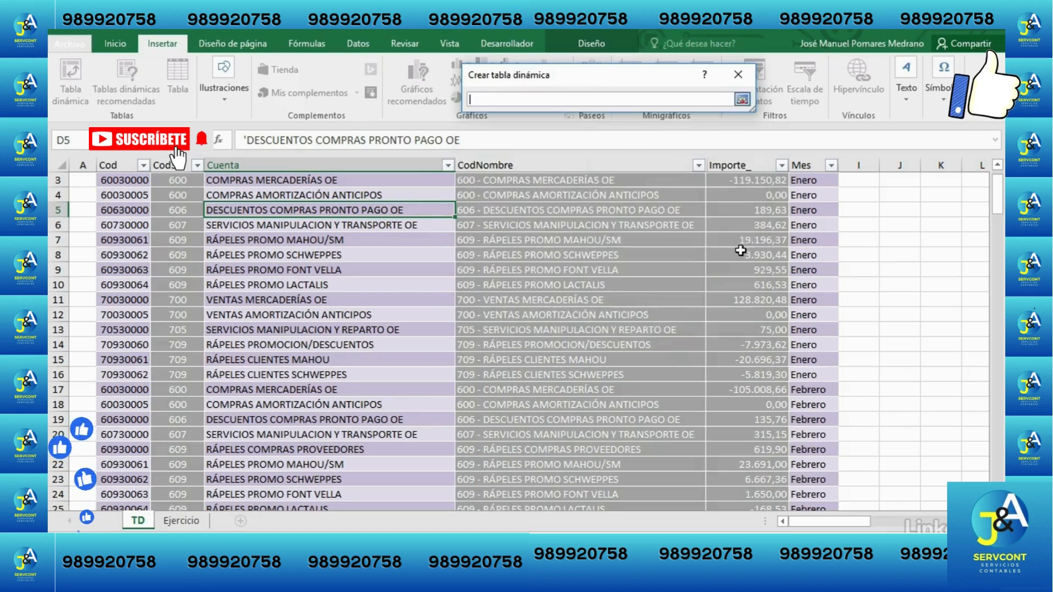
click(181, 524)
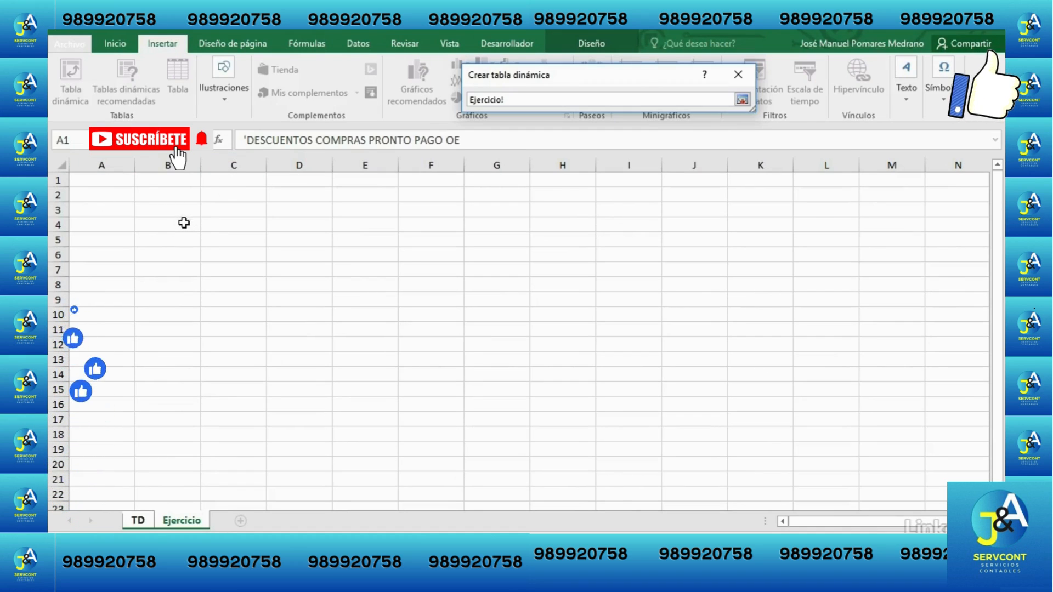
click(188, 239)
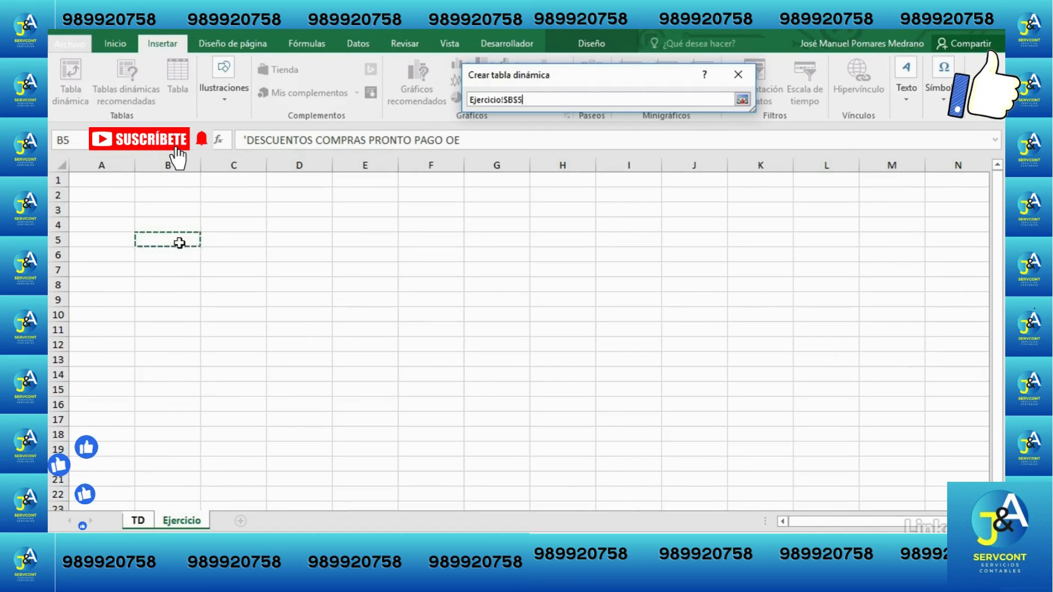
key(Return)
click(659, 306)
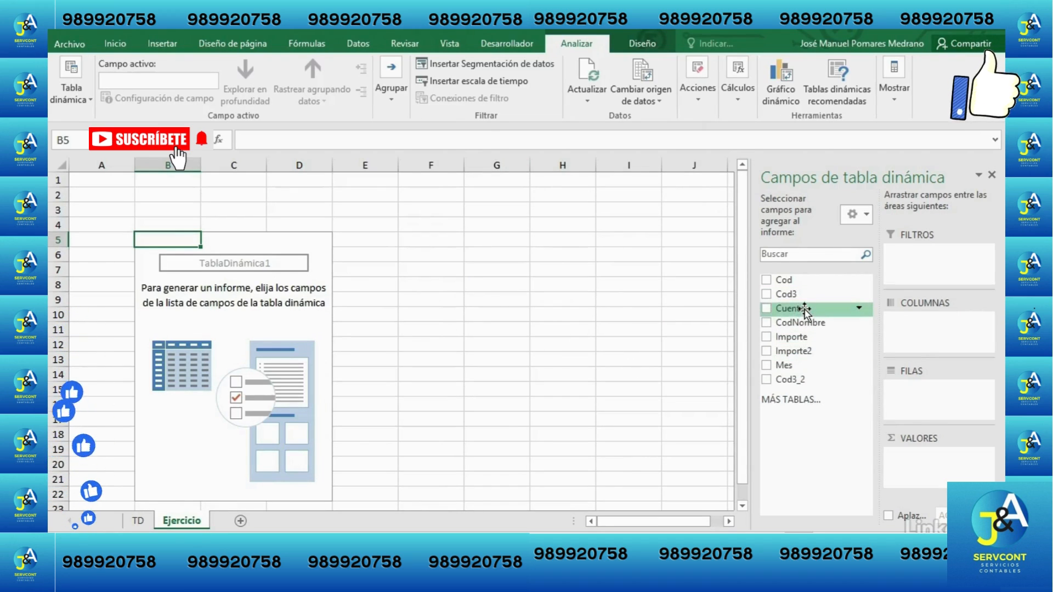
Step: Lay out the pivot table with Cuenta as rows, Mes as columns and Importe2 as summed values
drag(805, 311, 920, 394)
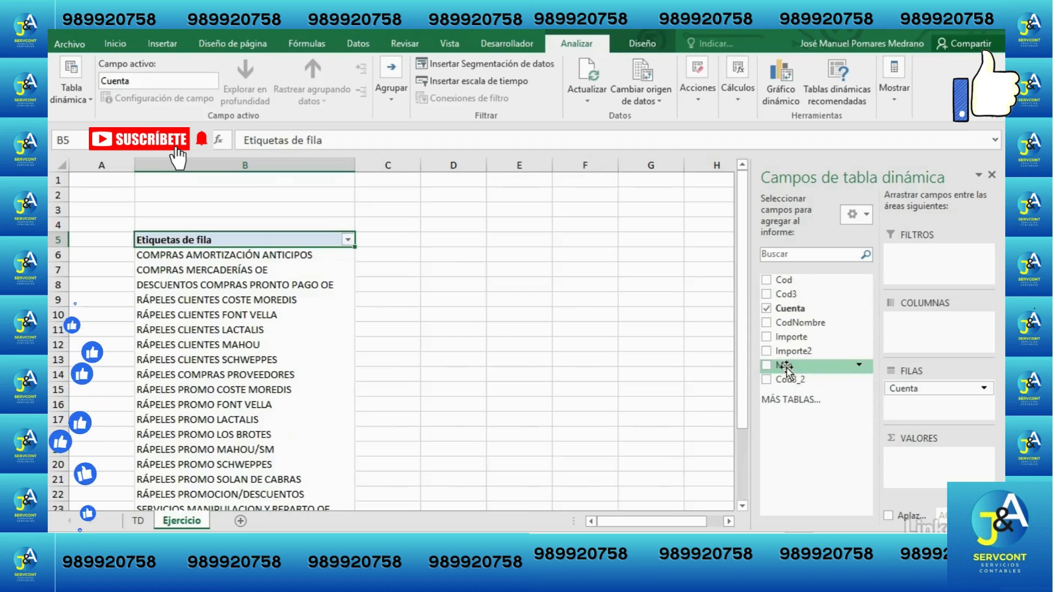
drag(787, 366, 928, 325)
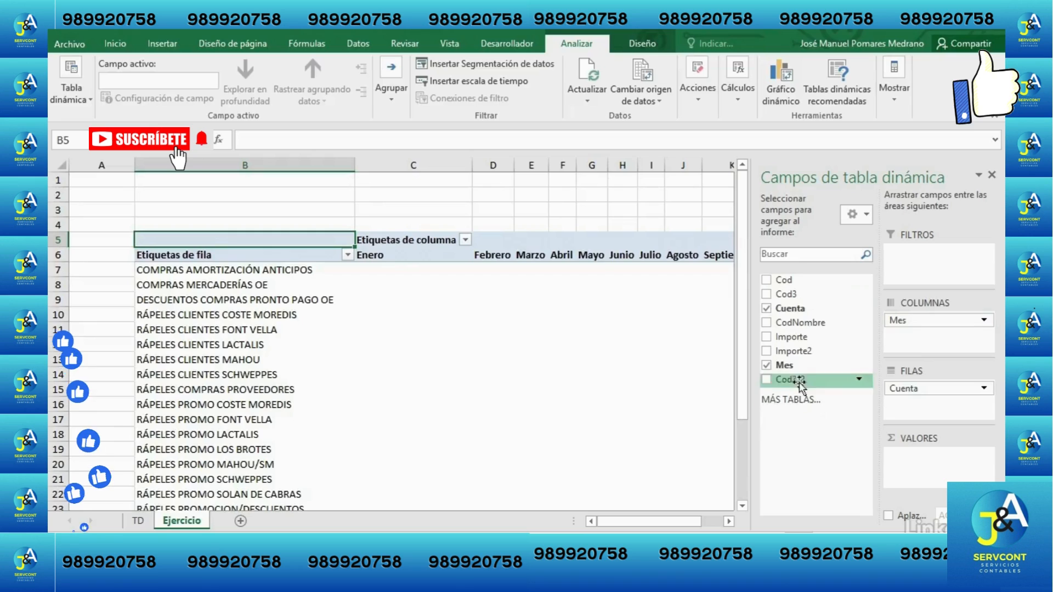
drag(807, 356, 930, 455)
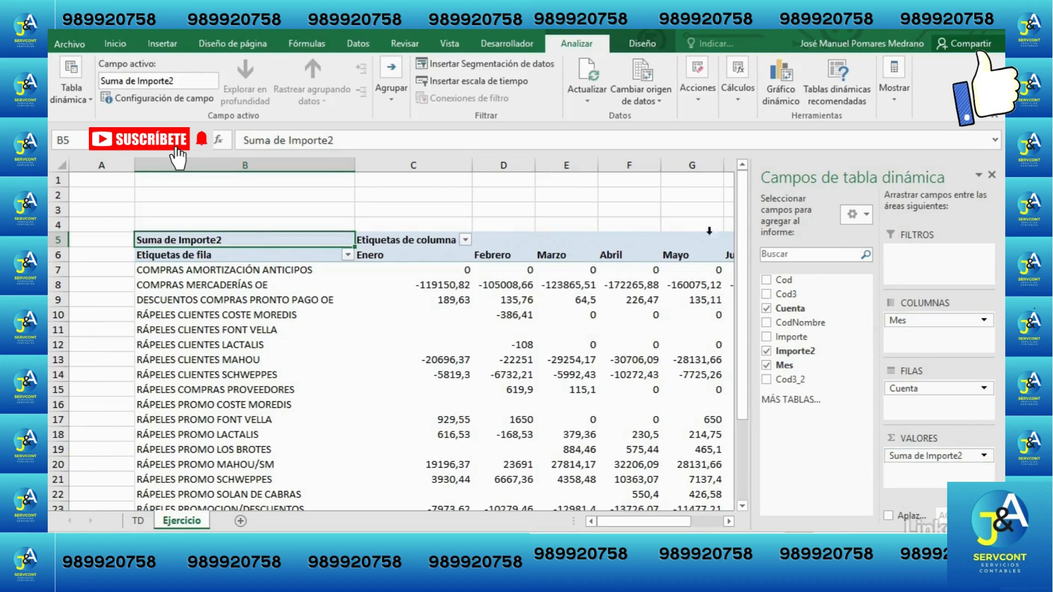
drag(743, 222, 747, 304)
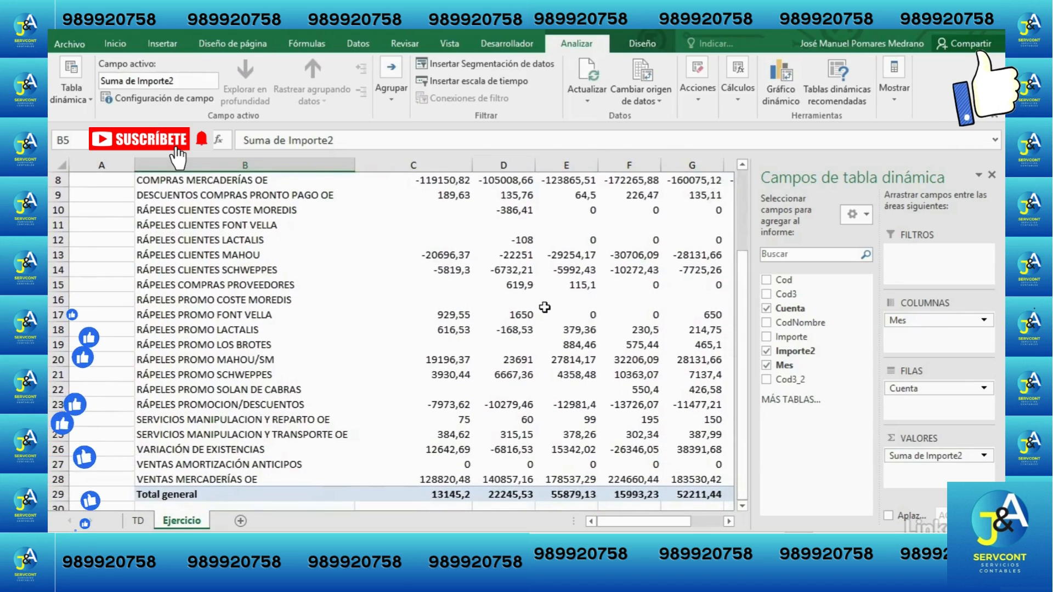
scroll(545, 308, down, 1)
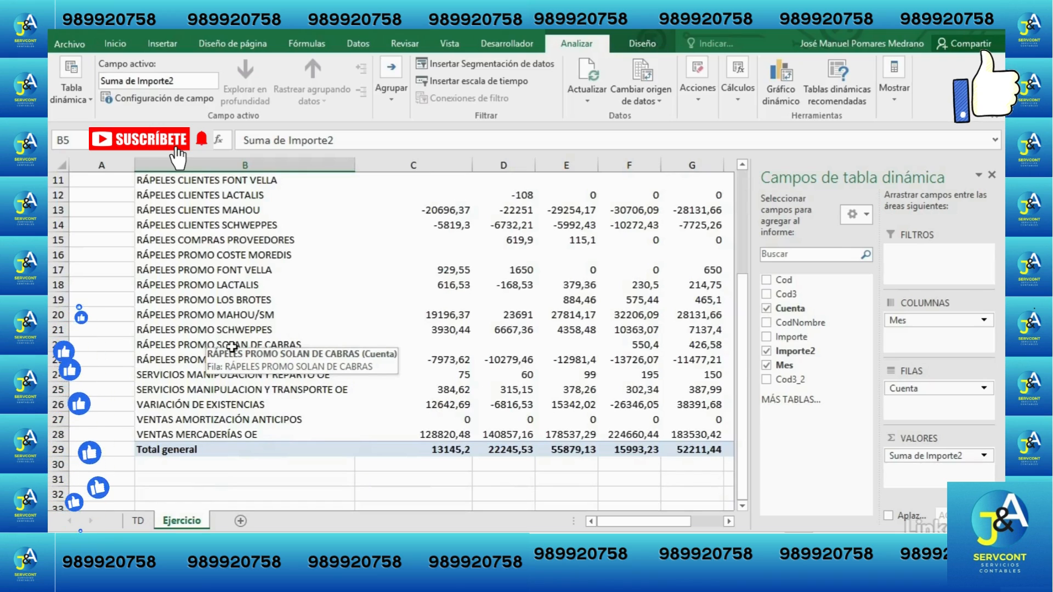
scroll(166, 362, up, 4)
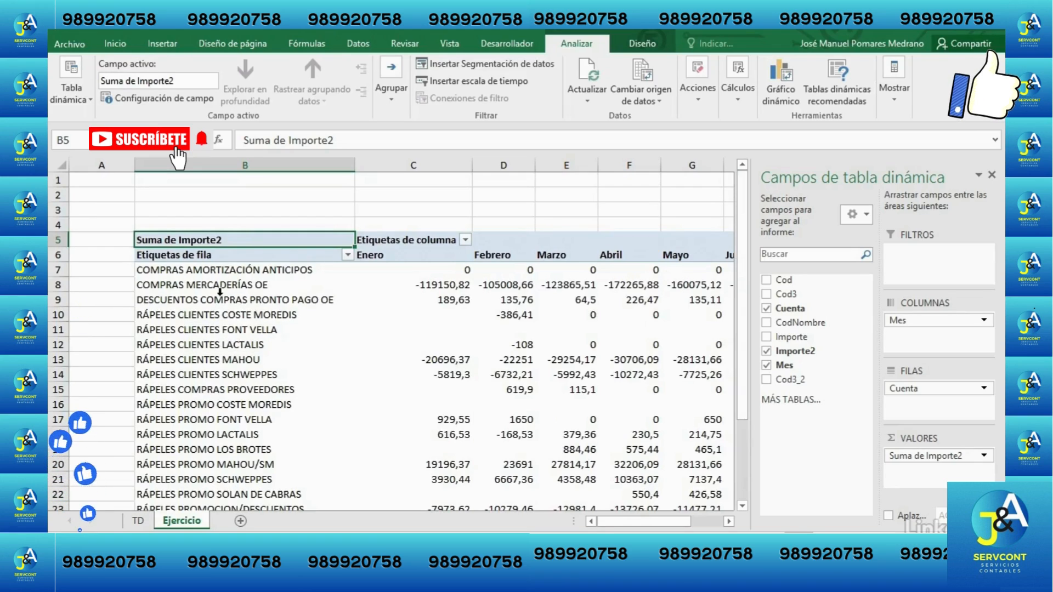
click(146, 270)
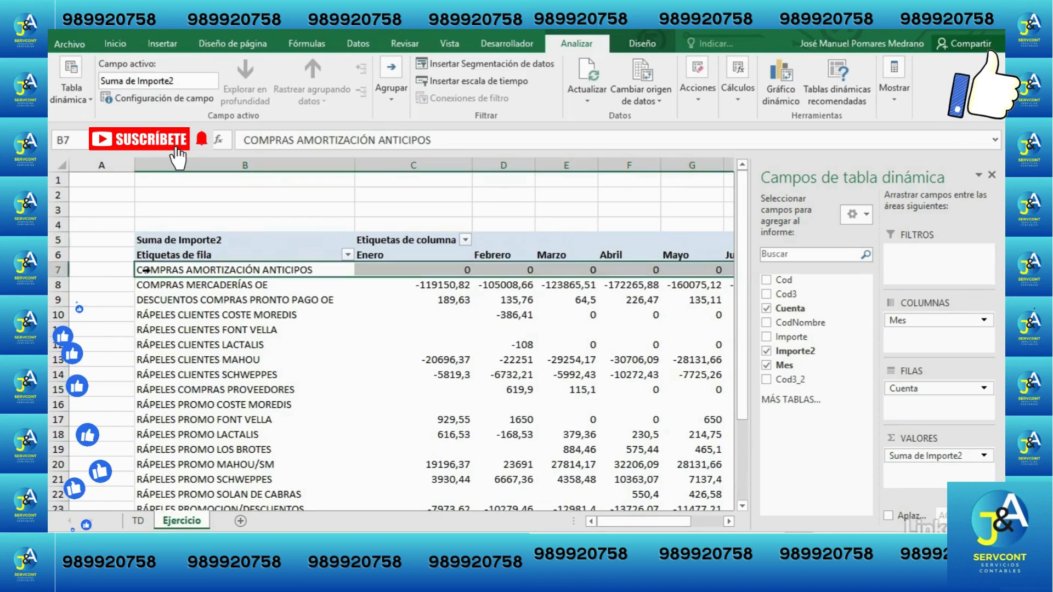
drag(147, 276, 147, 292)
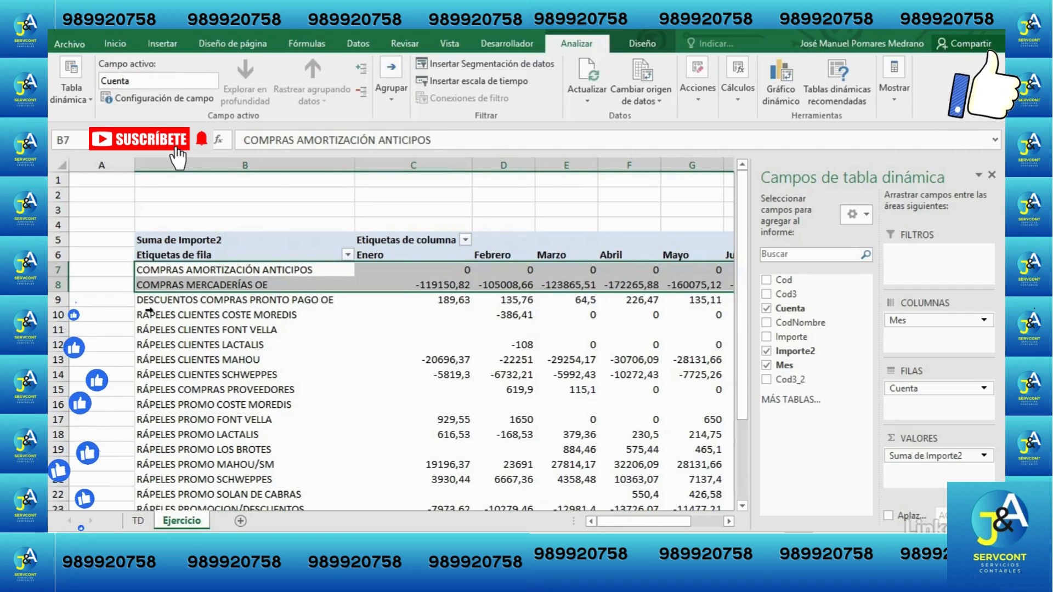
click(167, 309)
click(188, 303)
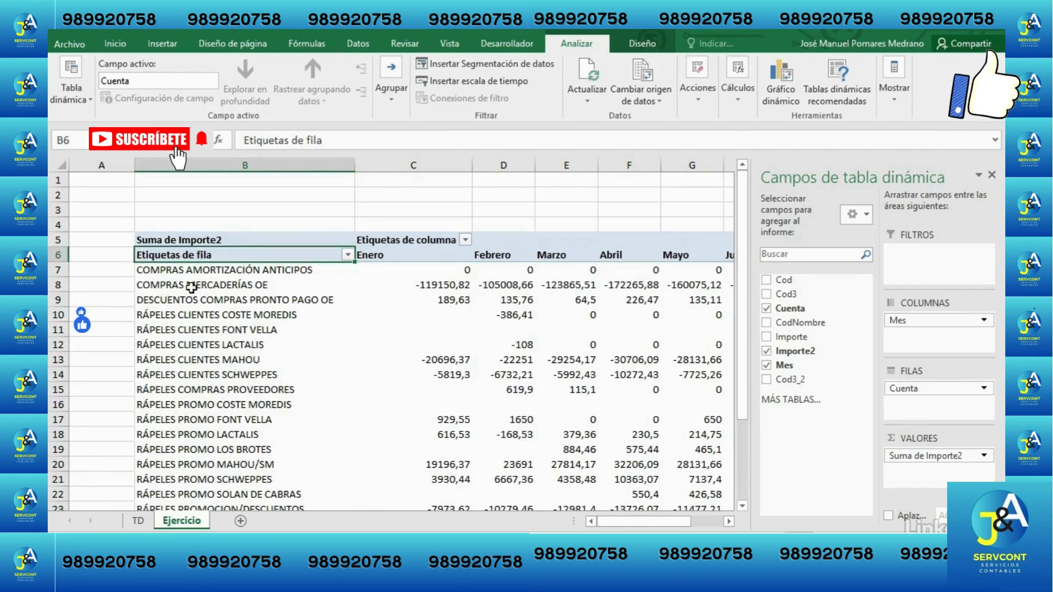
Step: Group the row items COMPRAS AMORTIZACIÓN ANTICIPOS and COMPRAS MERCADERÍAS OE and name the group COMPRAS
drag(181, 269, 184, 286)
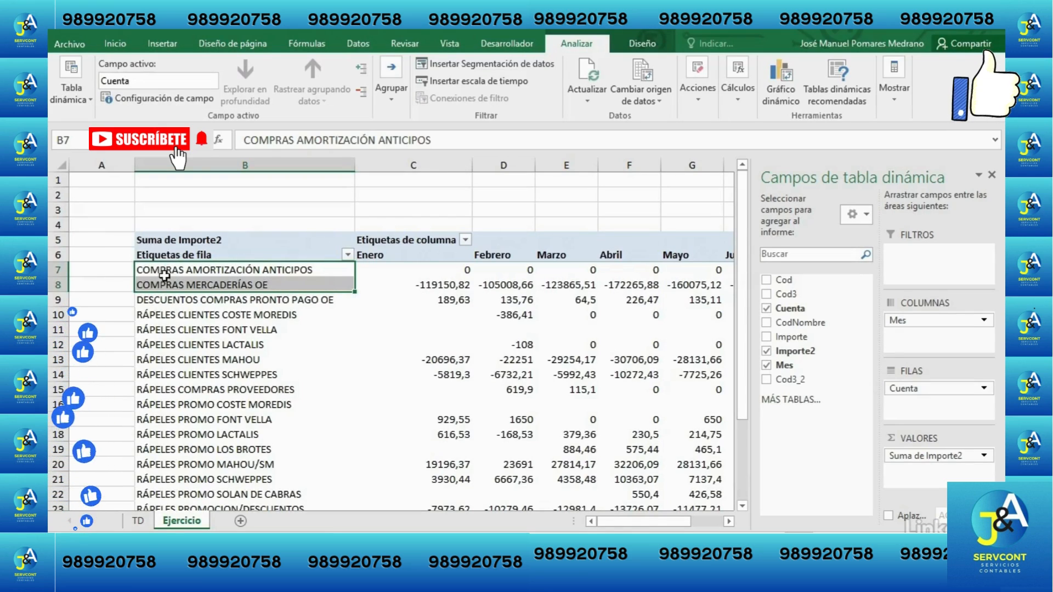
right_click(166, 279)
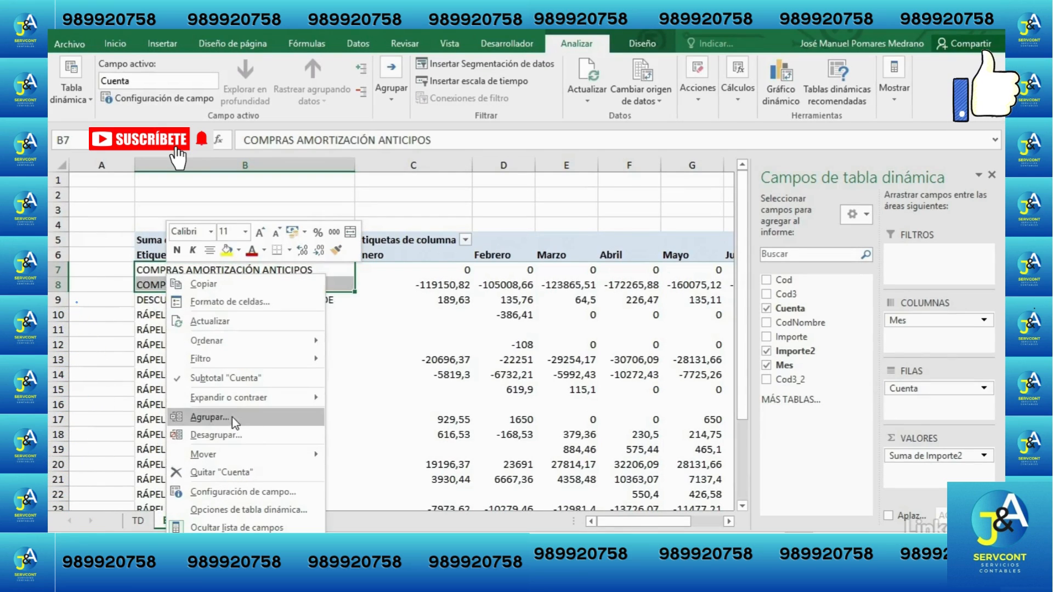
click(210, 417)
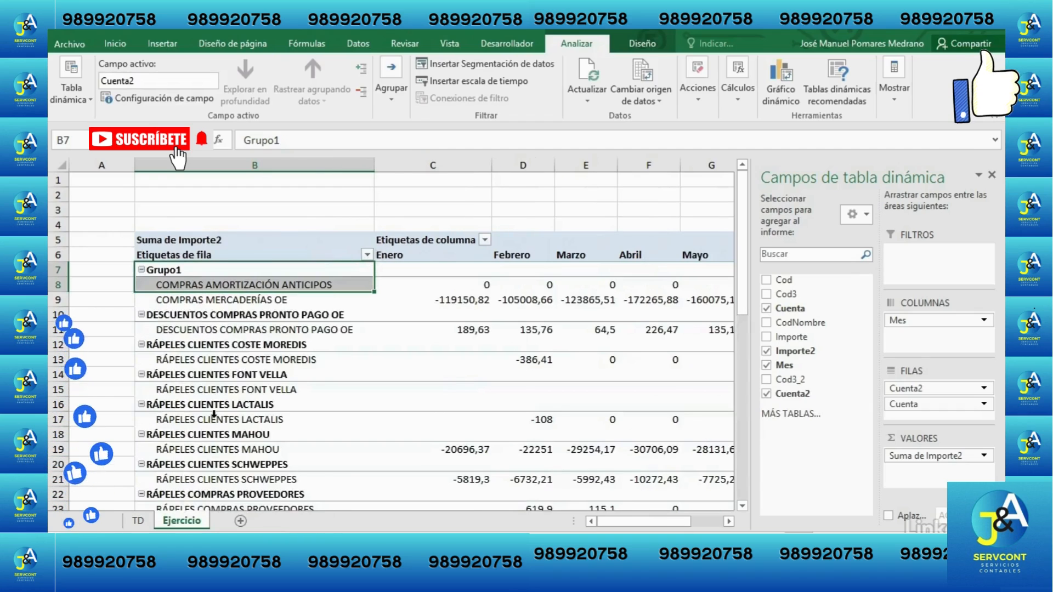
click(168, 270)
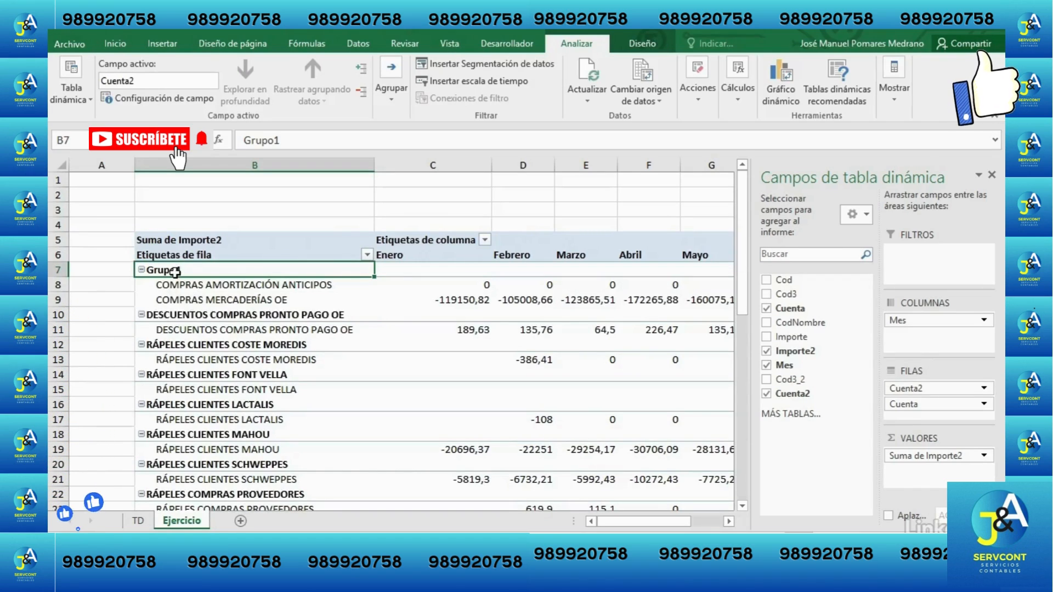
text(COM)
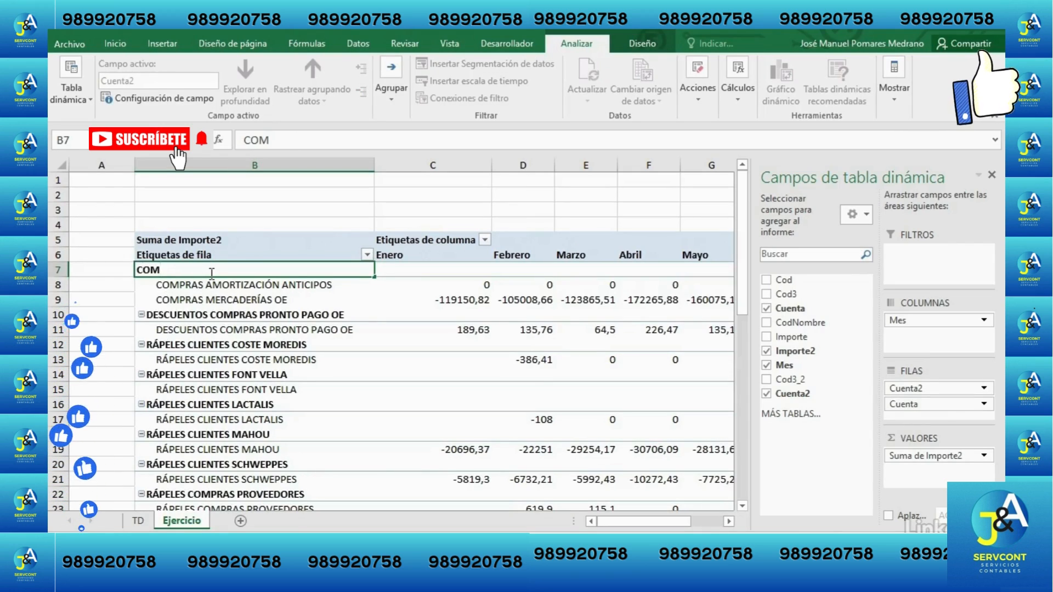
text(PRAS)
key(Return)
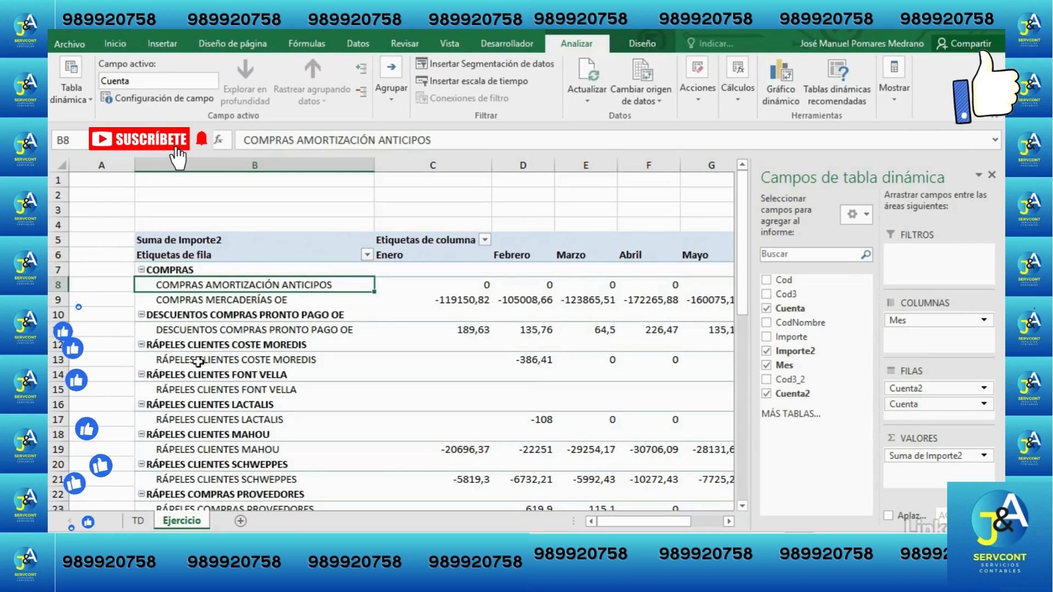
Step: Group the row items from DESCUENTOS COMPRAS PRONTO PAGO OE through RÁPELES PROMOCION/DESCUENTOS
scroll(195, 317, down, 4)
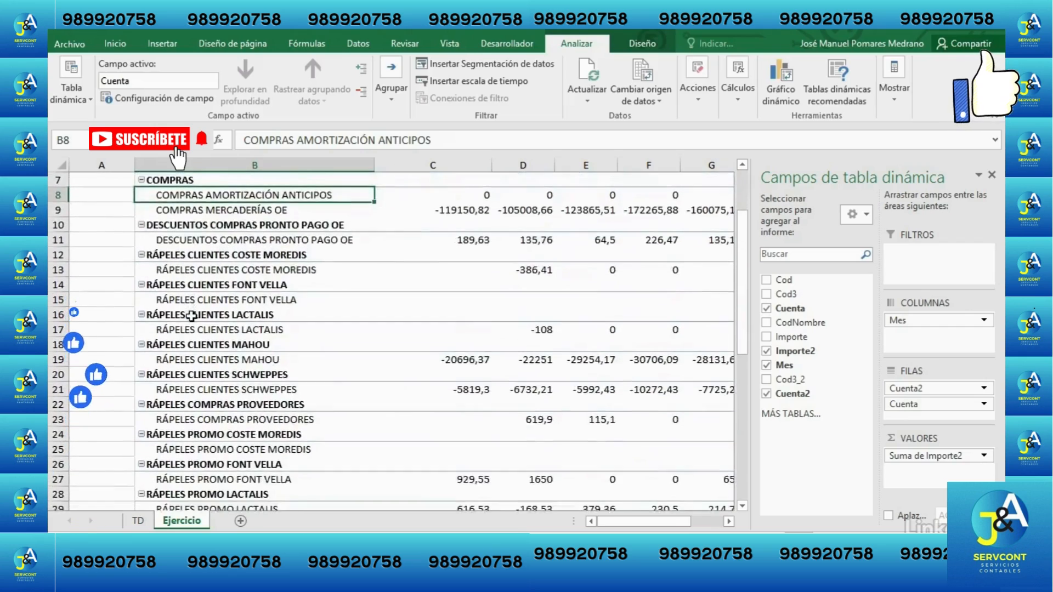
scroll(190, 317, down, 3)
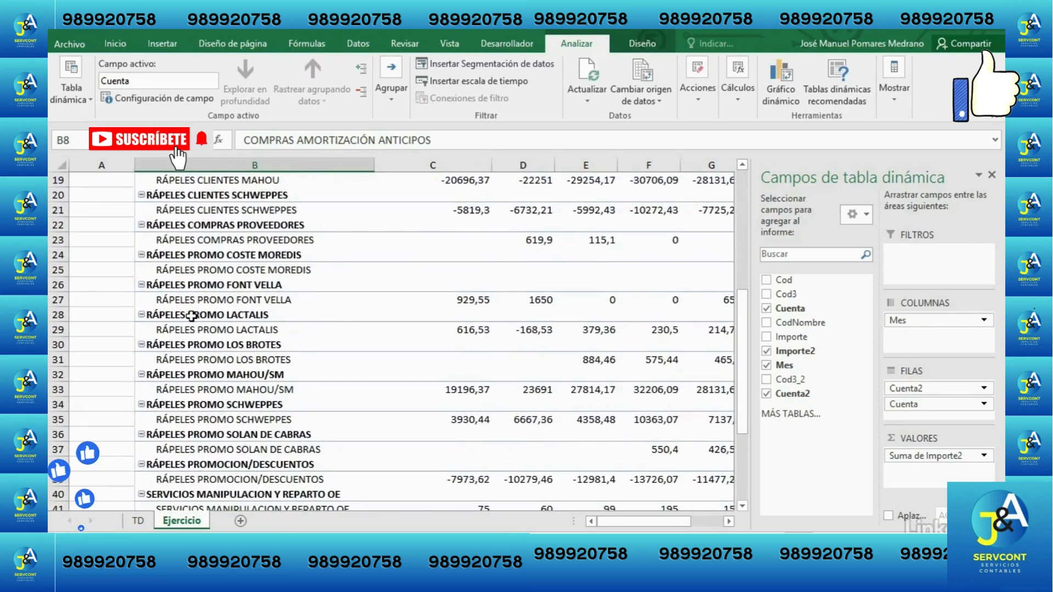
scroll(191, 316, down, 2)
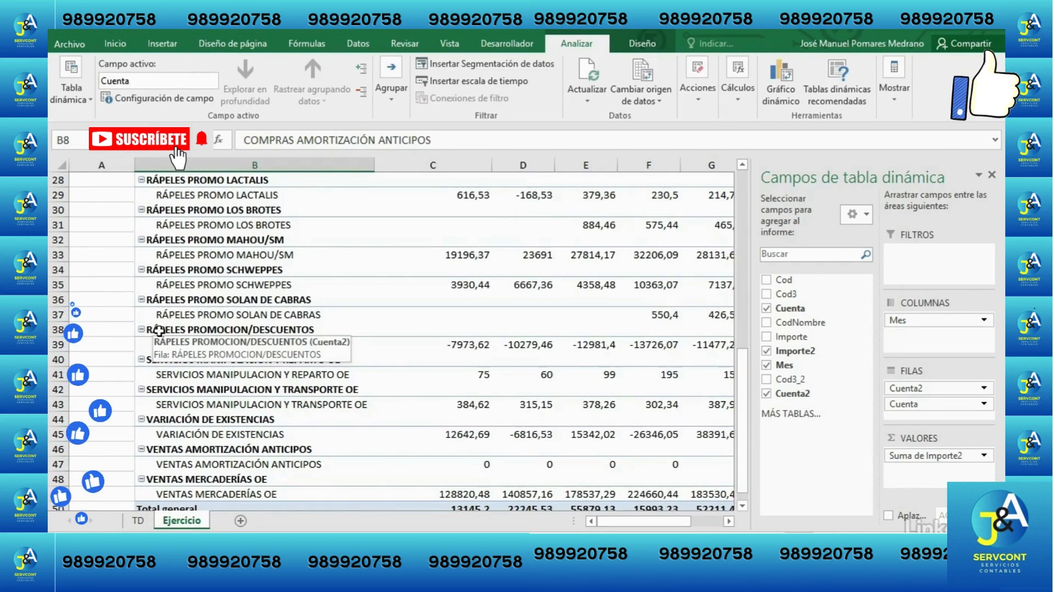
drag(159, 331, 187, 262)
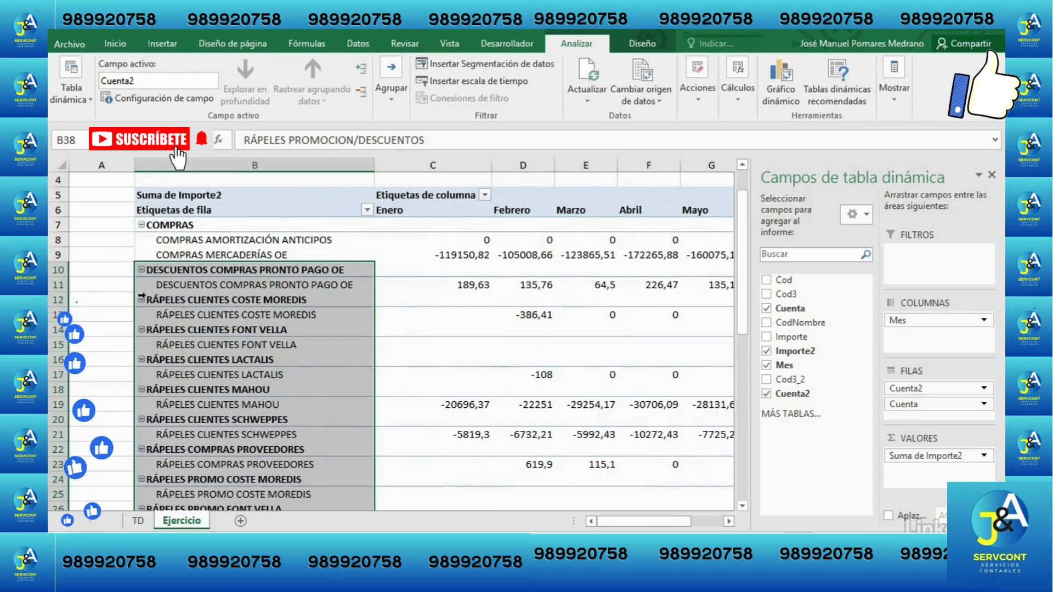
right_click(163, 275)
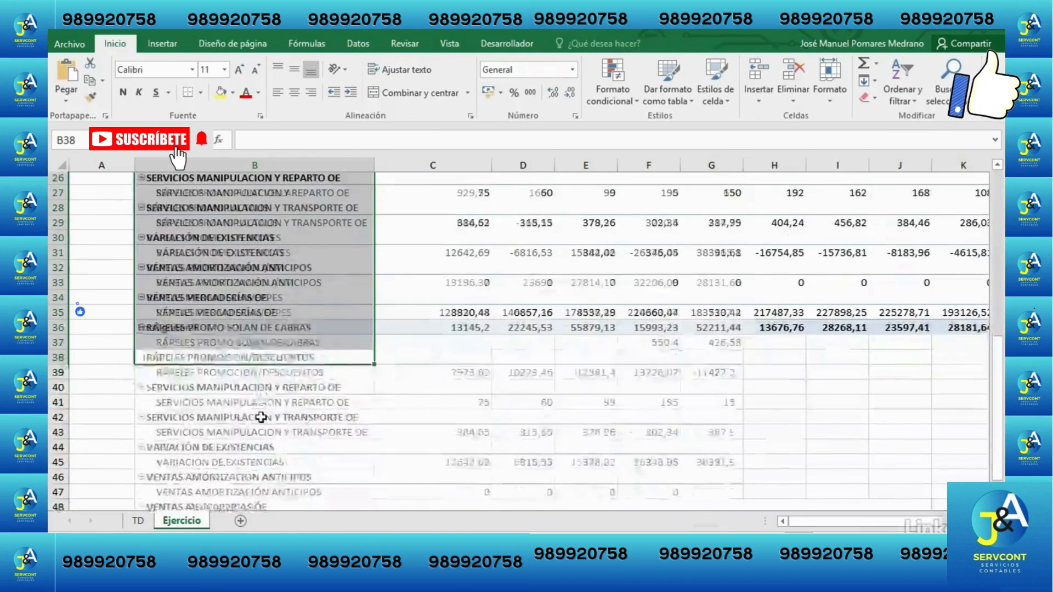
Step: Rename the new discounts and rebates group to DESCUENTOS Y RÁPELES
scroll(262, 420, up, 9)
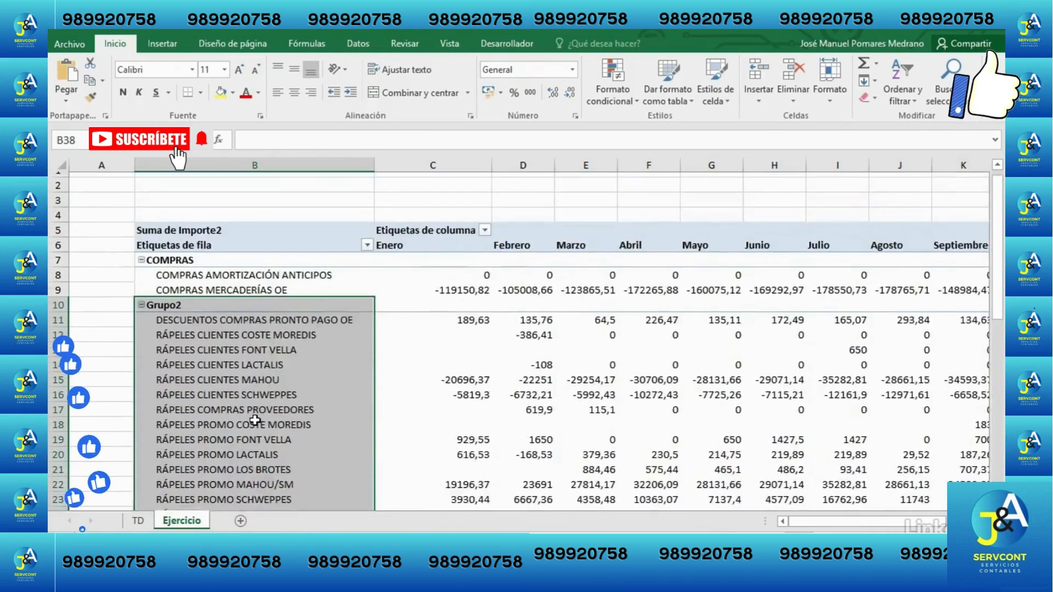
click(182, 314)
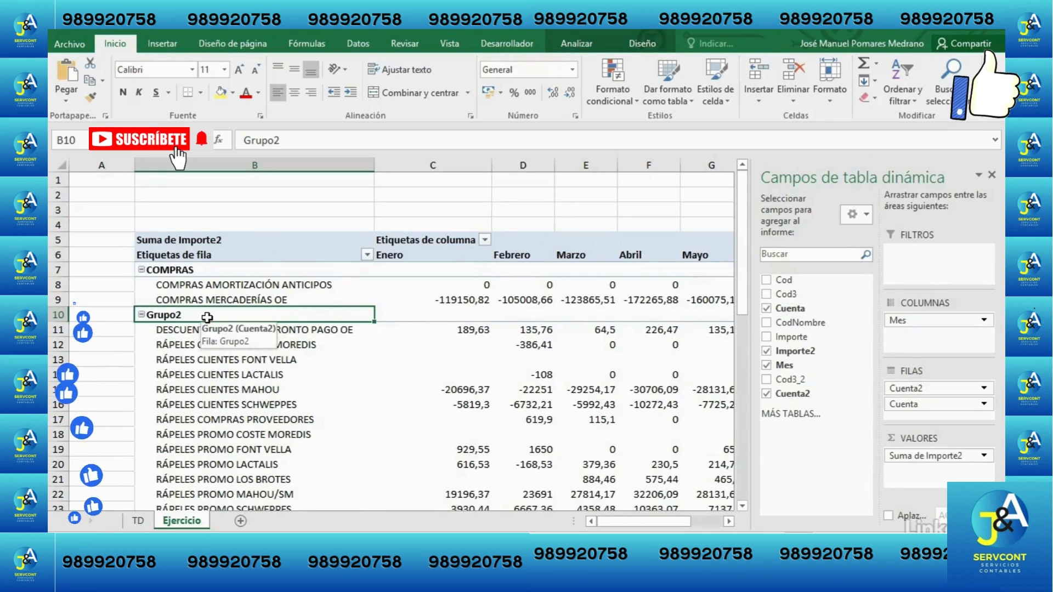
text(DESCUENTOS )
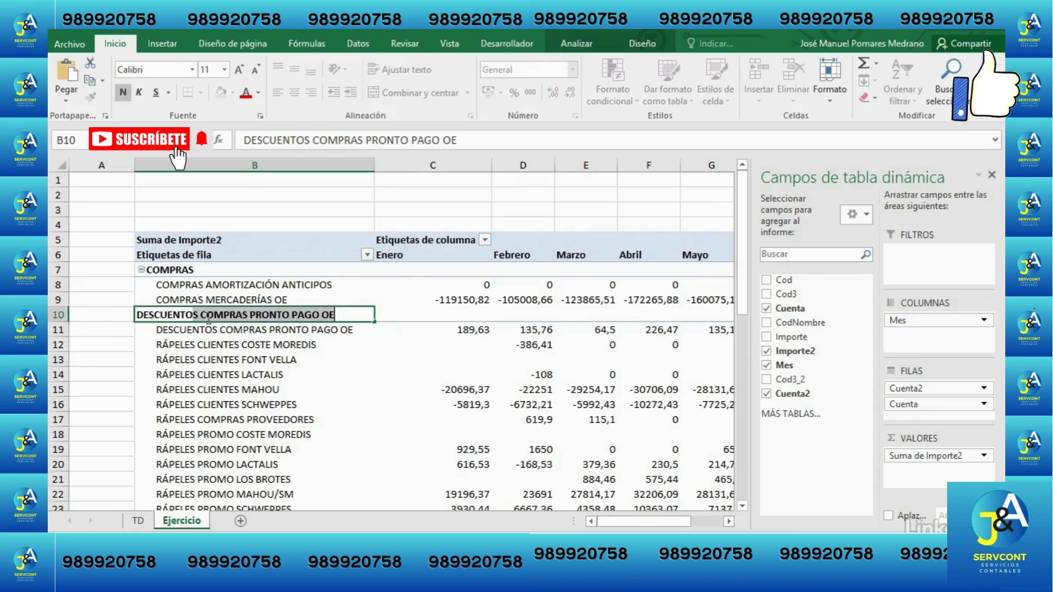
text(Y RÁPELES)
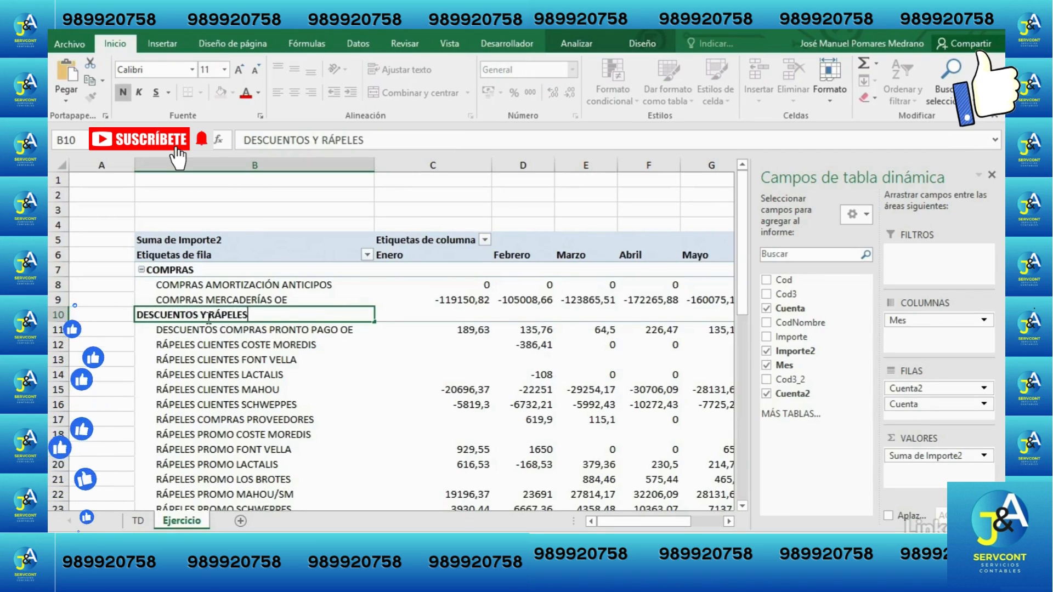
key(Return)
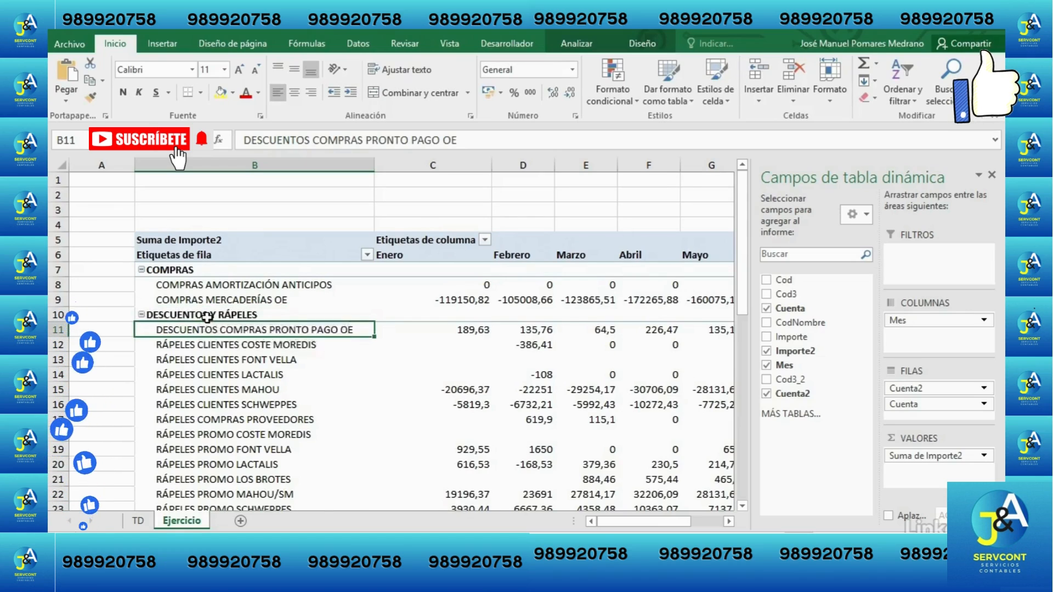
Step: Group the row items SERVICIOS MANIPULACION Y REPARTO OE and SERVICIOS MANIPULACION Y TRANSPORTE OE and name the group SERVICIOS
scroll(207, 318, down, 5)
scroll(207, 318, down, 1)
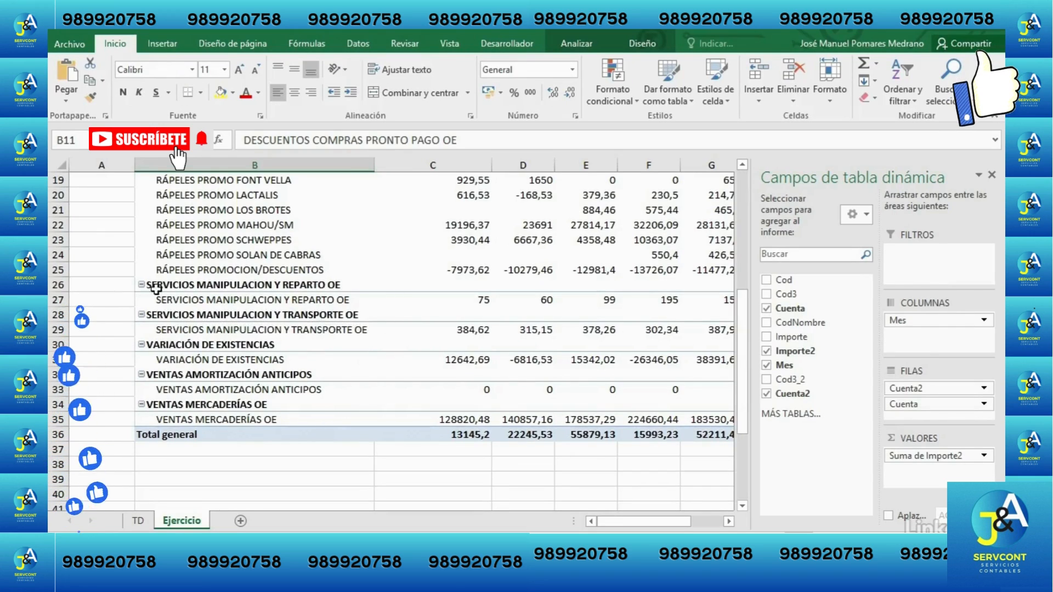
drag(160, 285, 164, 330)
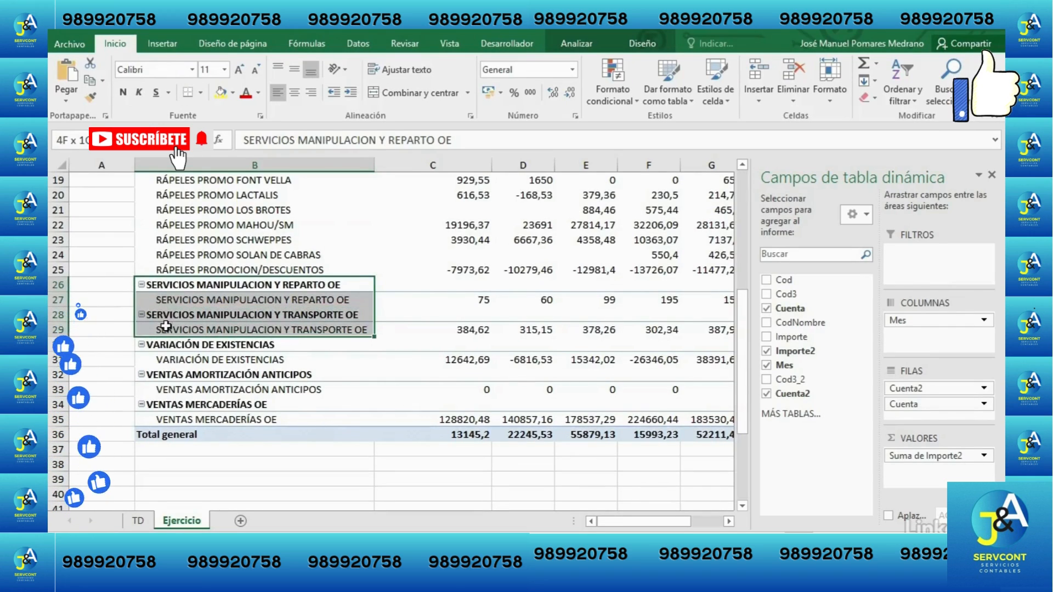
right_click(165, 290)
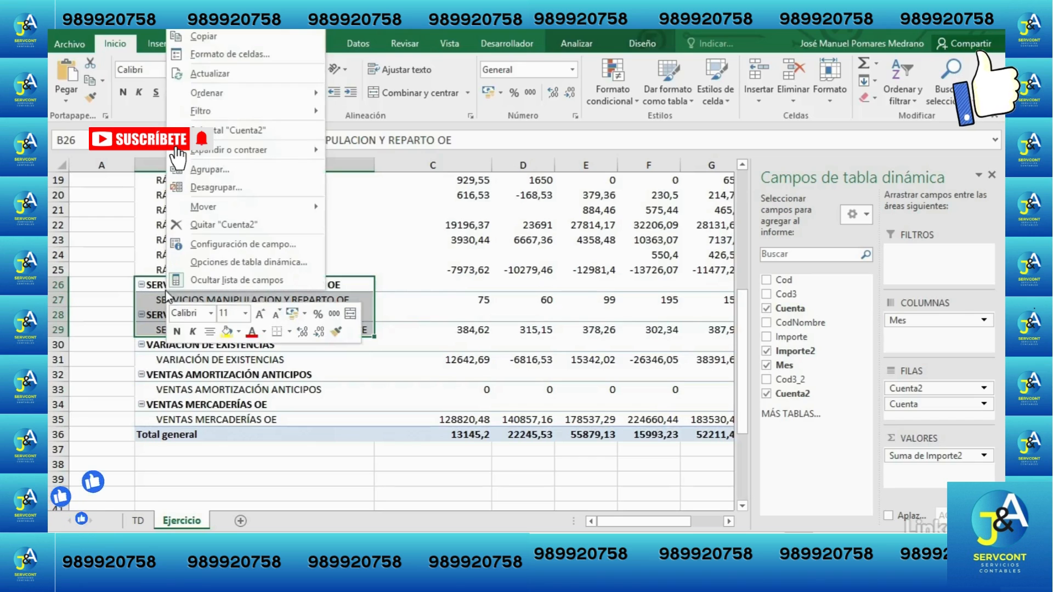
click(223, 171)
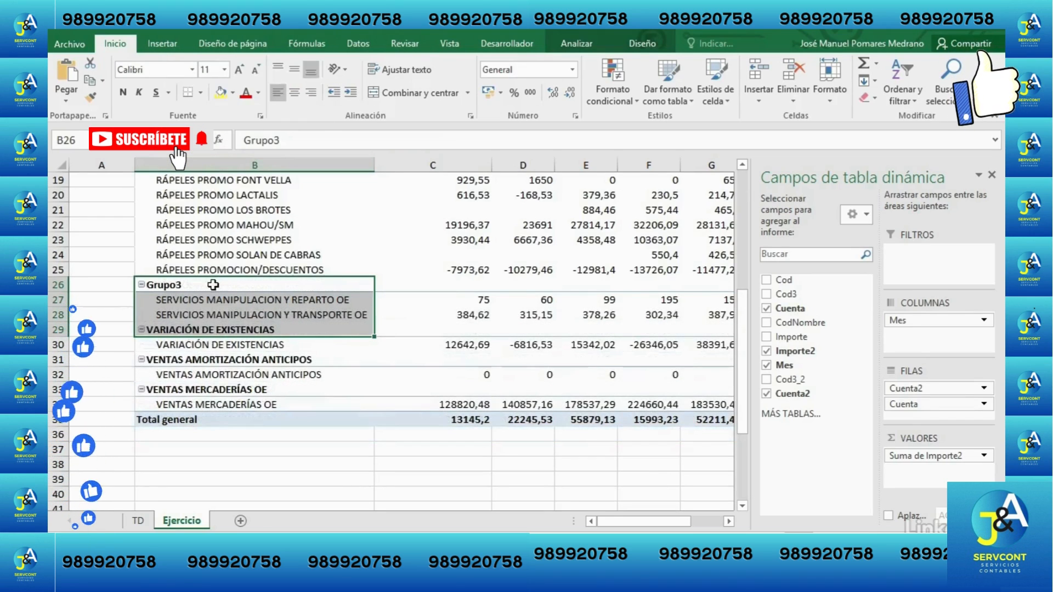
click(182, 284)
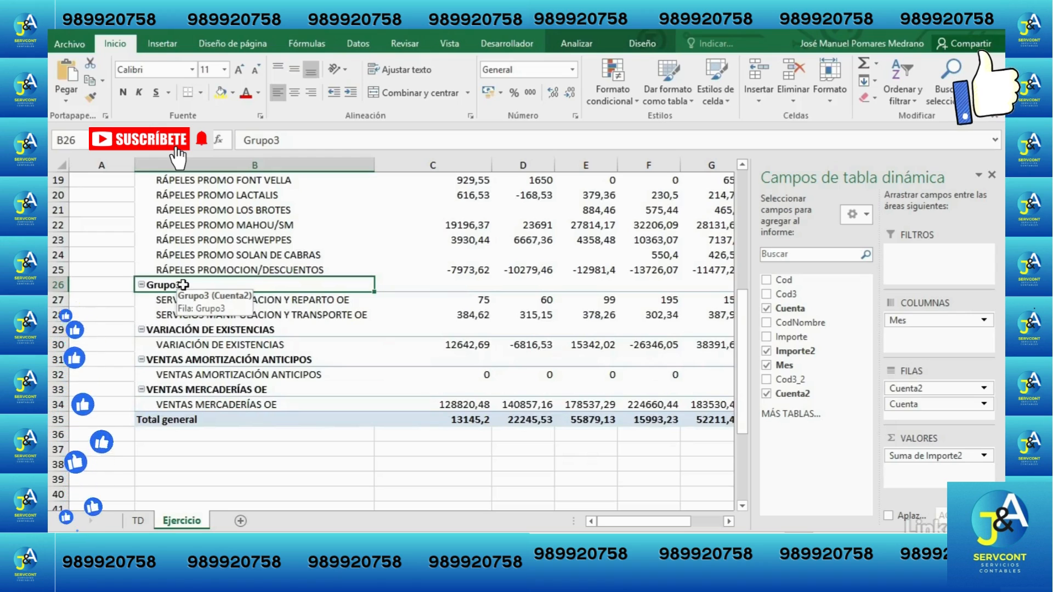
text(SERVICIOS)
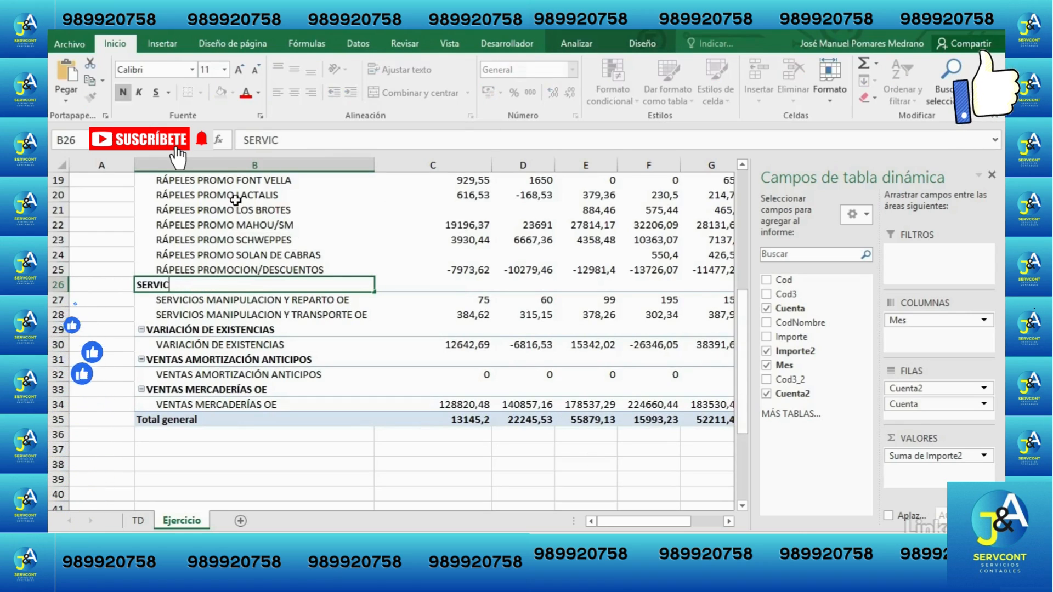
key(Return)
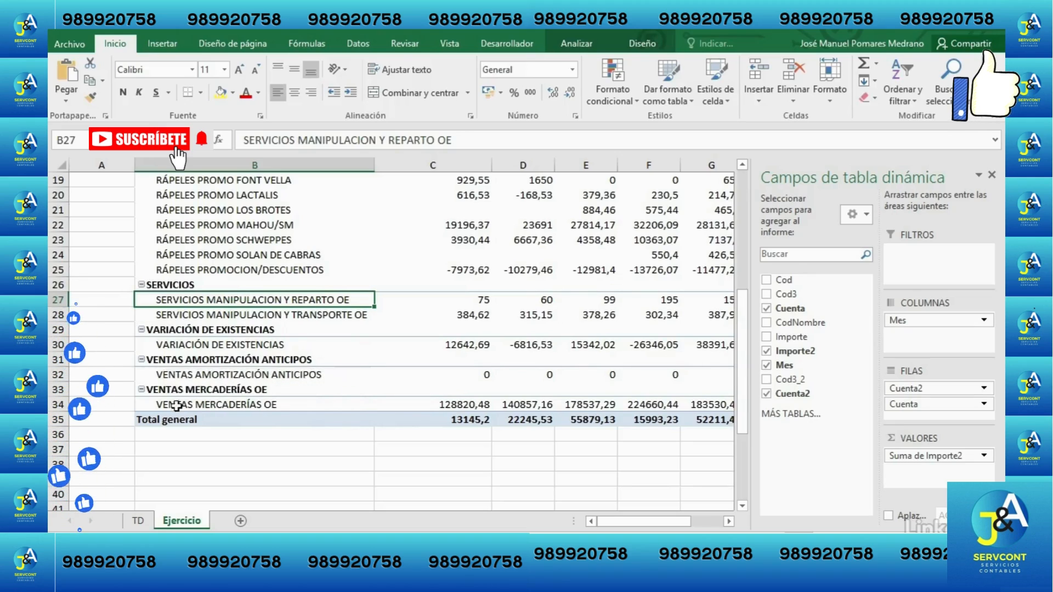
Step: Group the row items VENTAS AMORTIZACIÓN ANTICIPOS and VENTAS MERCADERÍAS OE and name the group VENTAS
click(165, 361)
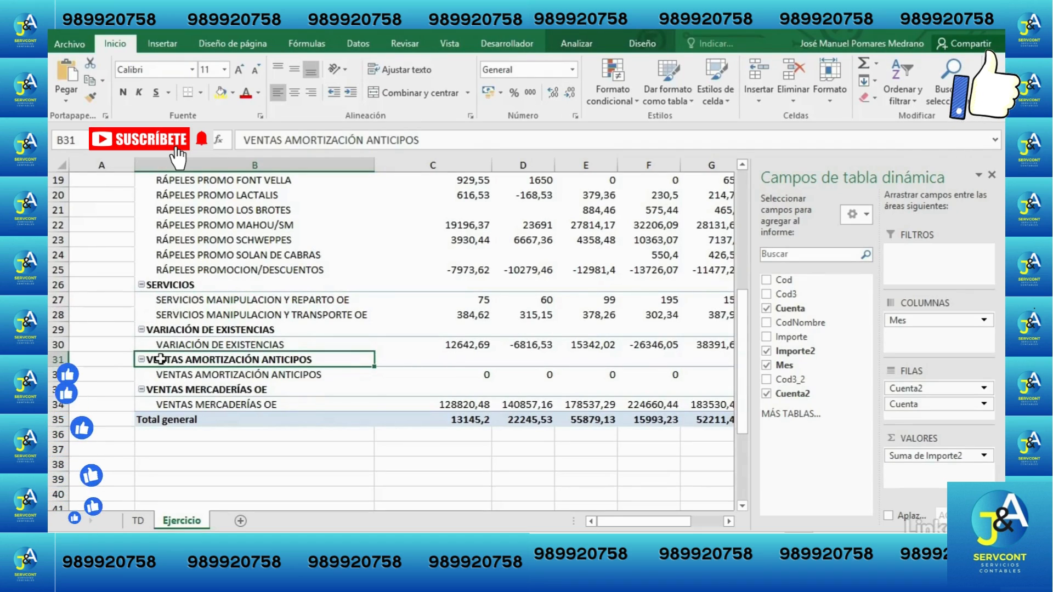
drag(160, 359, 164, 405)
right_click(171, 378)
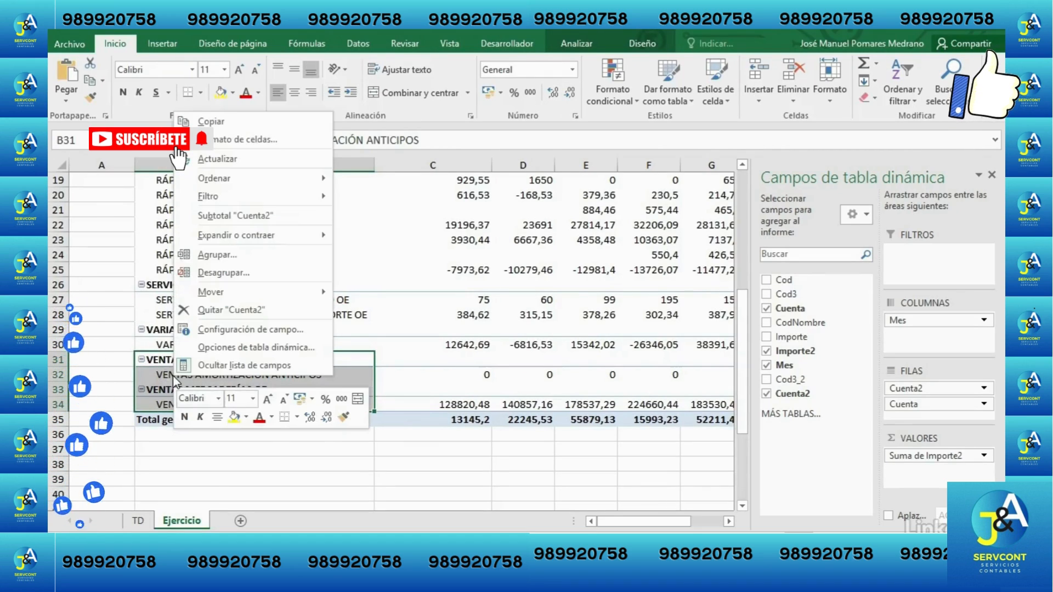
click(238, 256)
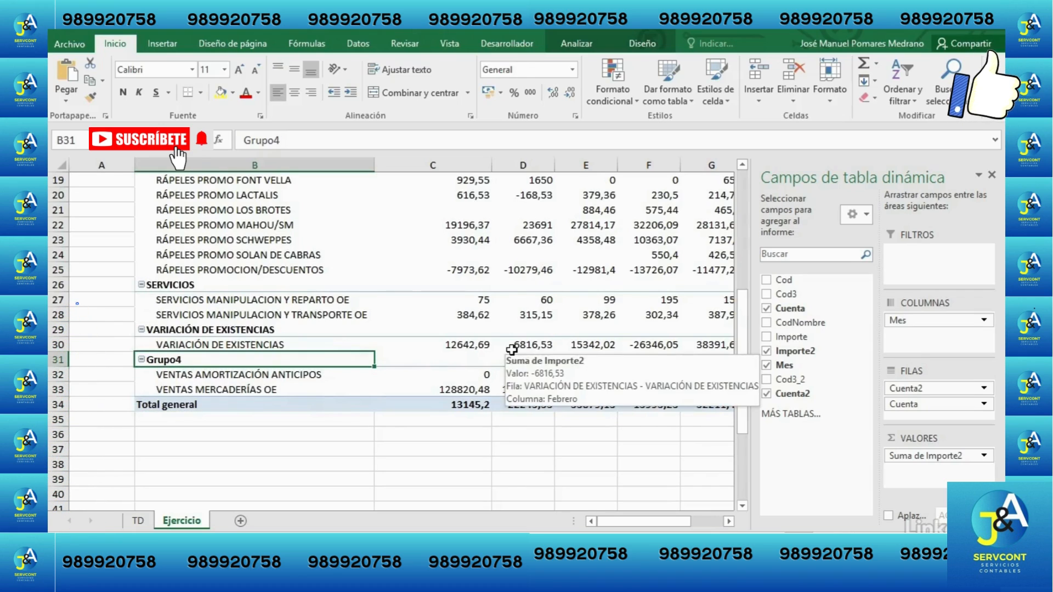
text(VENTAS)
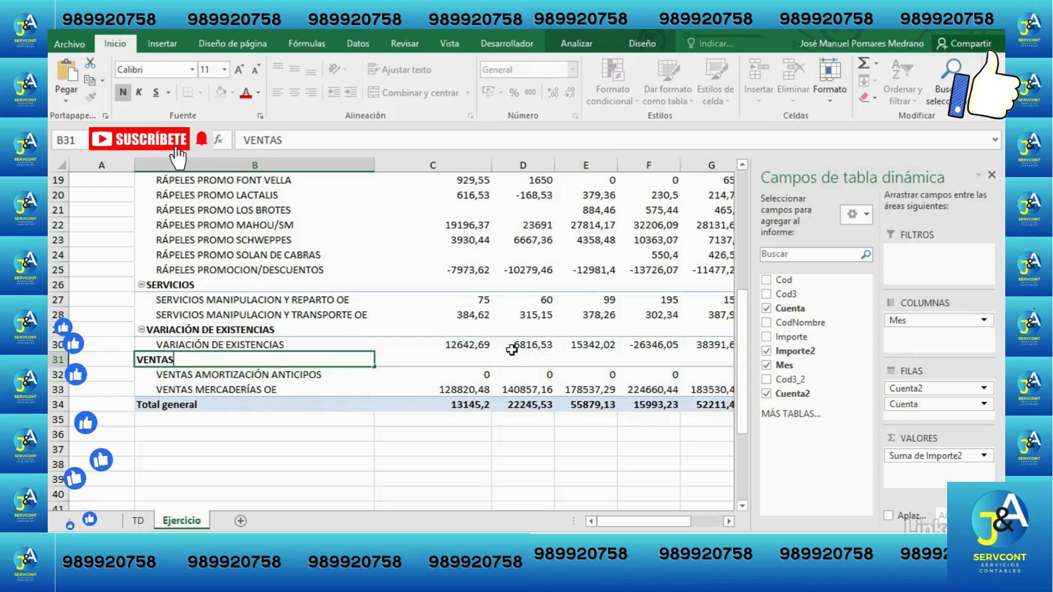
key(Return)
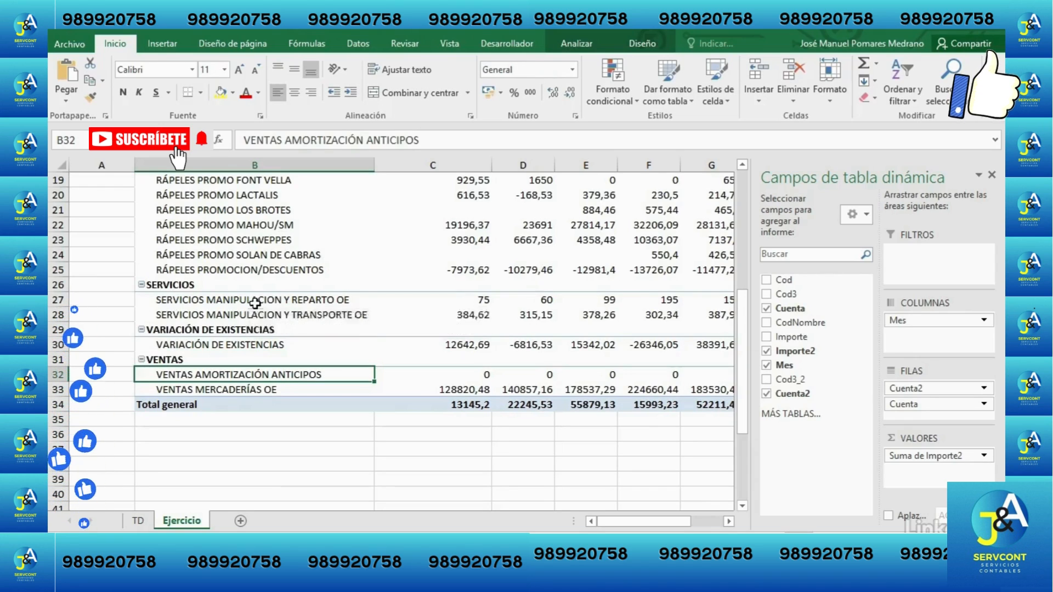
Step: Collapse the entire Cuenta2 row field so that only the account groups are listed
scroll(256, 305, up, 6)
scroll(256, 302, down, 4)
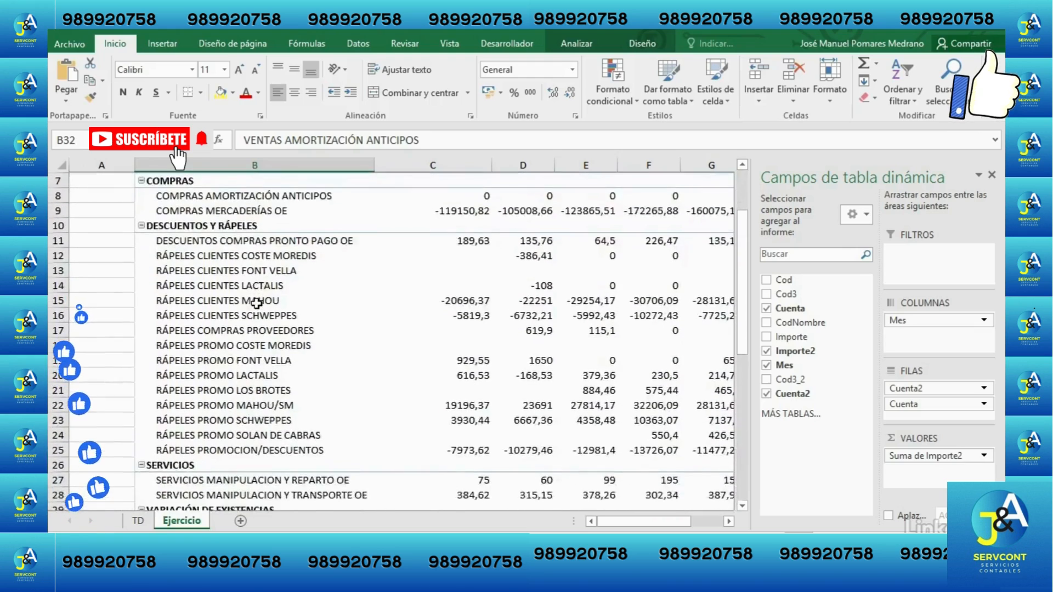
scroll(256, 302, up, 4)
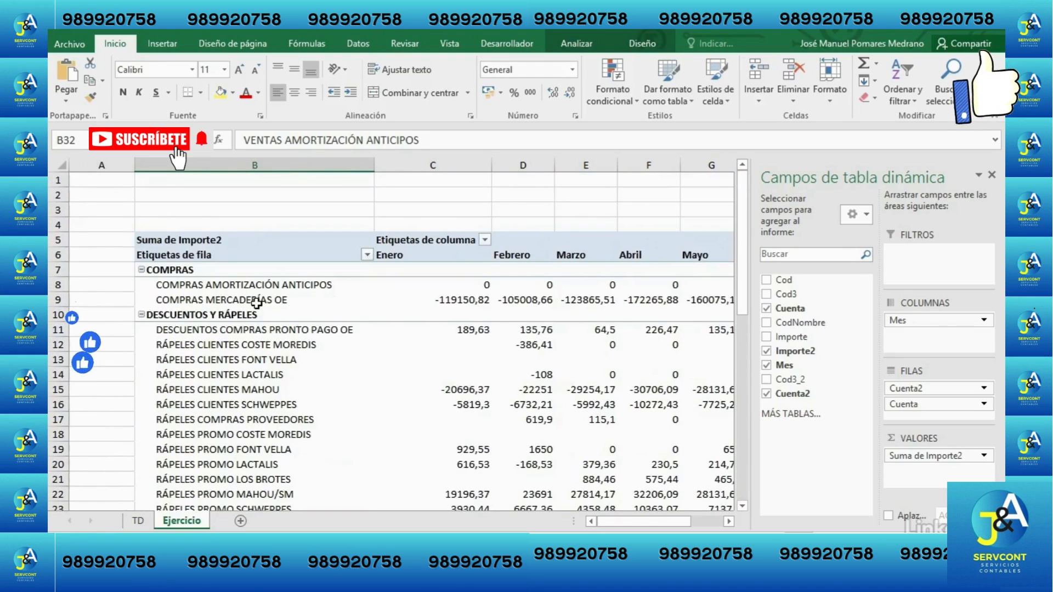
click(175, 270)
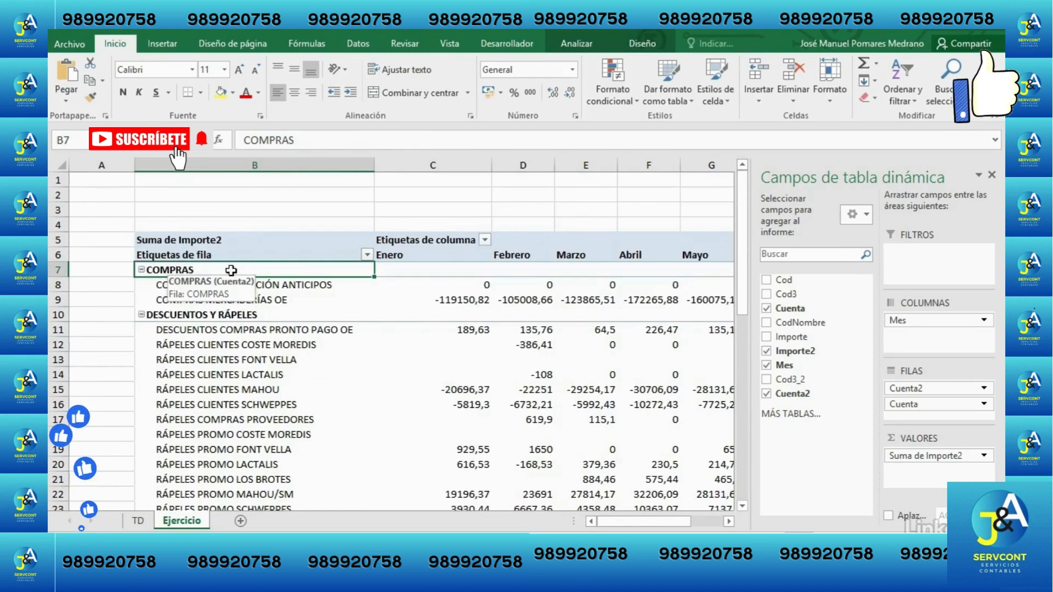
right_click(175, 270)
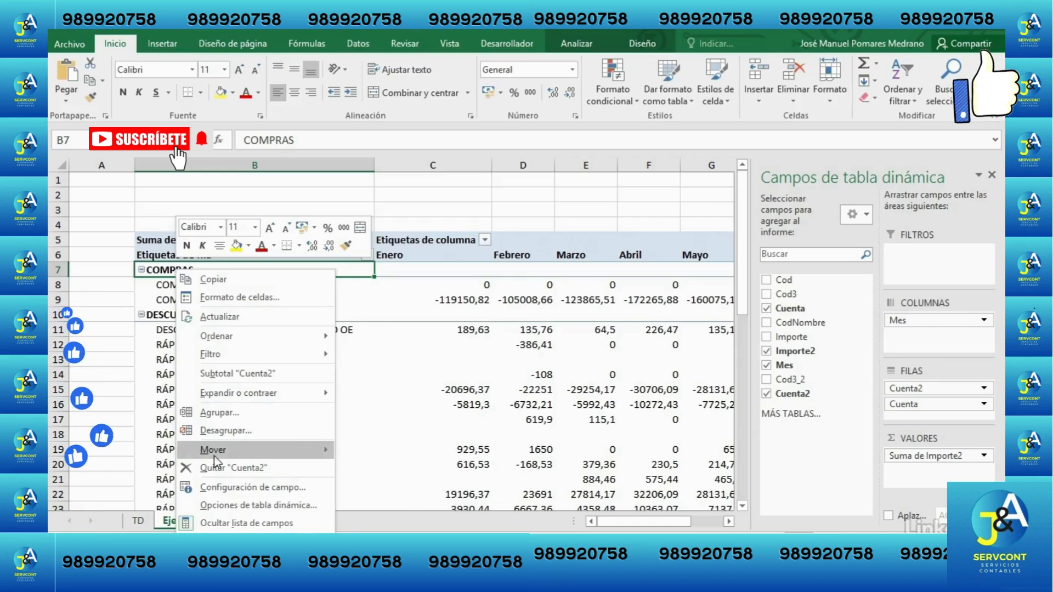
mouse_move(238, 393)
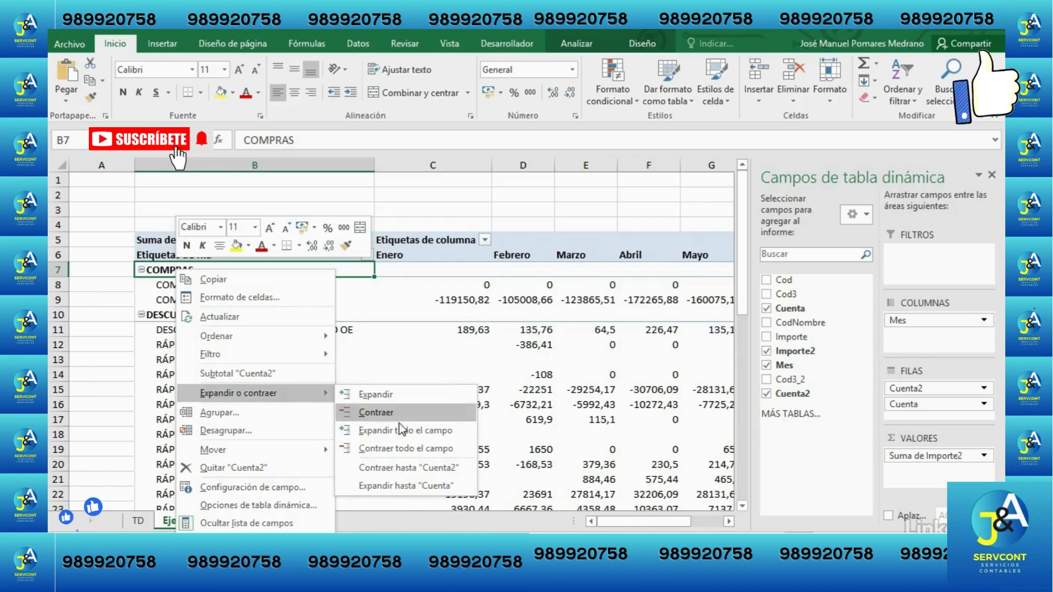
click(406, 449)
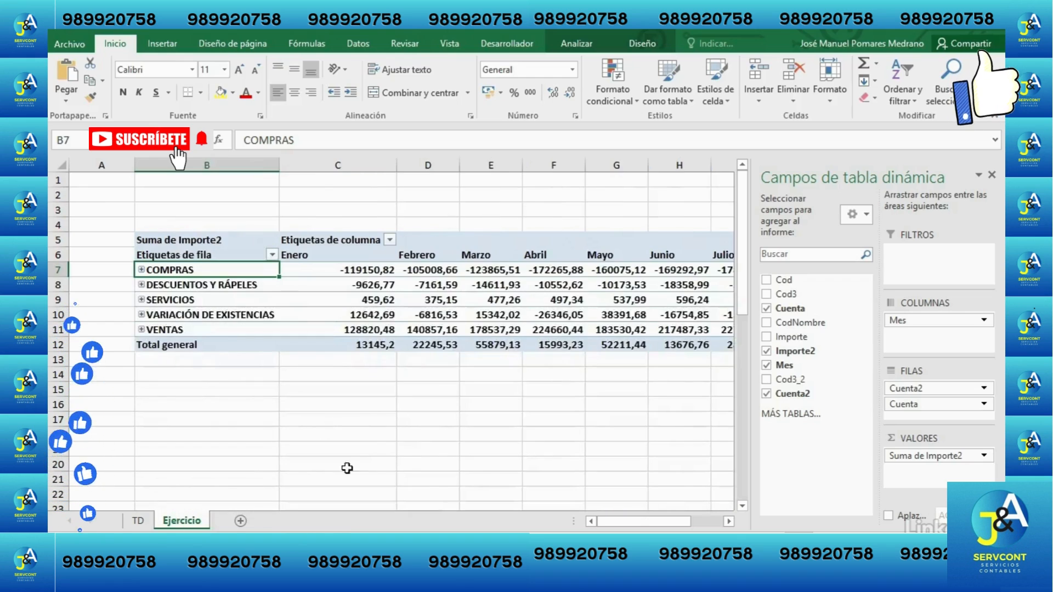
mouse_move(618, 520)
mouse_down()
mouse_move(650, 519)
mouse_move(614, 519)
mouse_up()
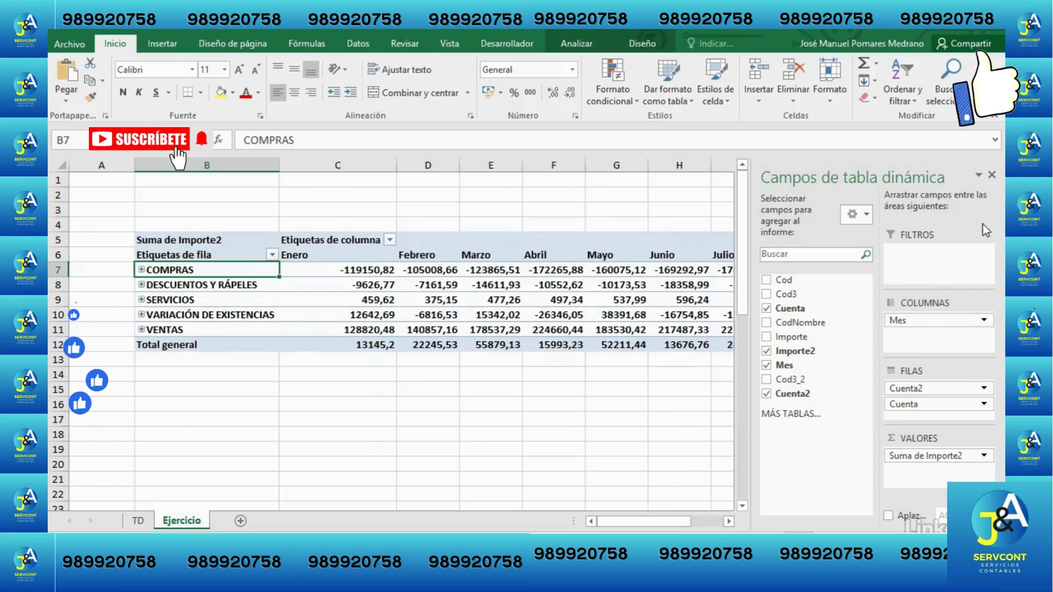
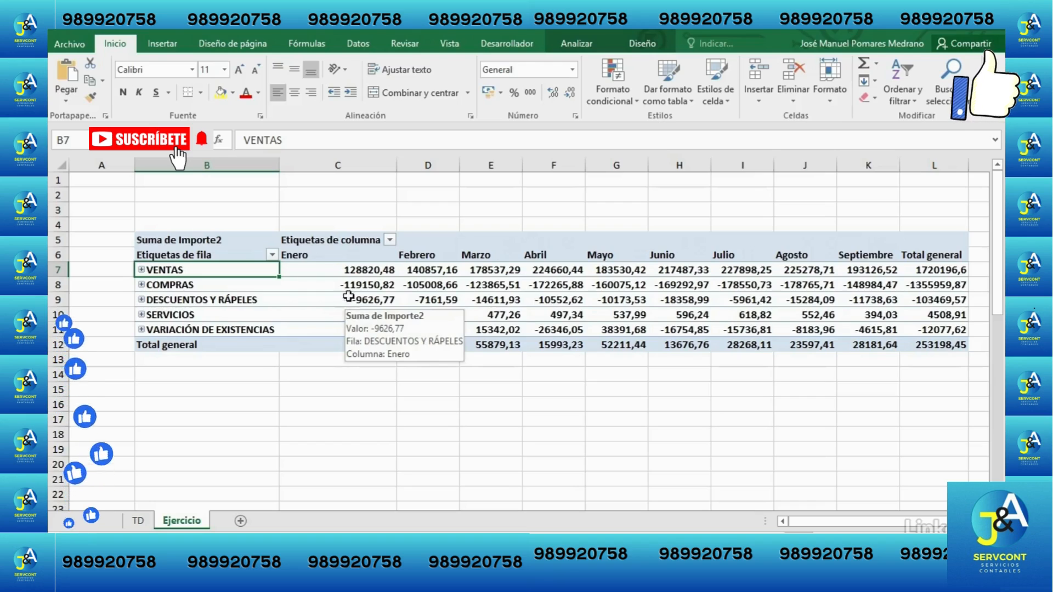
Step: Move the VARIACIÓN DE EXISTENCIAS row above SERVICIOS in the pivot table
click(131, 328)
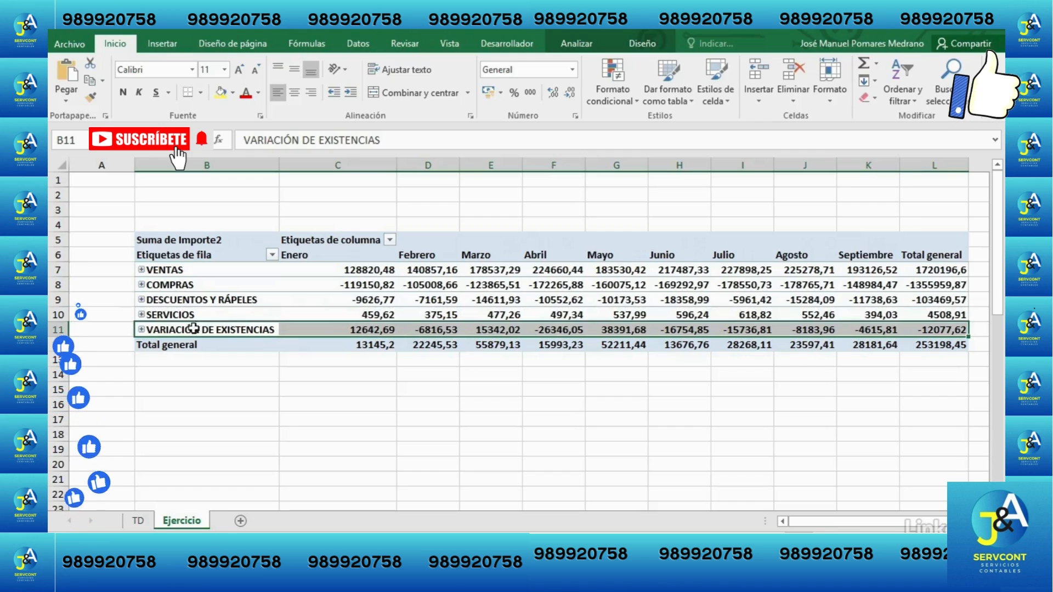
drag(194, 328, 315, 314)
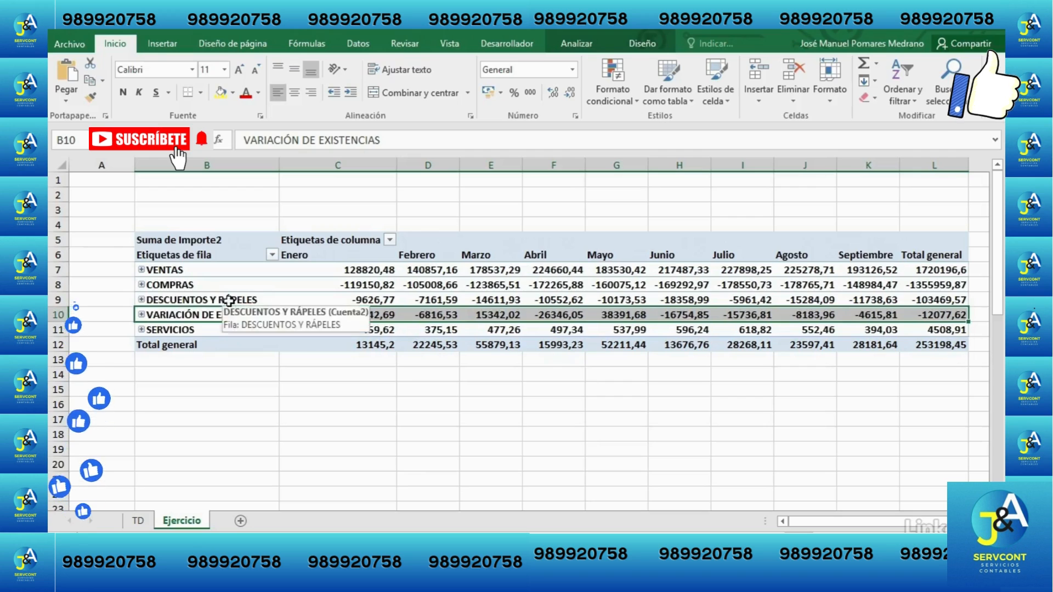
click(167, 330)
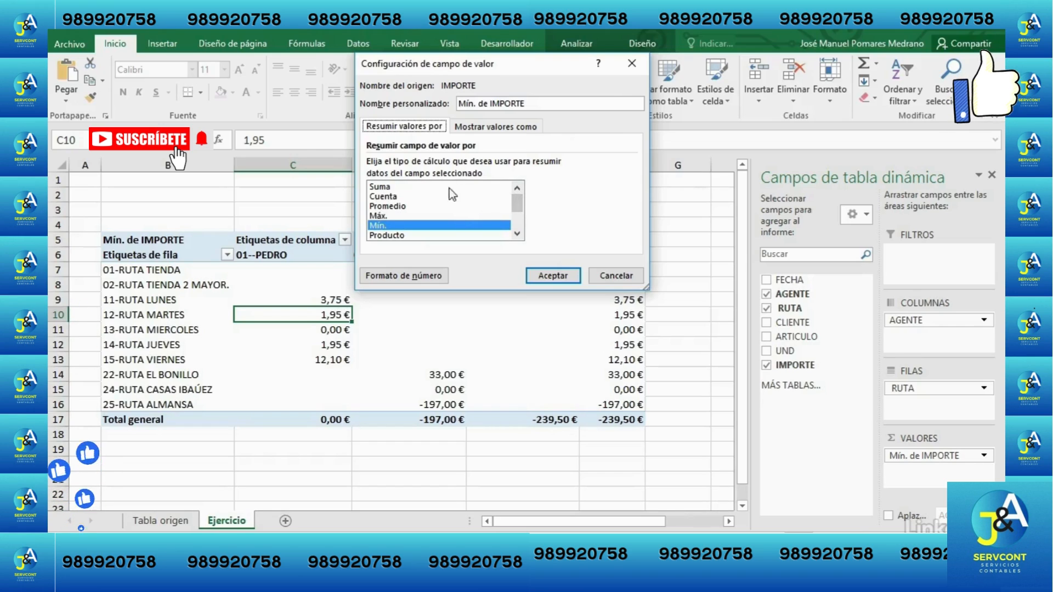
Step: Summarize the IMPORTE value field by Cuenta in the pivot table of routes and agents
click(429, 188)
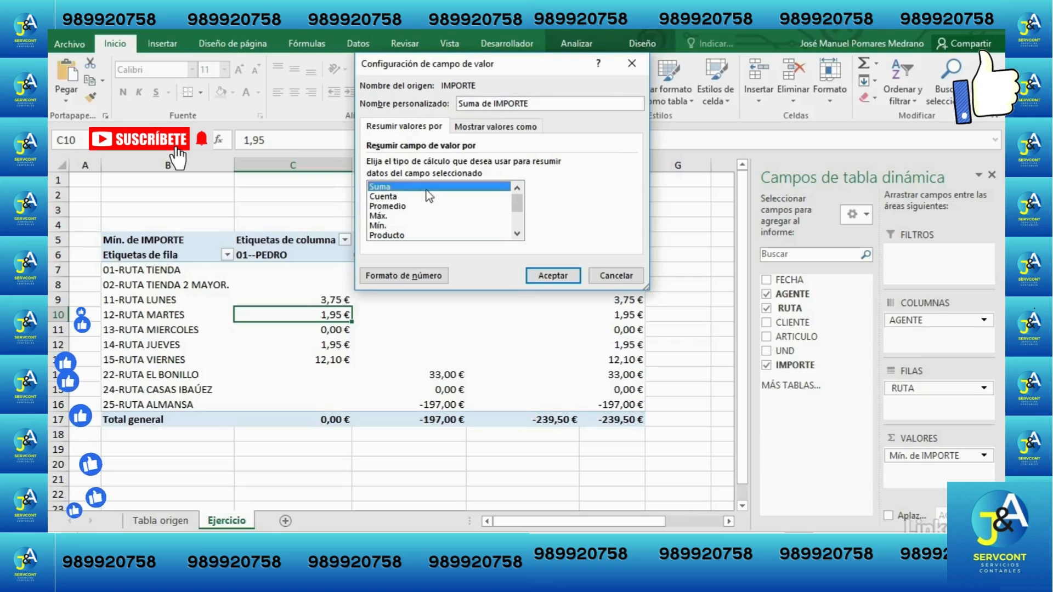
click(391, 198)
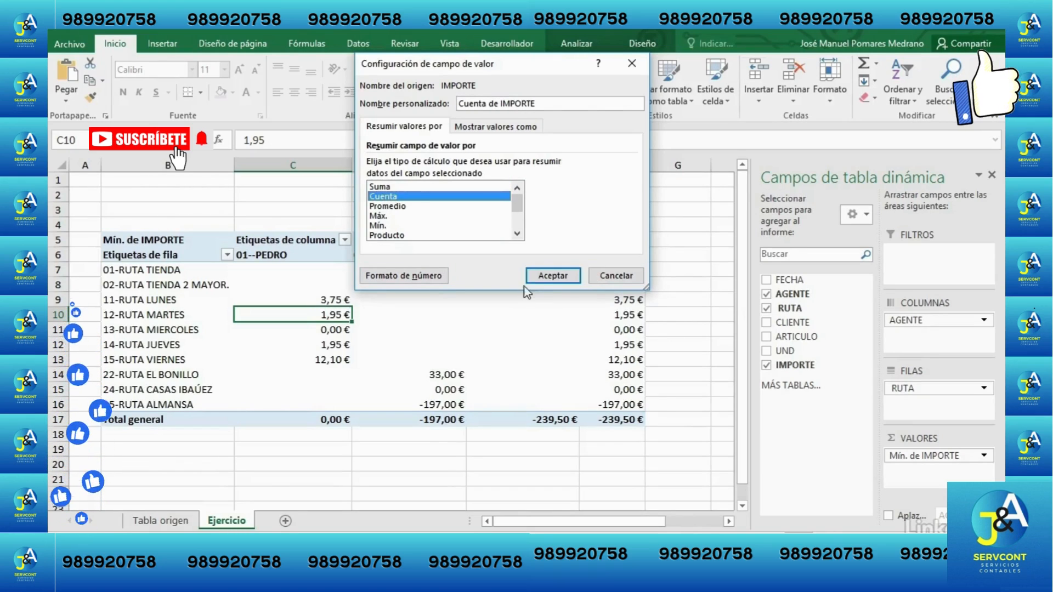
click(552, 276)
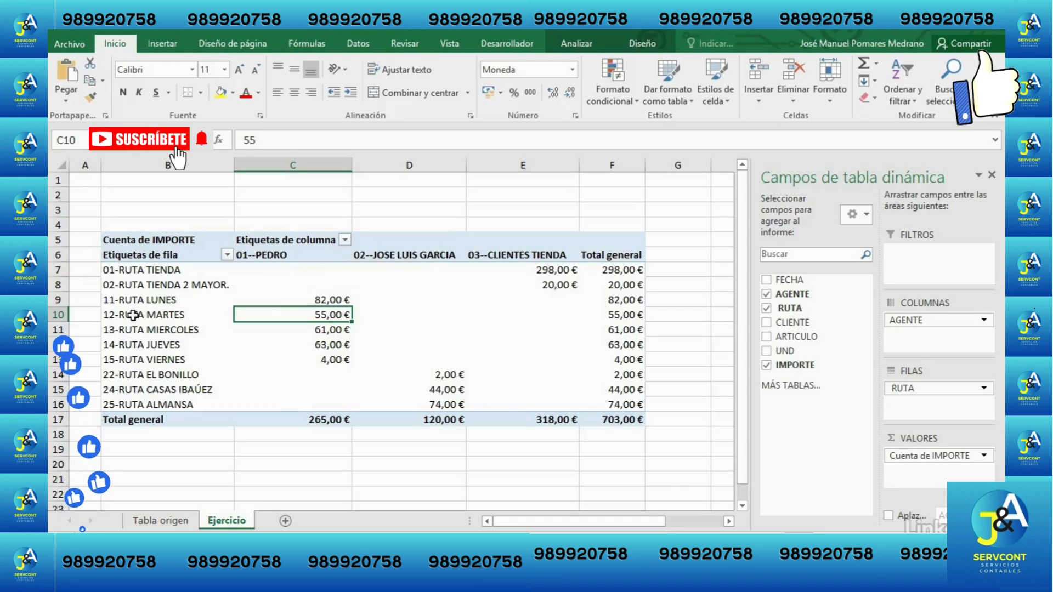
Step: Set the number format of the IMPORTE value field to Número with 0 decimal places
right_click(329, 314)
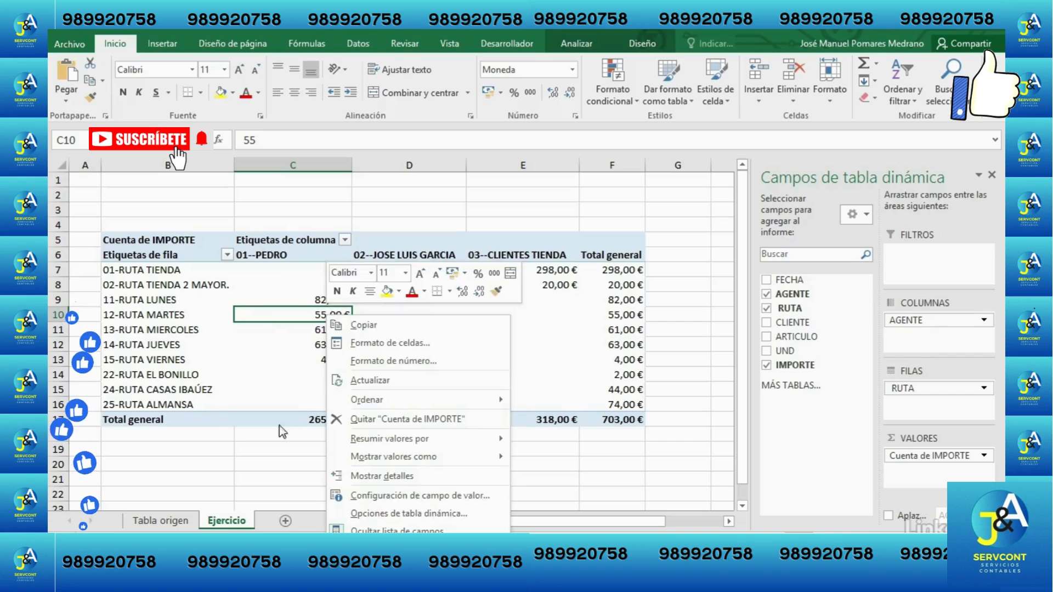
click(384, 495)
click(282, 527)
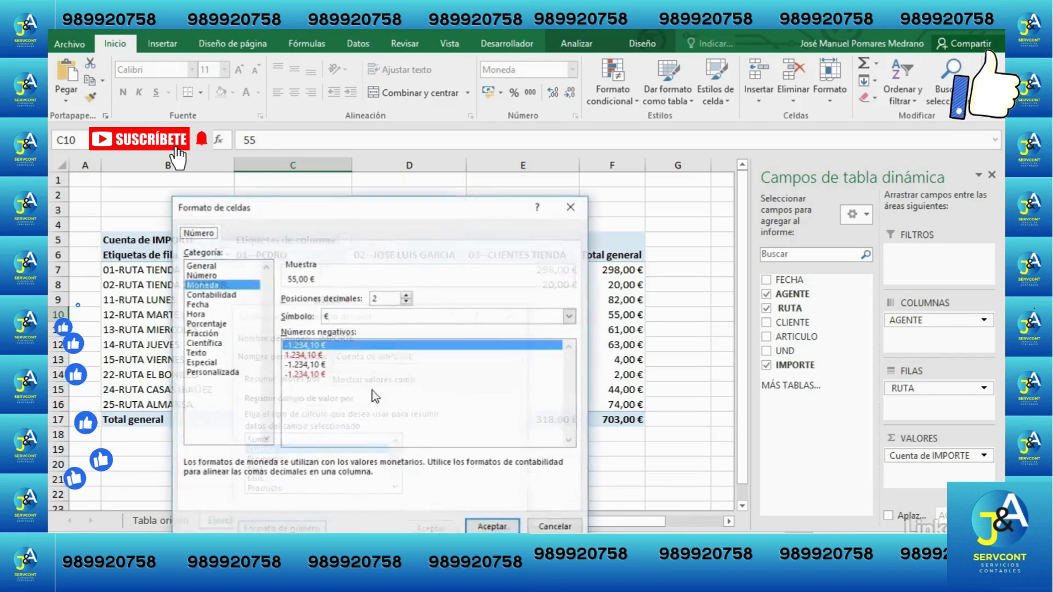
click(209, 275)
double_click(407, 301)
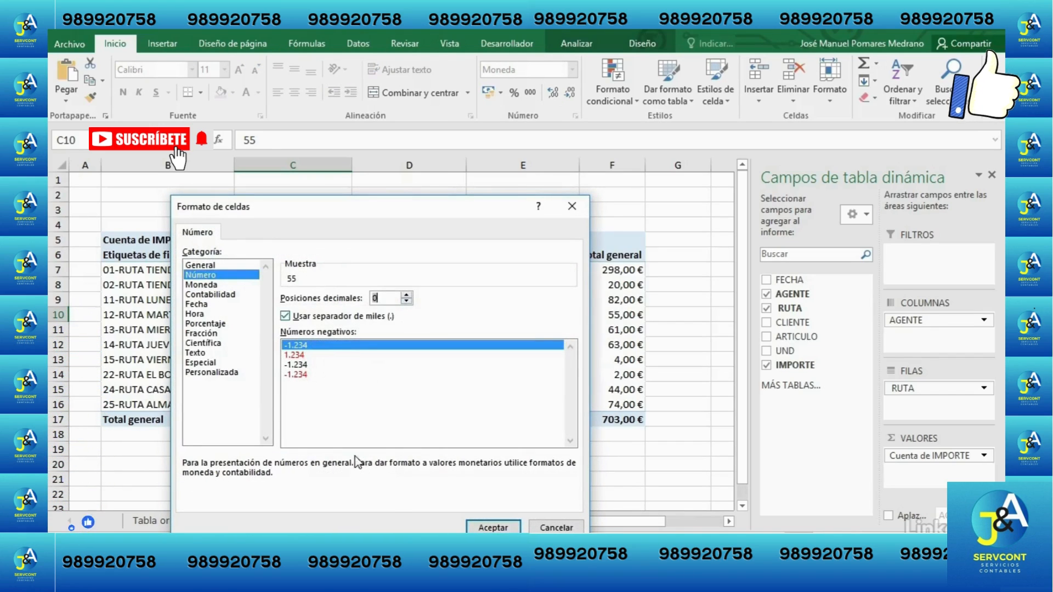
click(493, 528)
click(432, 527)
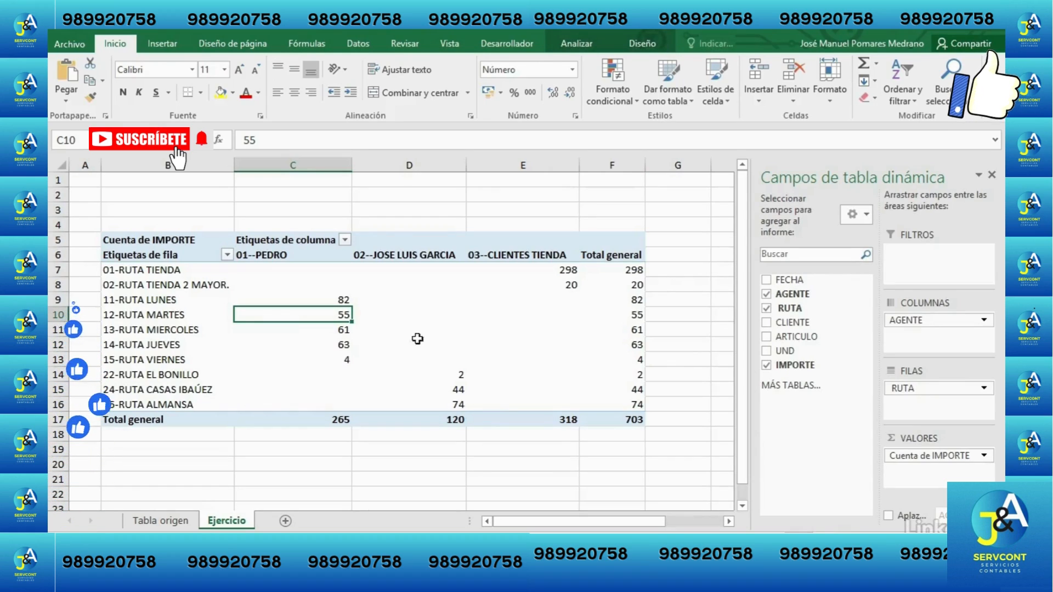
Step: Change the summary calculation of the IMPORTE value field to Máx
right_click(335, 328)
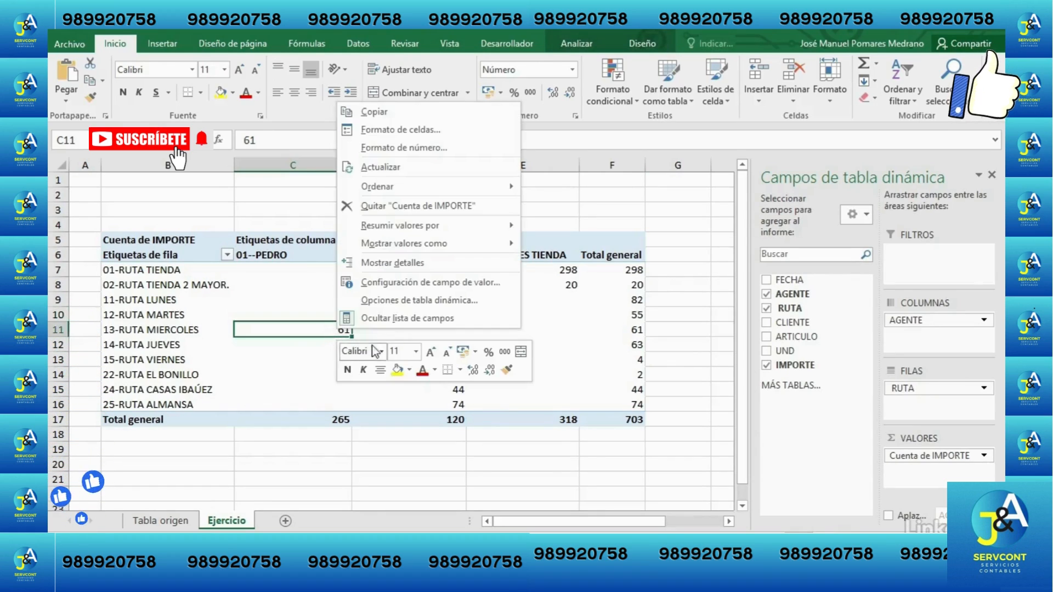
click(416, 280)
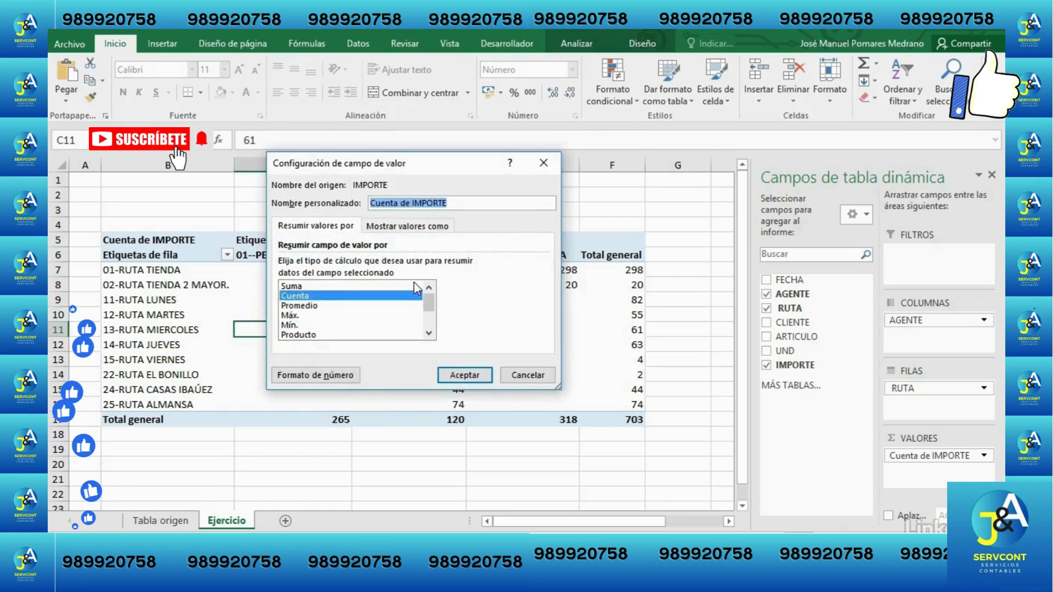
click(290, 316)
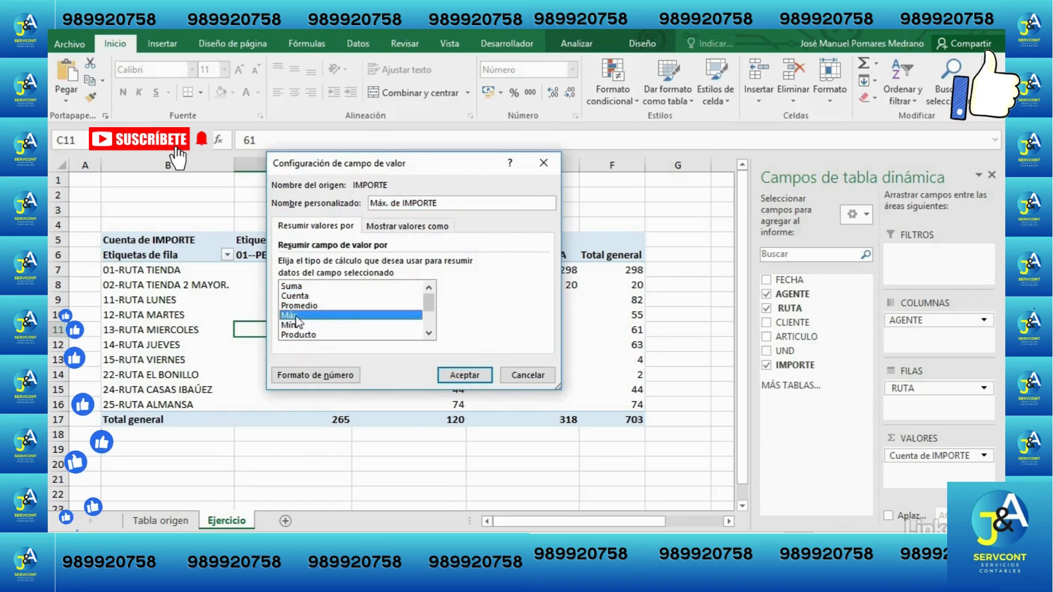
click(451, 374)
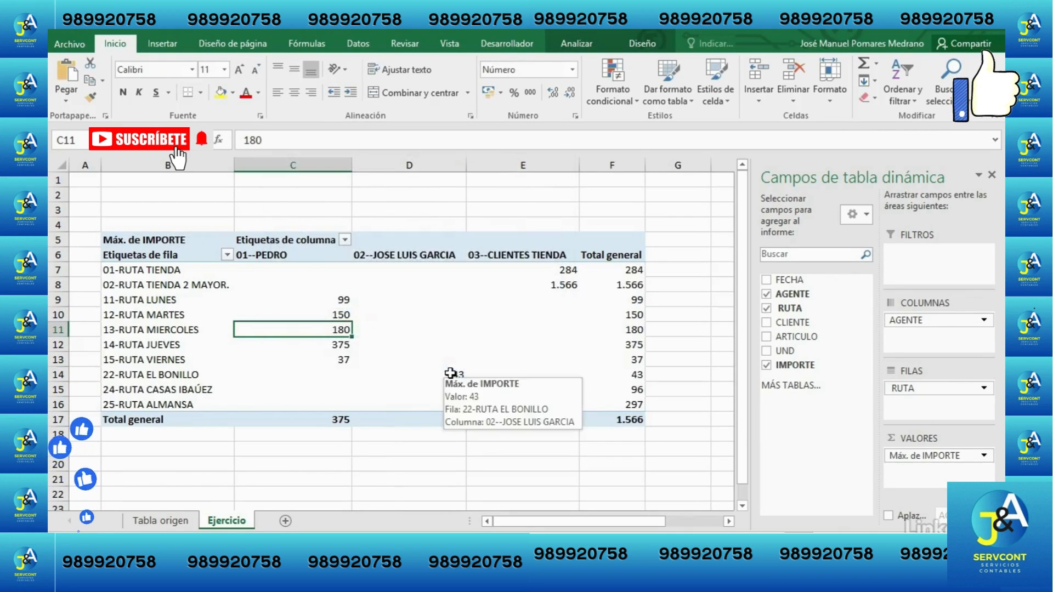
mouse_move(346, 330)
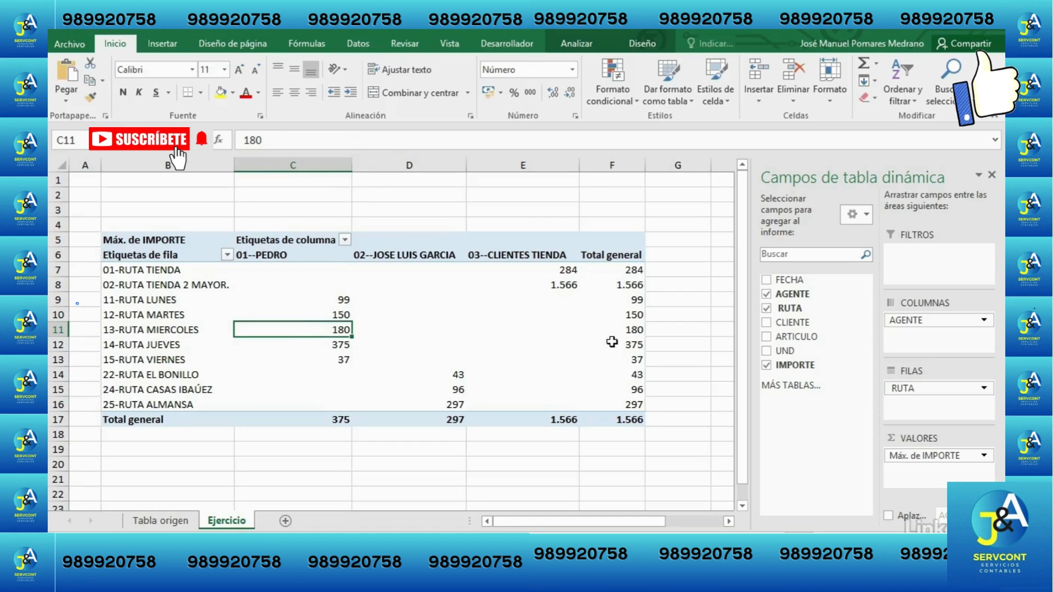
Step: Summarize the IMPORTE value field by Promedio and set its number format to 2 decimal places
right_click(559, 286)
click(640, 466)
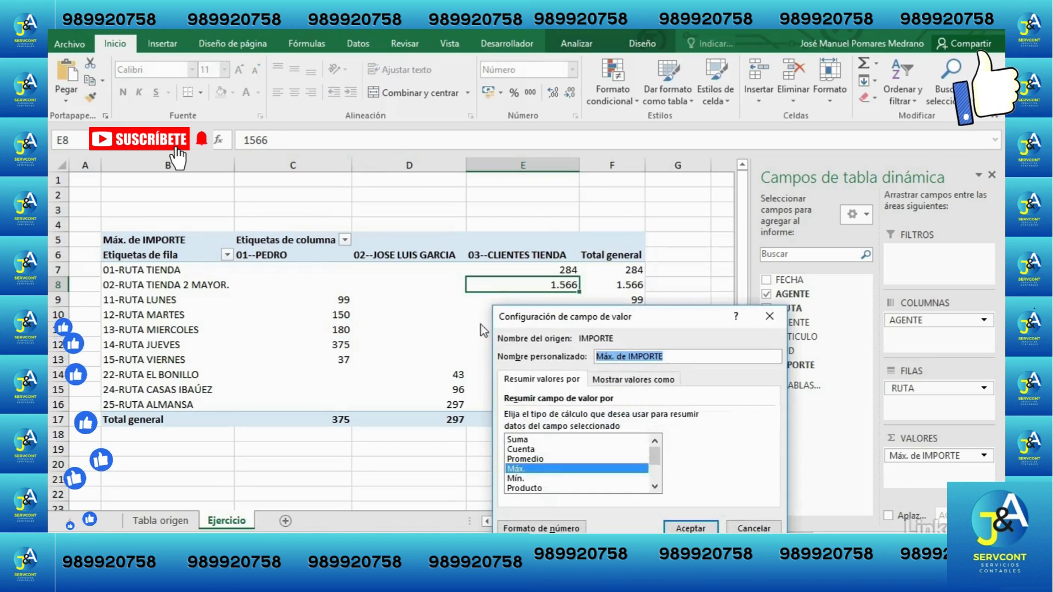
click(542, 461)
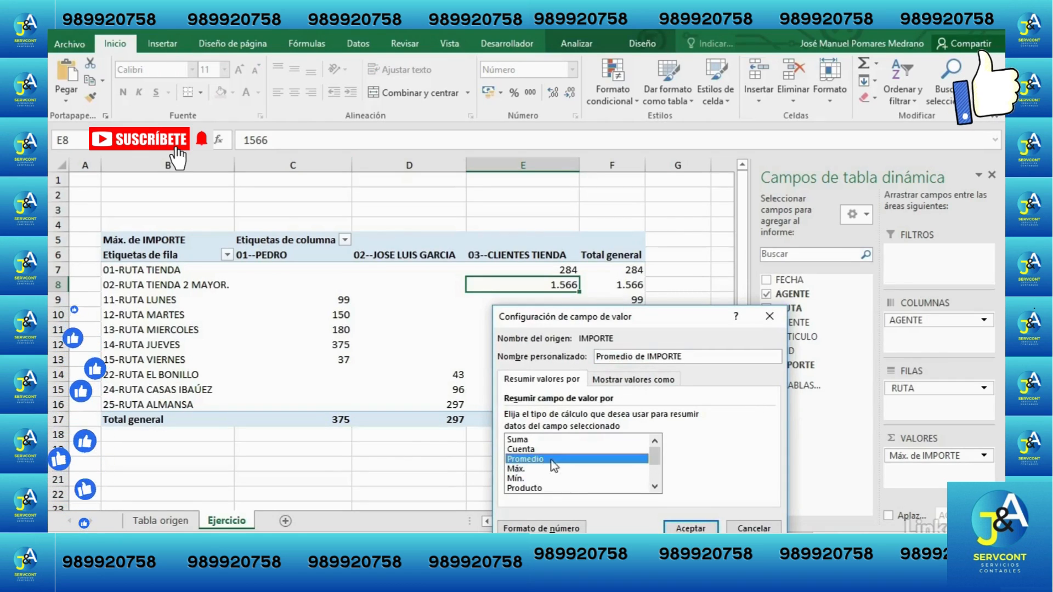
click(541, 528)
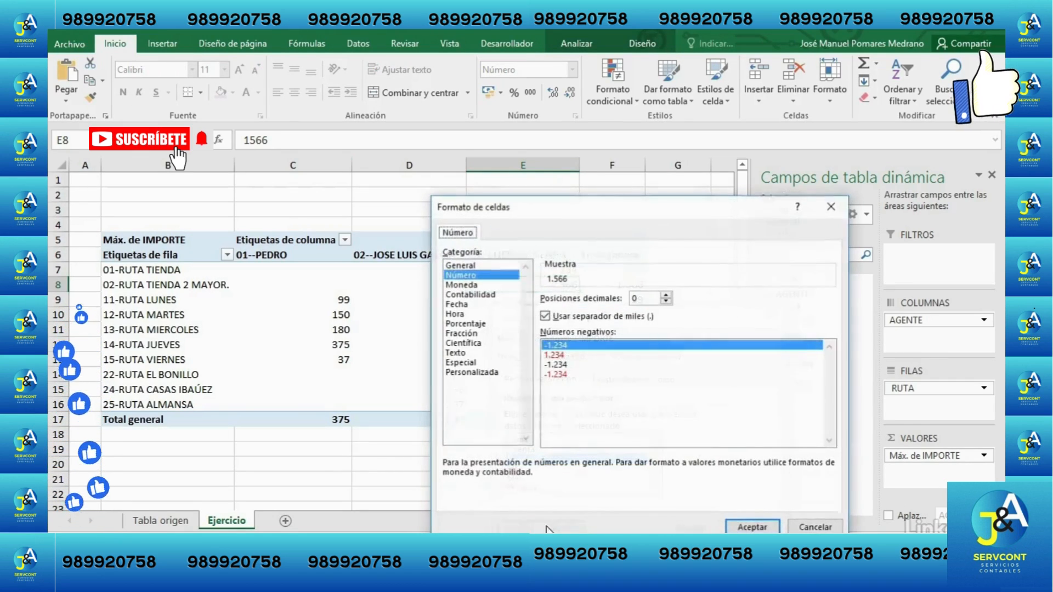
click(666, 296)
click(667, 296)
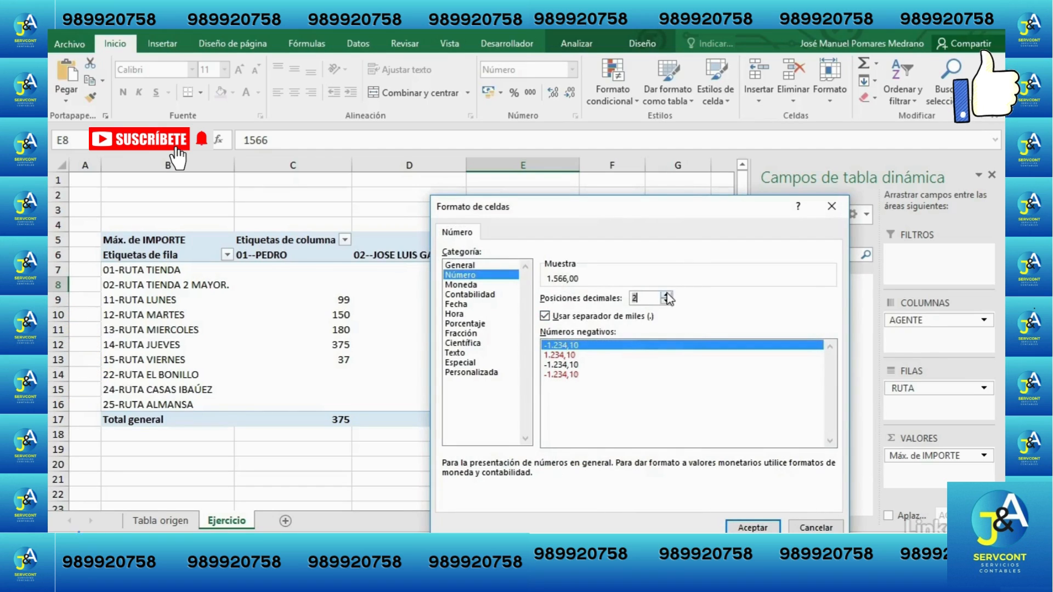
click(753, 527)
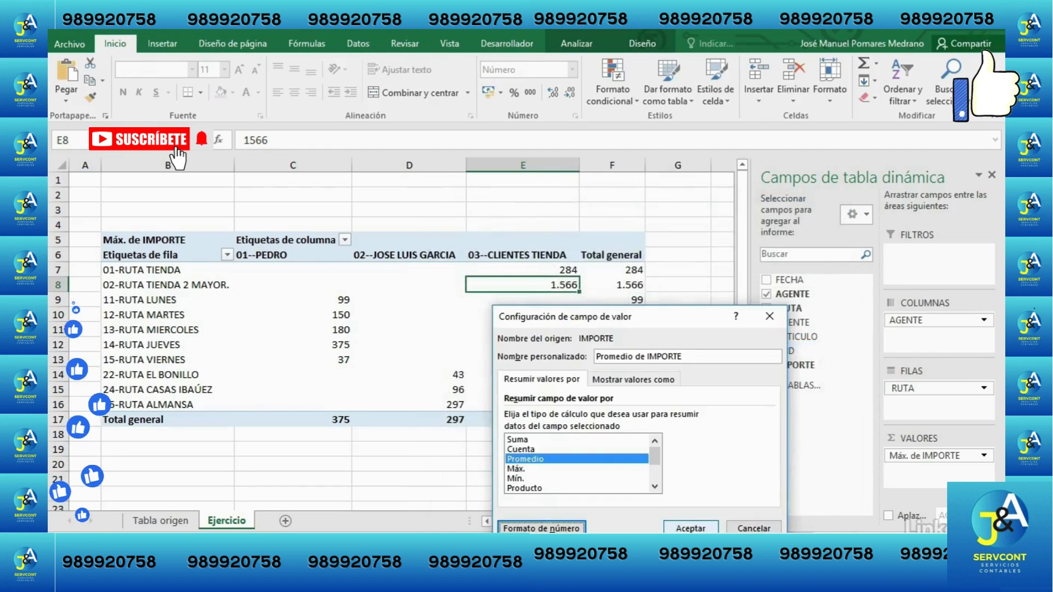
click(690, 528)
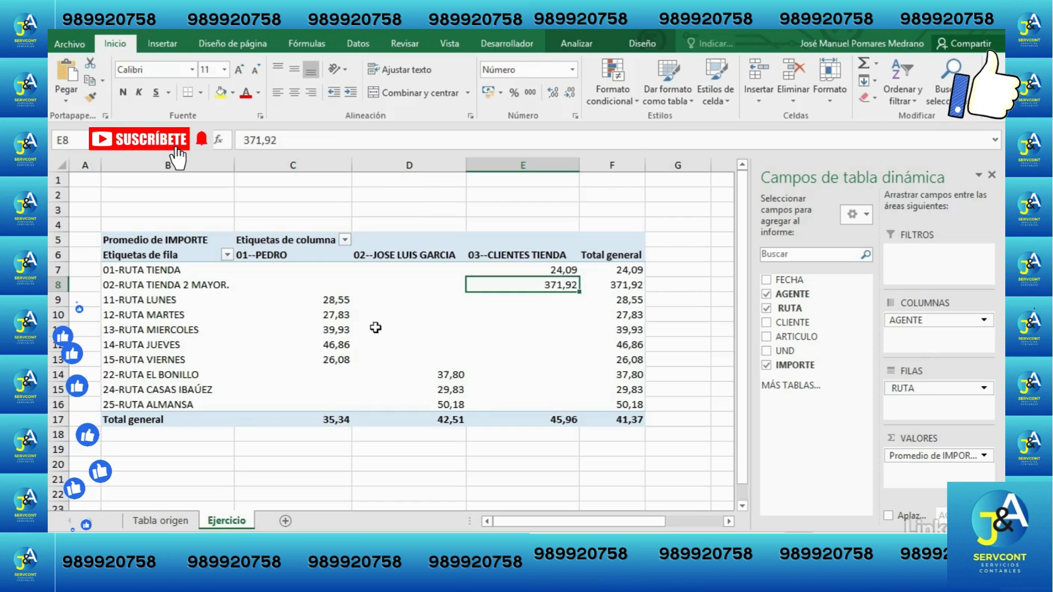
Step: Show the IMPORTE values as % del total general in the route-by-agent pivot table
right_click(337, 300)
click(430, 481)
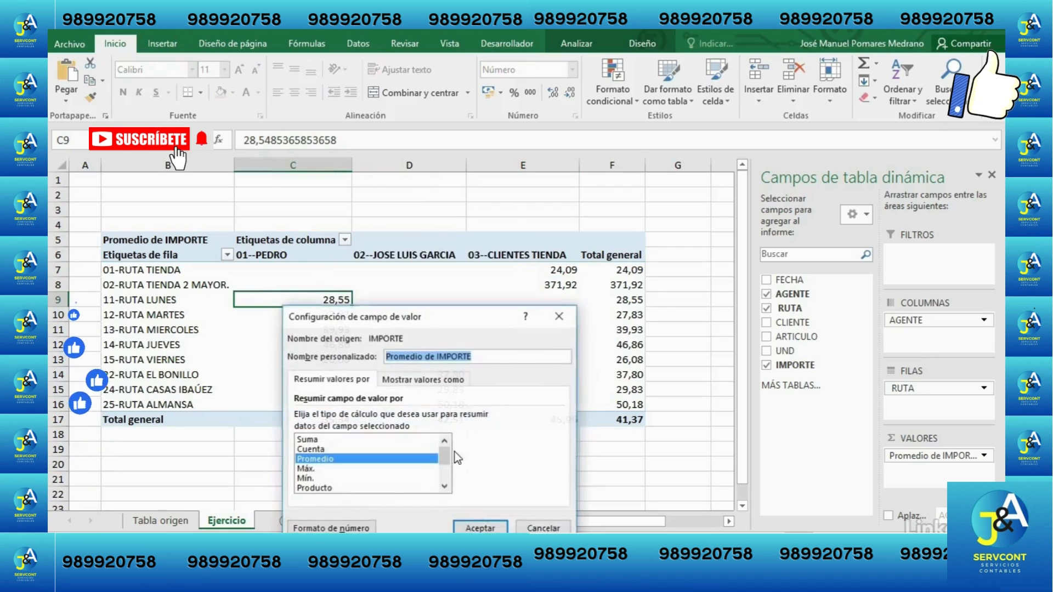
drag(384, 255, 410, 101)
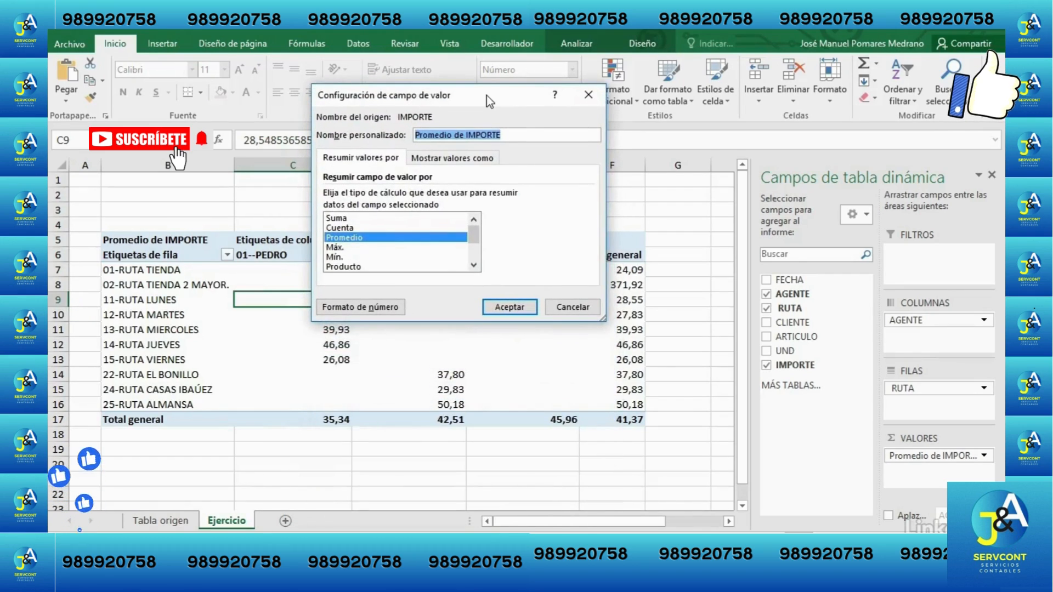
click(420, 157)
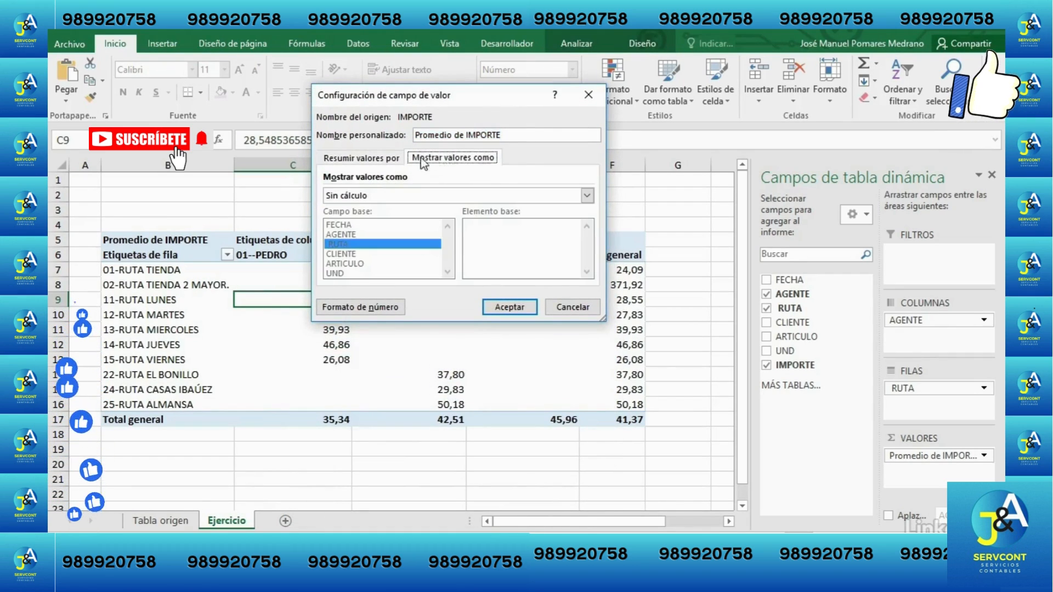
click(586, 196)
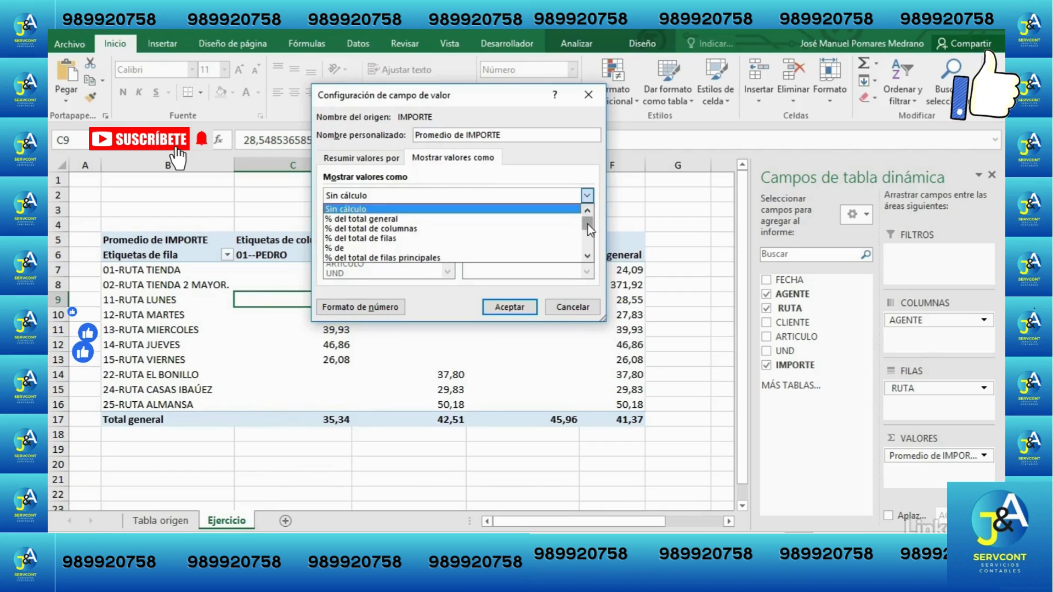
mouse_move(588, 225)
mouse_down()
mouse_move(589, 236)
mouse_move(594, 222)
mouse_up()
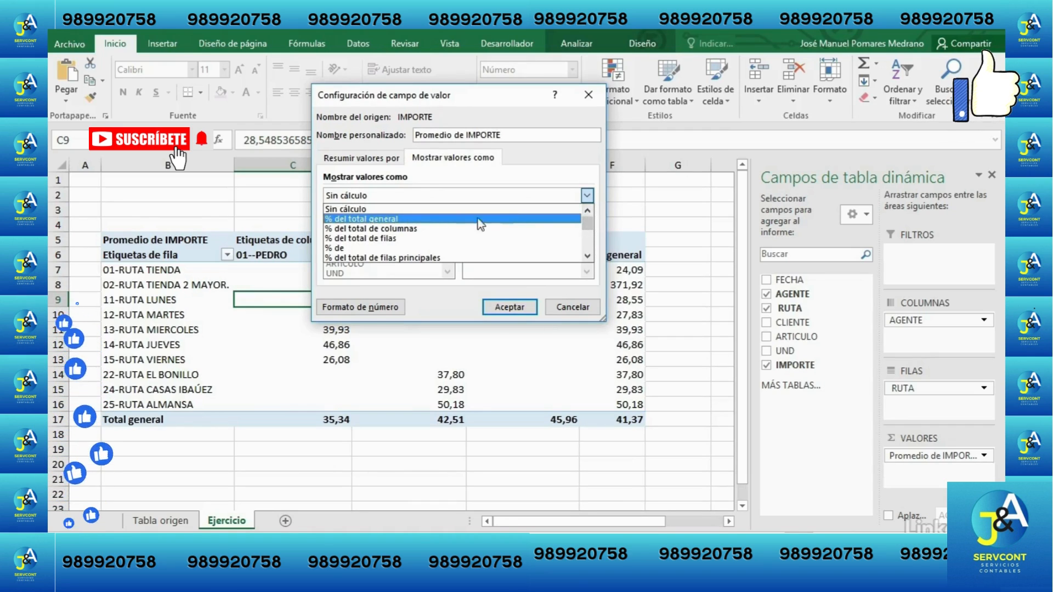
click(440, 219)
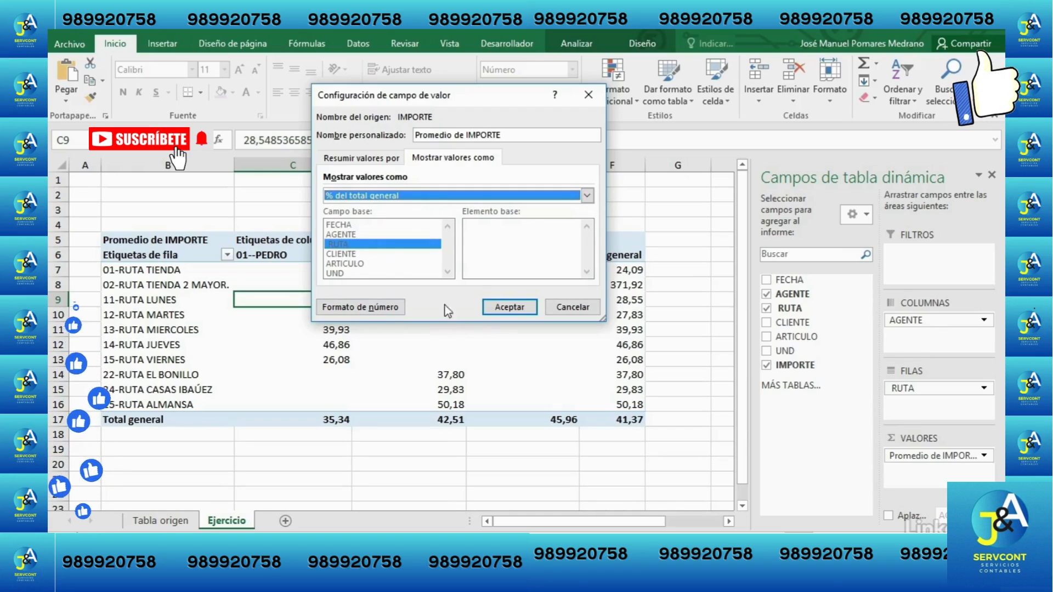
click(515, 307)
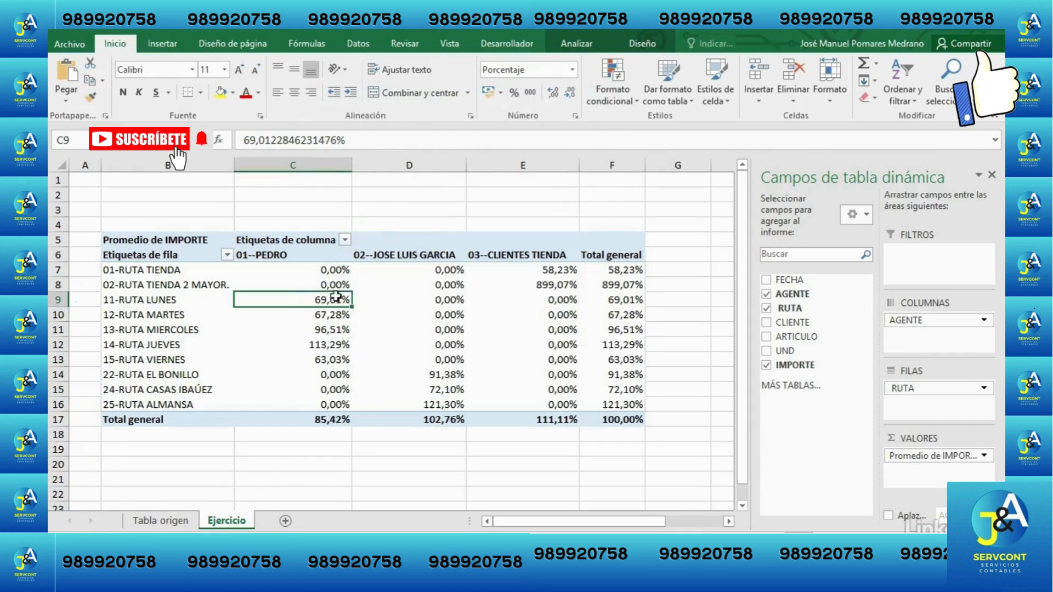
mouse_move(326, 297)
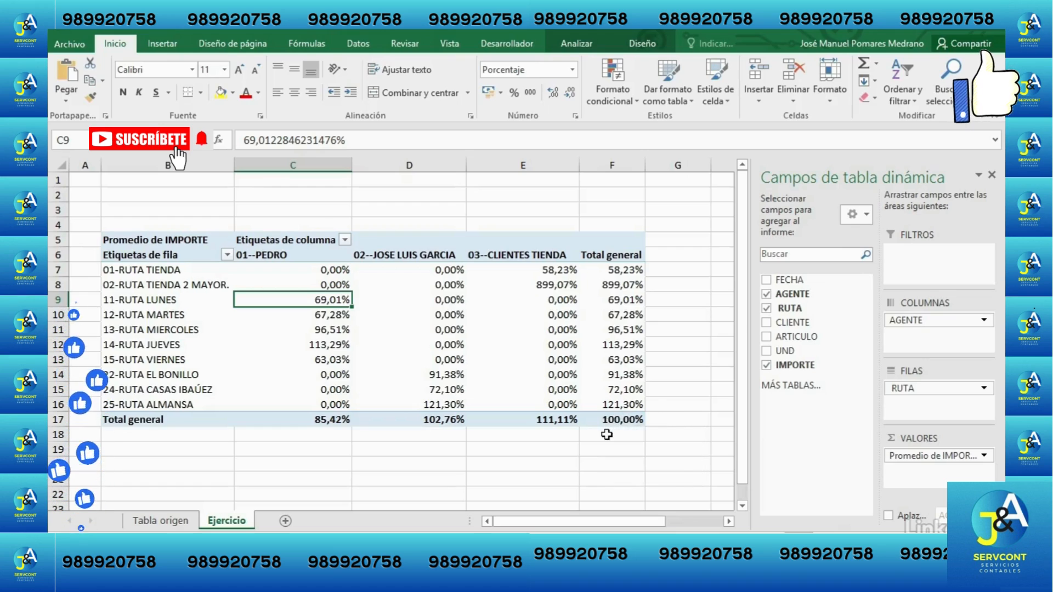
Step: Change the summary calculation of the IMPORTE value field to Suma and check the percentages in the Total general row
right_click(330, 300)
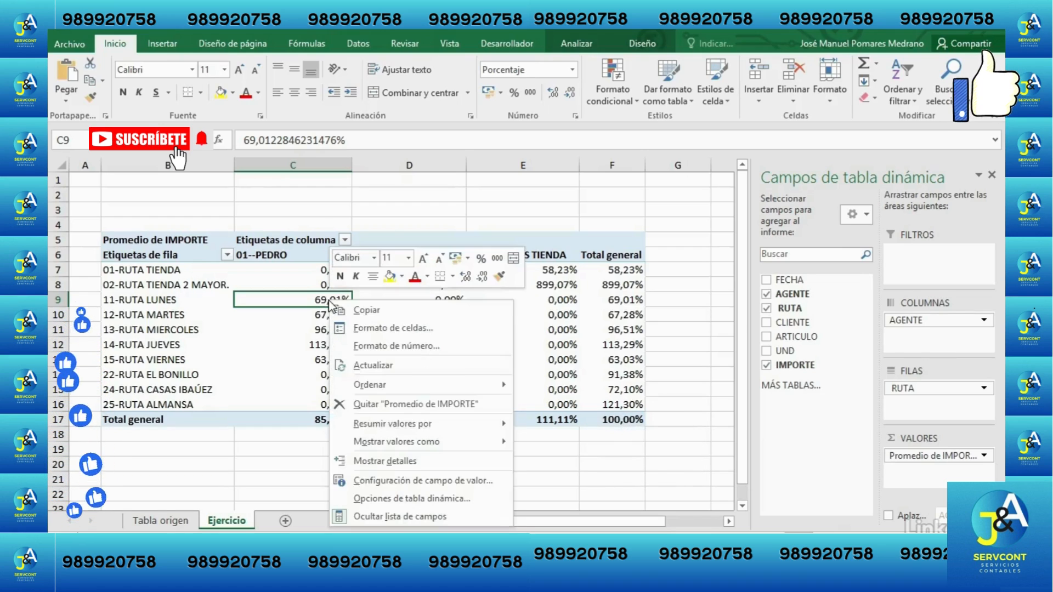
click(381, 483)
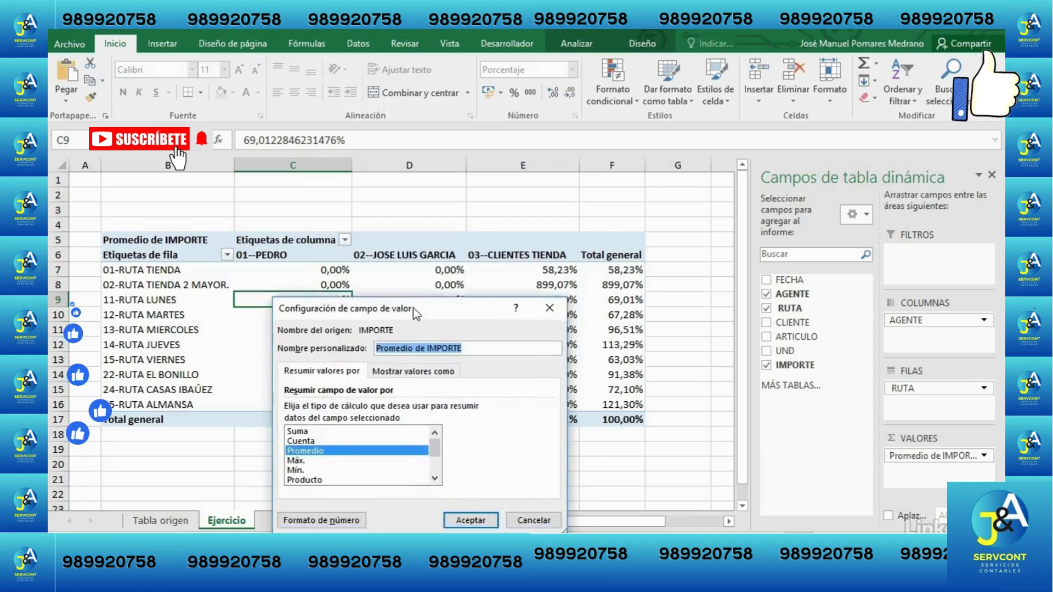
click(349, 303)
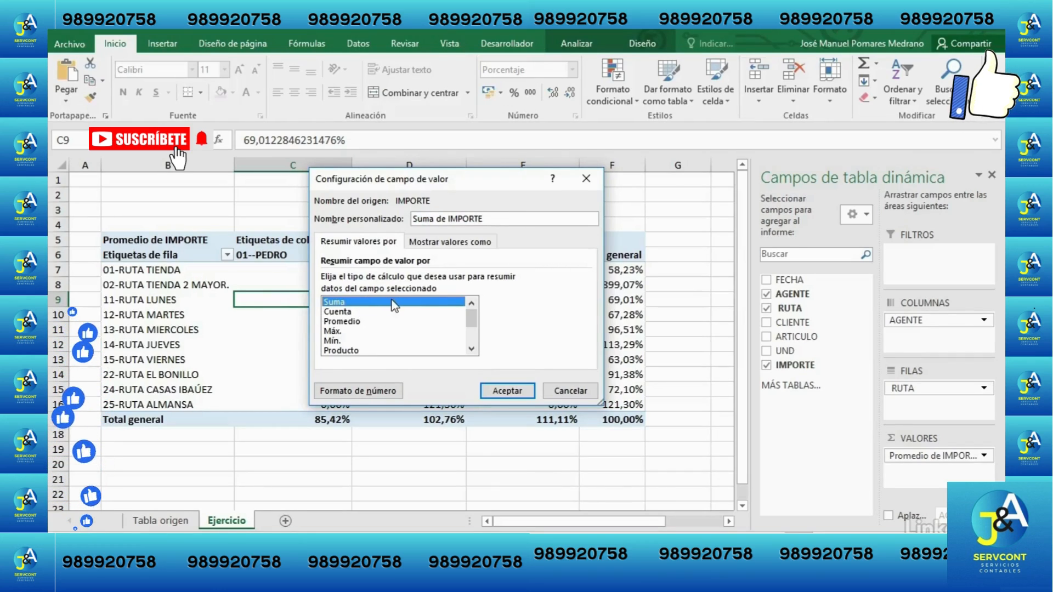
click(507, 391)
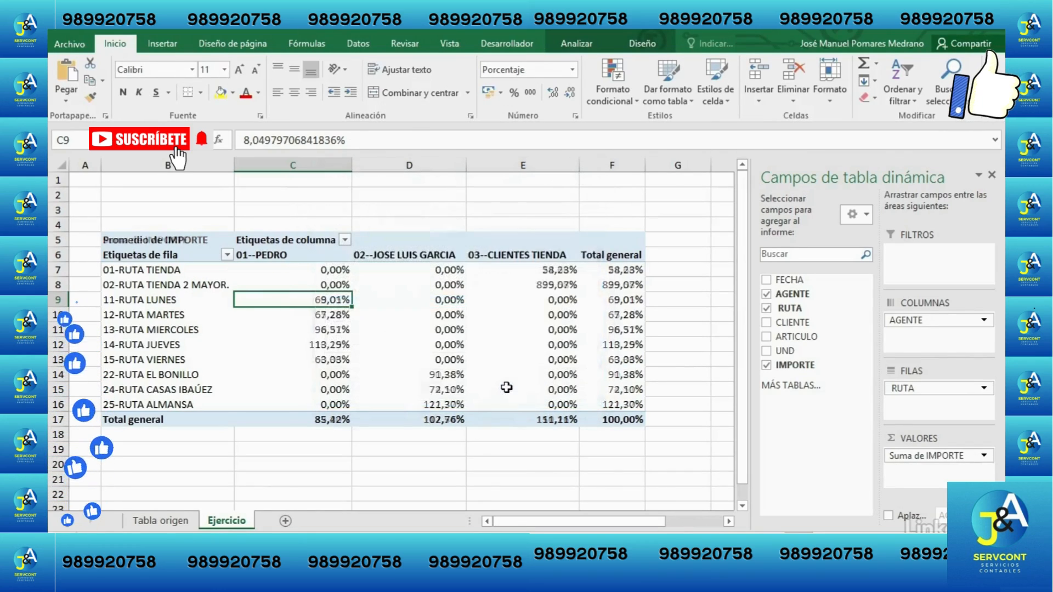
click(307, 419)
drag(308, 420, 532, 420)
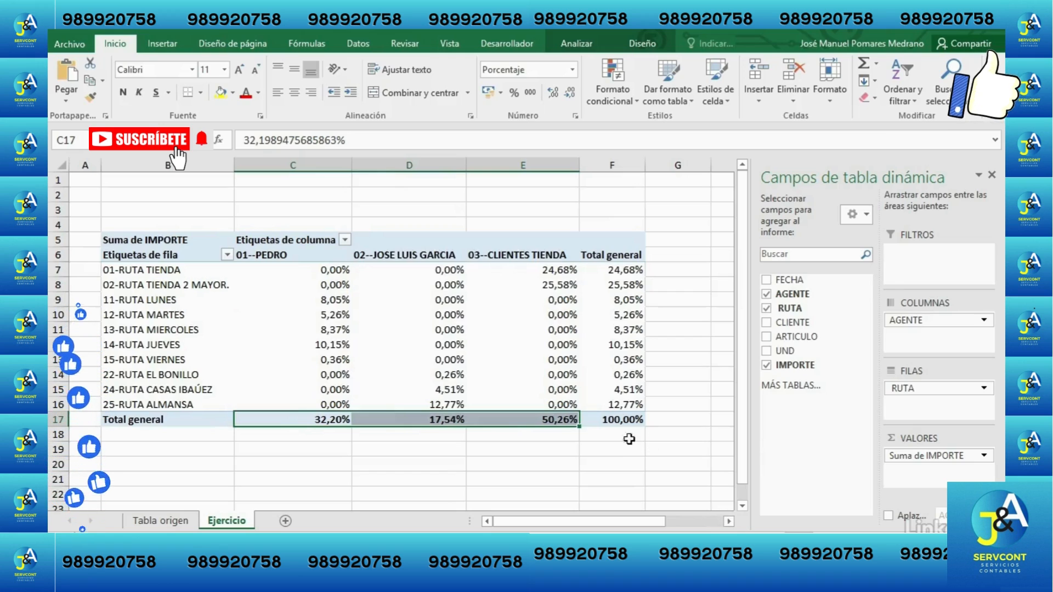
click(614, 419)
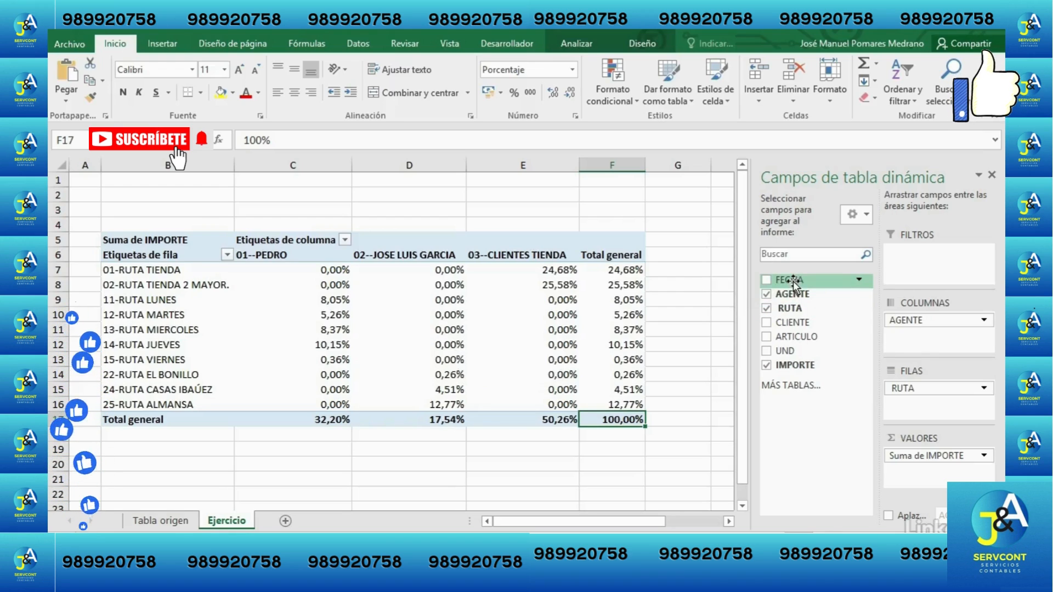
Step: Add FECHA to the pivot table rows above RUTA, remove its automatic date grouping, and group the dates by Meses
drag(794, 280, 940, 387)
right_click(137, 271)
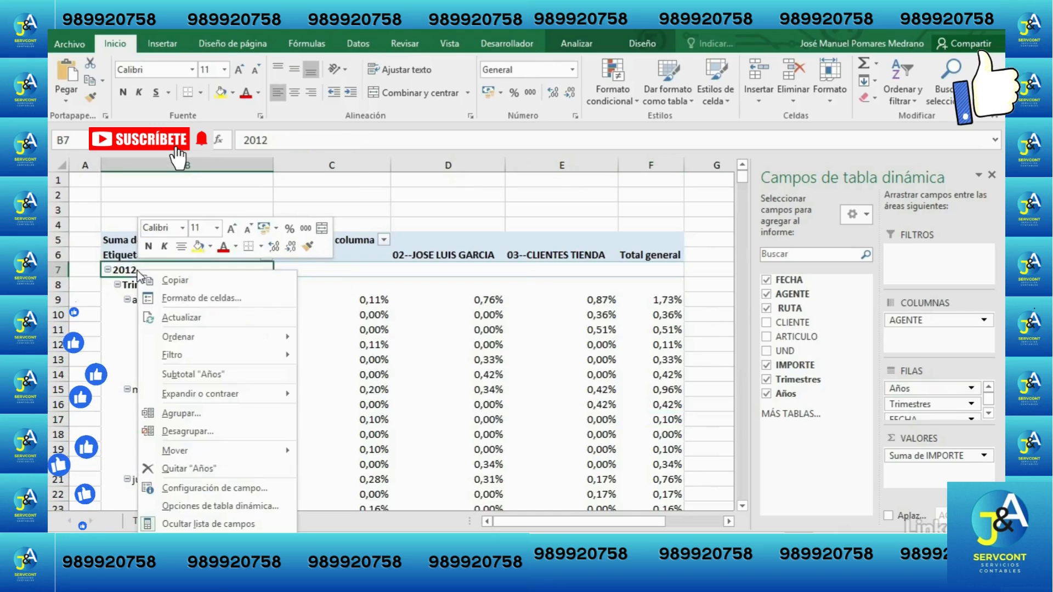
click(187, 431)
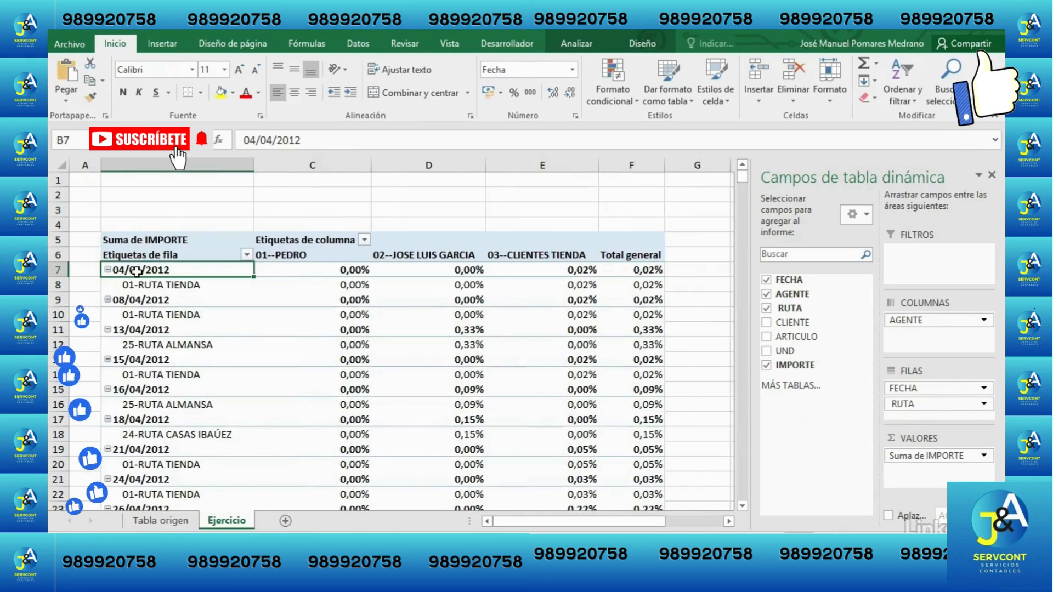
right_click(137, 271)
click(216, 421)
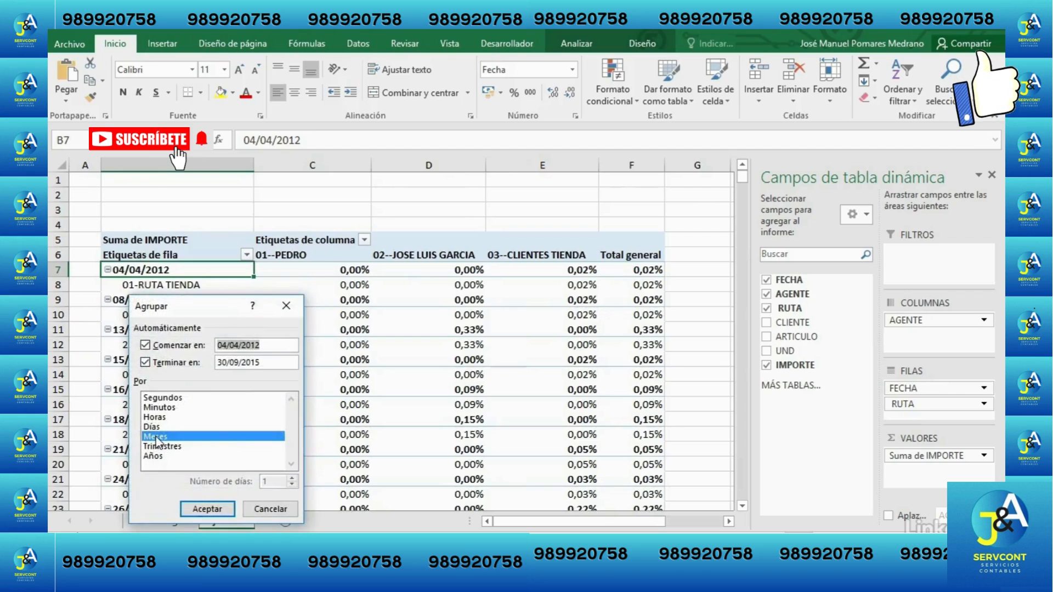
click(202, 510)
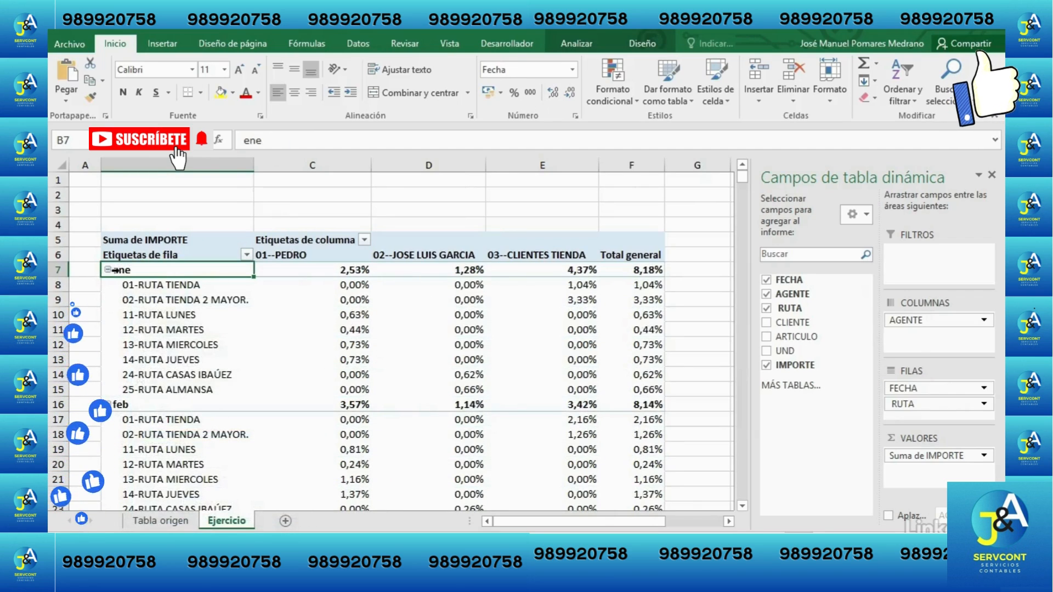
Step: Collapse the entire FECHA field so the pivot table lists only the months
right_click(116, 270)
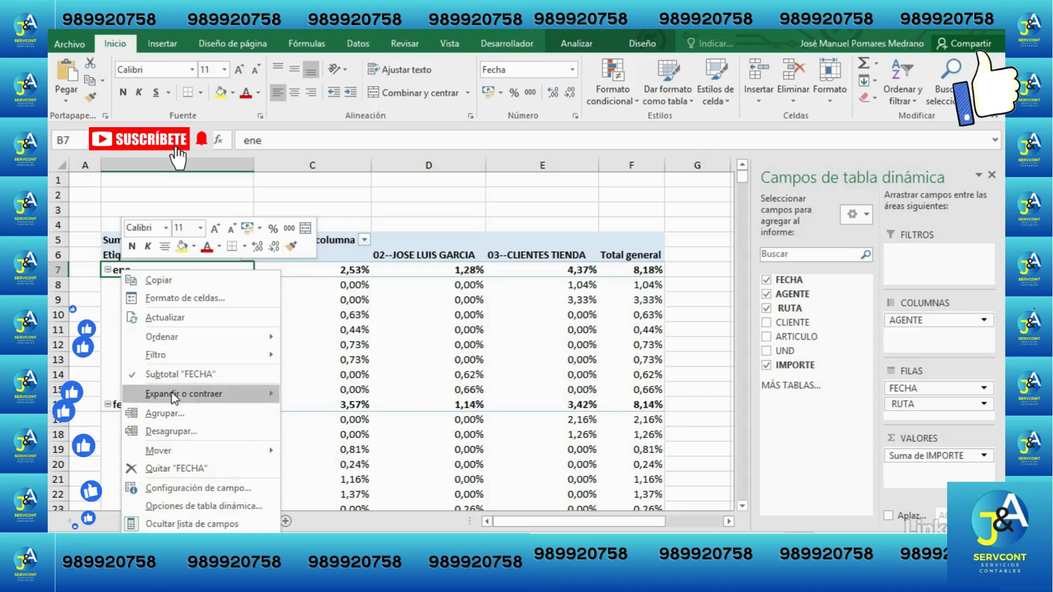
mouse_move(172, 393)
click(371, 451)
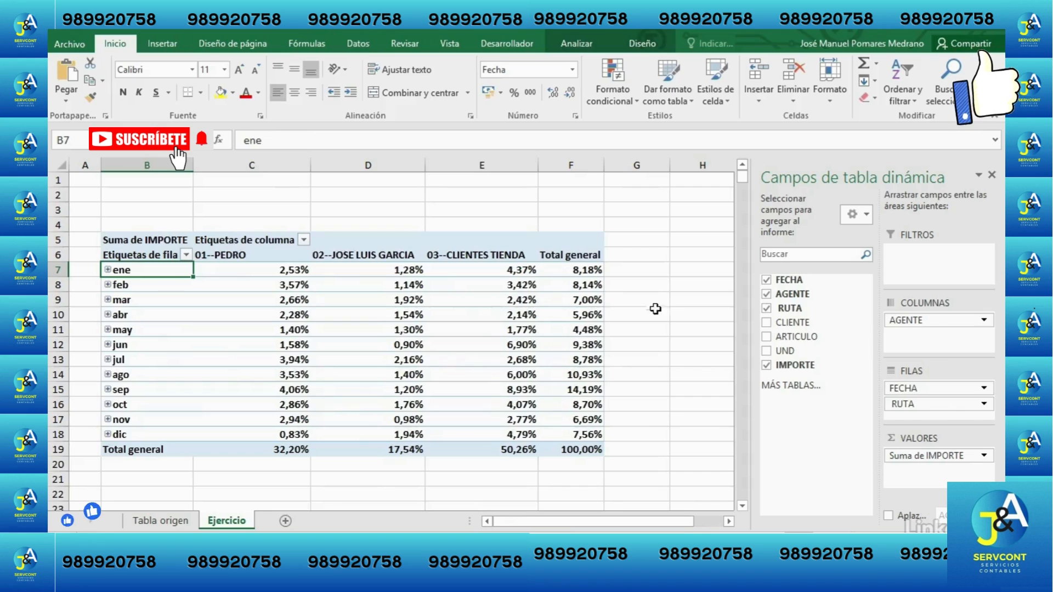
Step: Show the IMPORTE values as a running total with Total en, using FECHA as the base field
right_click(402, 286)
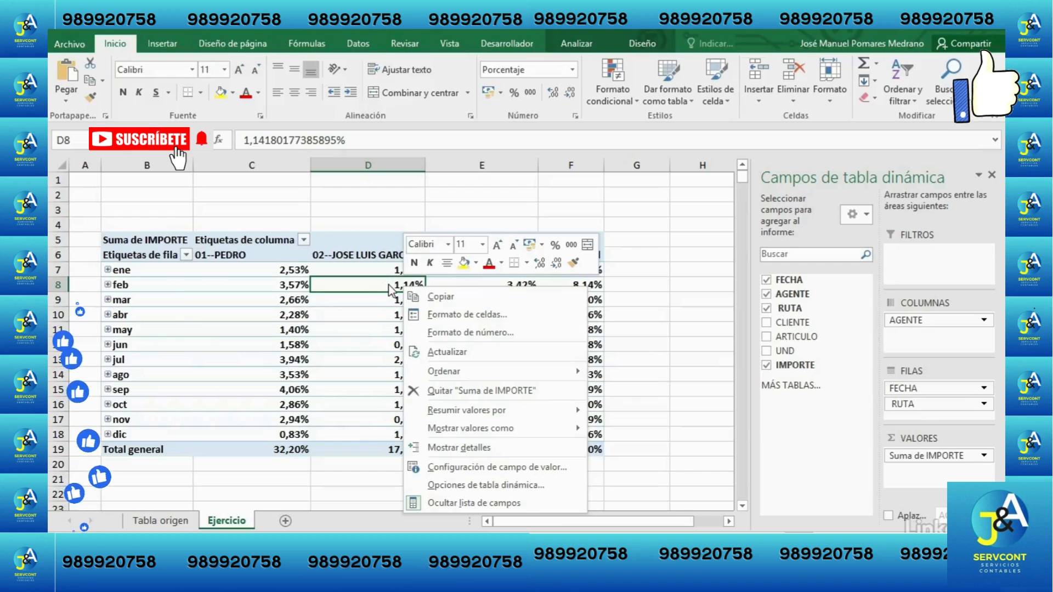
click(507, 467)
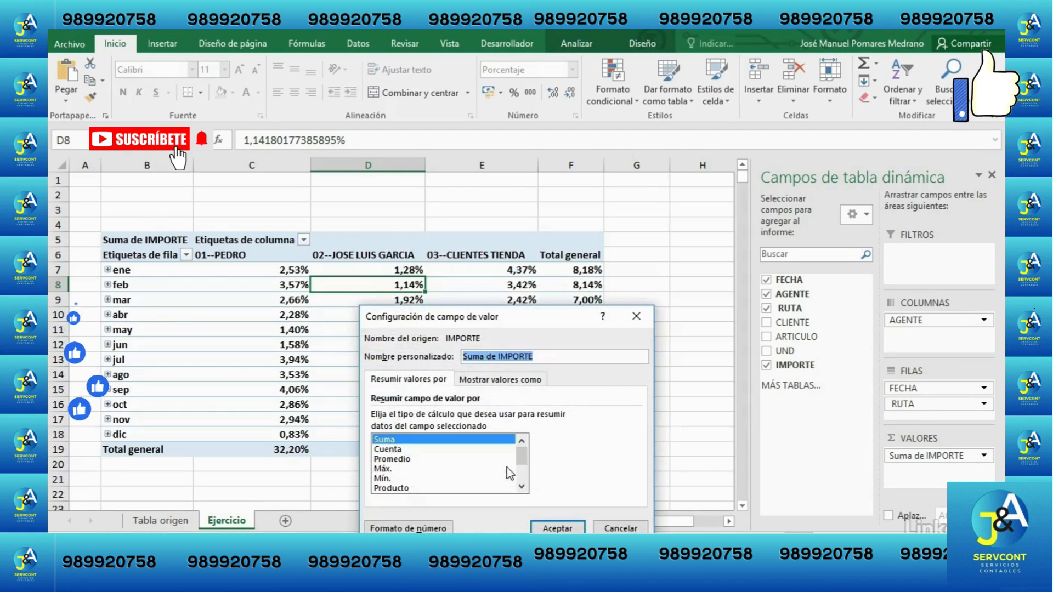
click(387, 440)
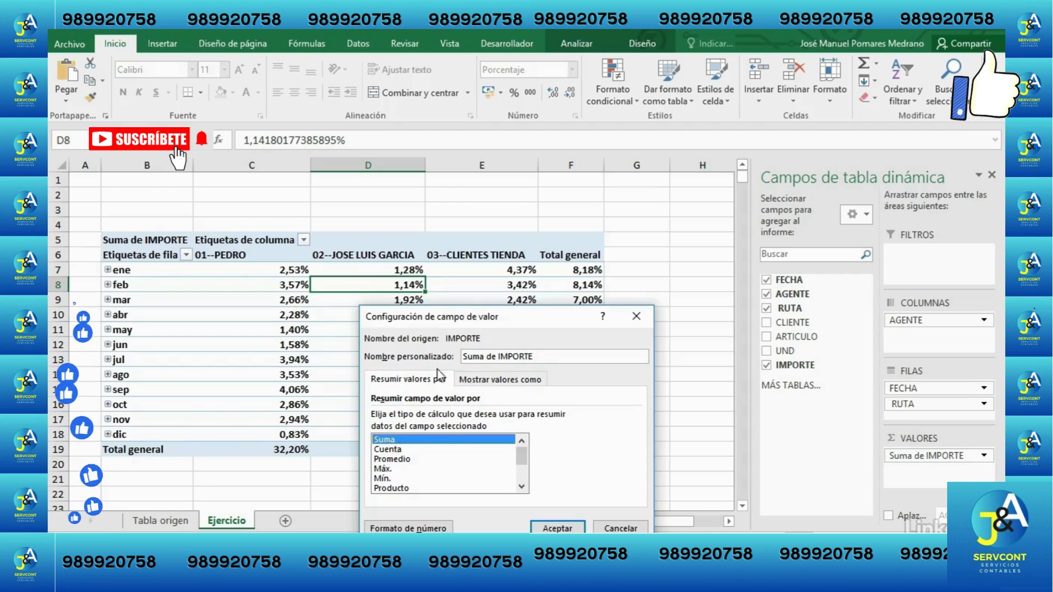
click(496, 379)
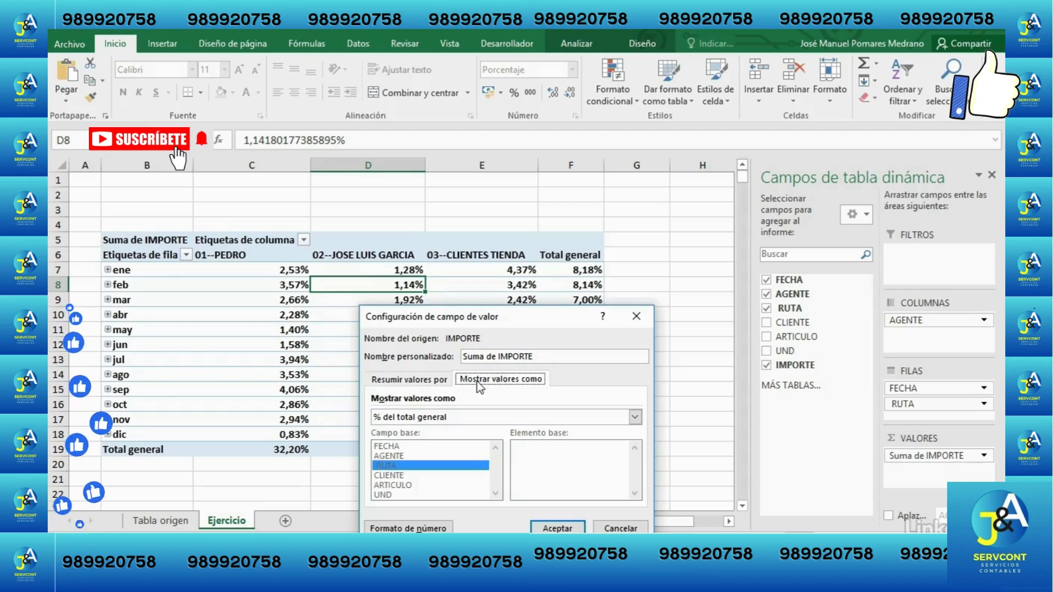
click(635, 417)
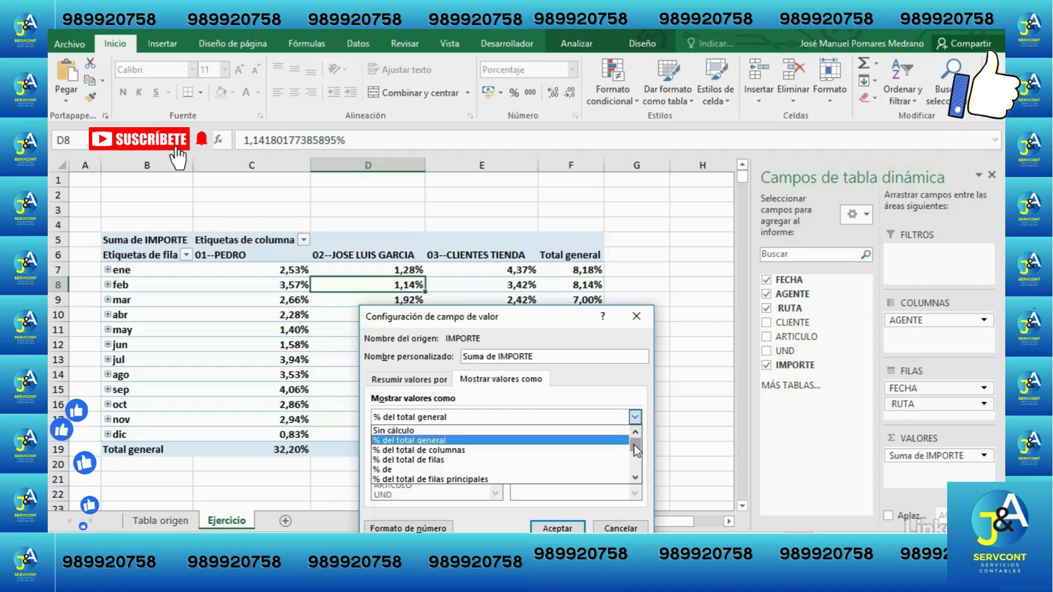
drag(634, 446, 635, 456)
drag(636, 460, 636, 467)
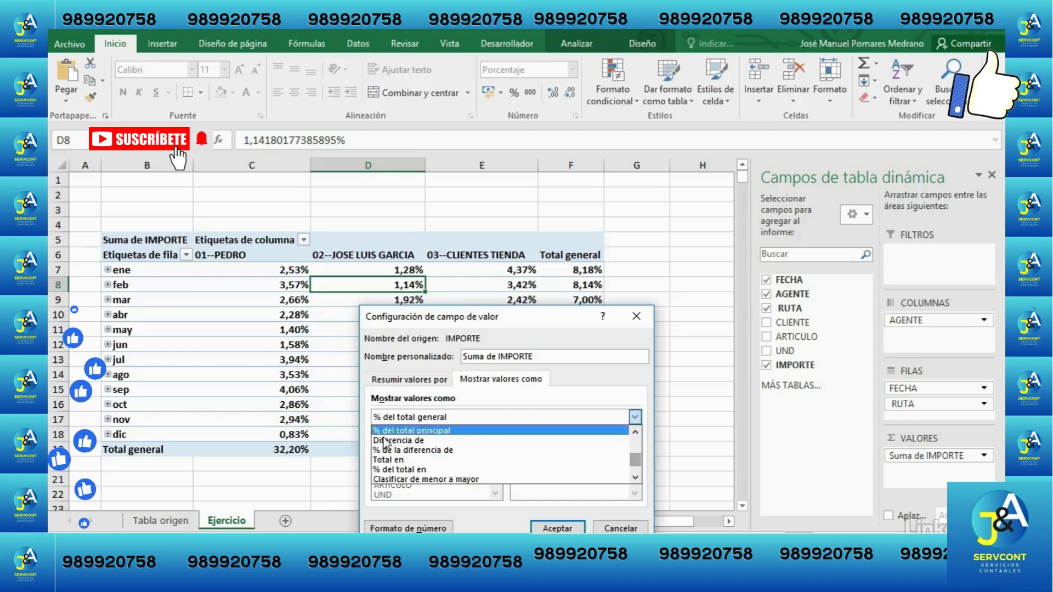
click(423, 458)
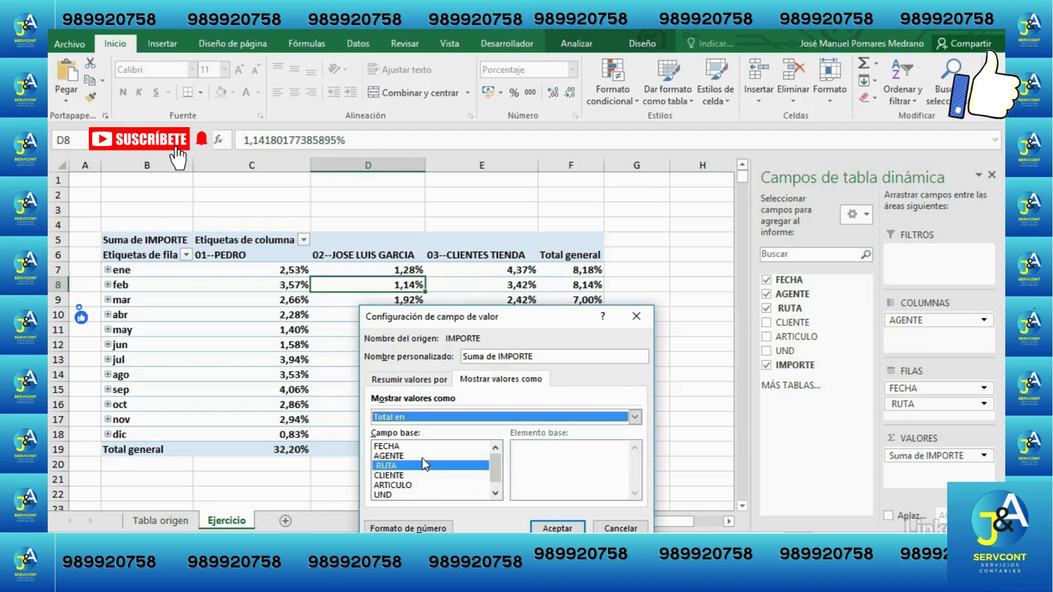
click(432, 447)
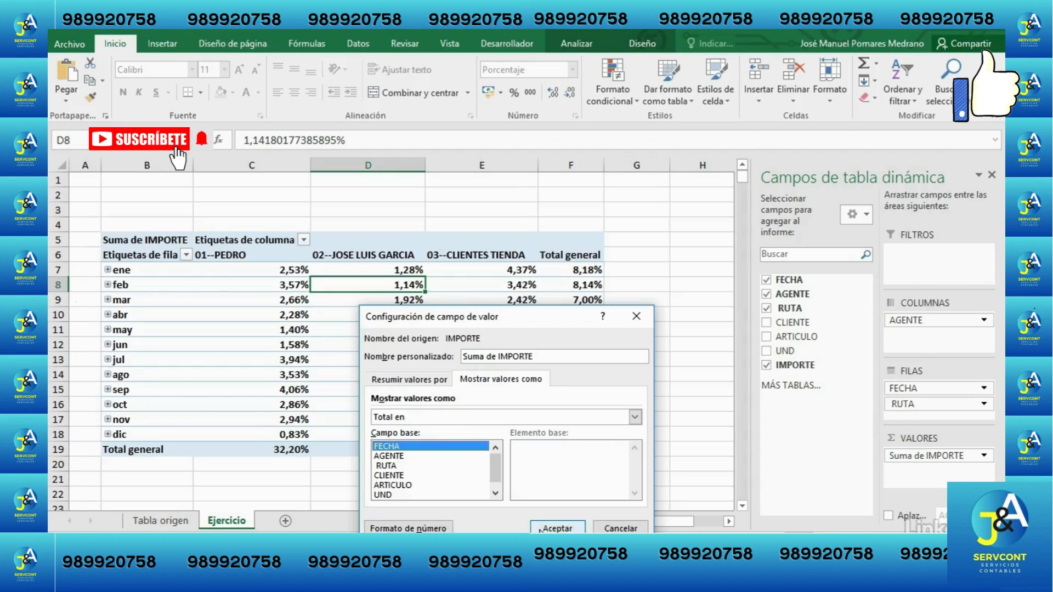
click(556, 528)
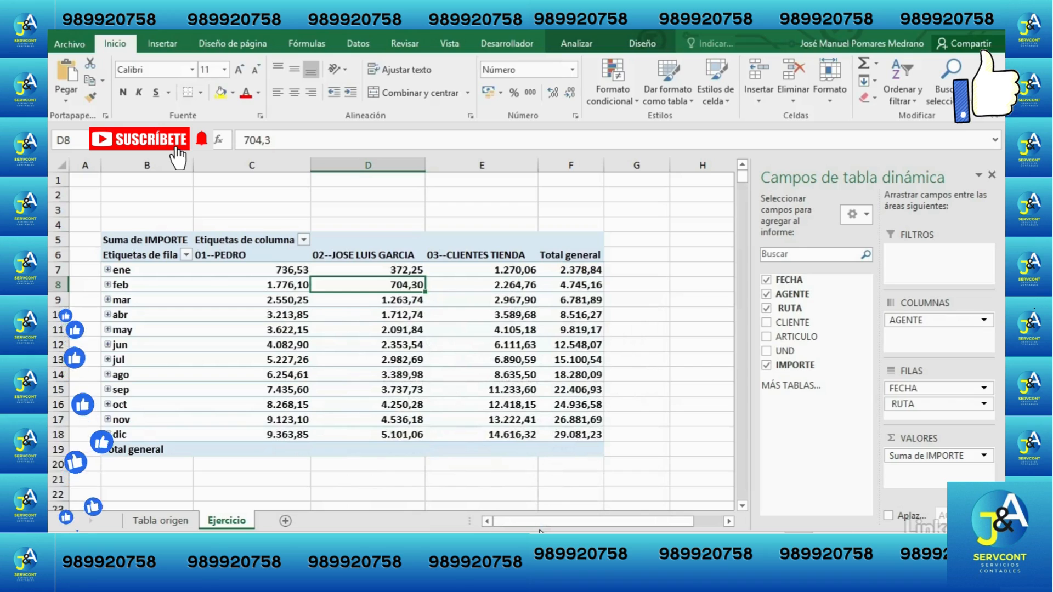
Step: Examine the accumulated monthly IMPORTE amounts in the Total general column against the month labels
click(580, 271)
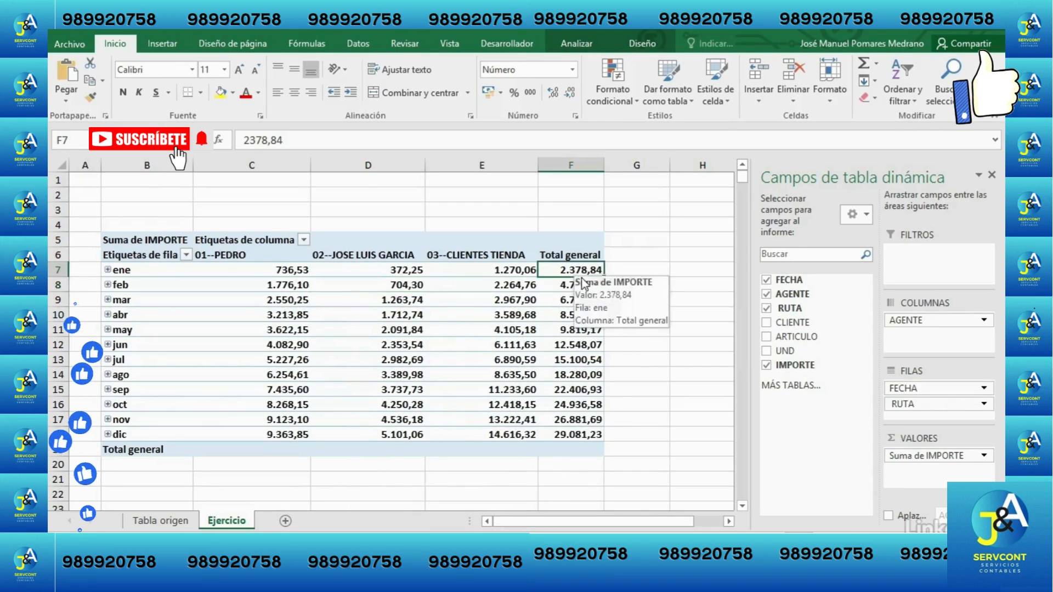
drag(580, 271, 581, 434)
click(576, 269)
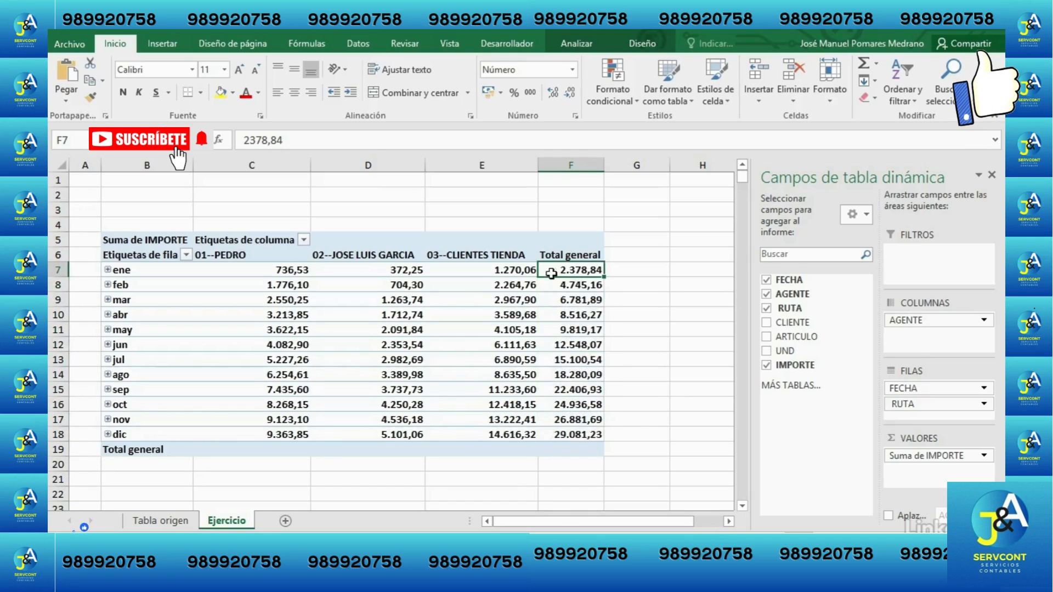
click(581, 285)
click(581, 300)
click(580, 329)
click(580, 359)
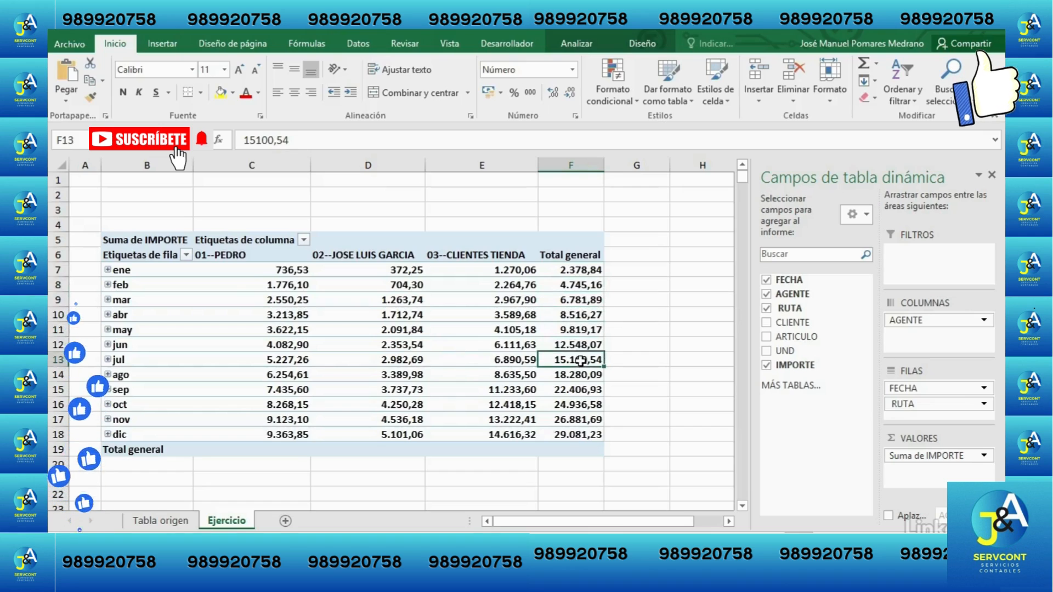
click(129, 269)
click(125, 285)
click(121, 300)
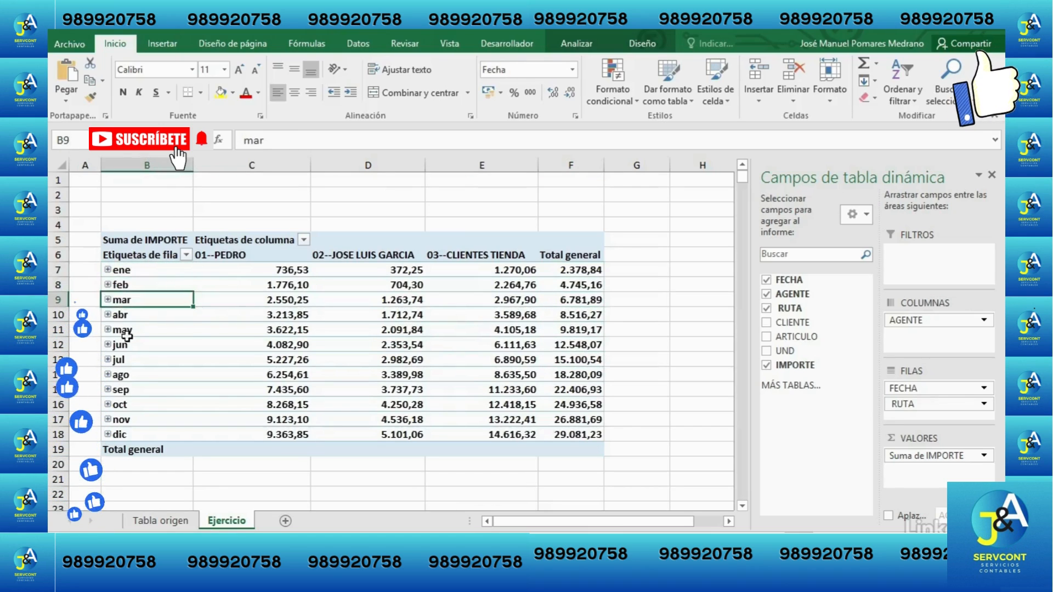
click(118, 330)
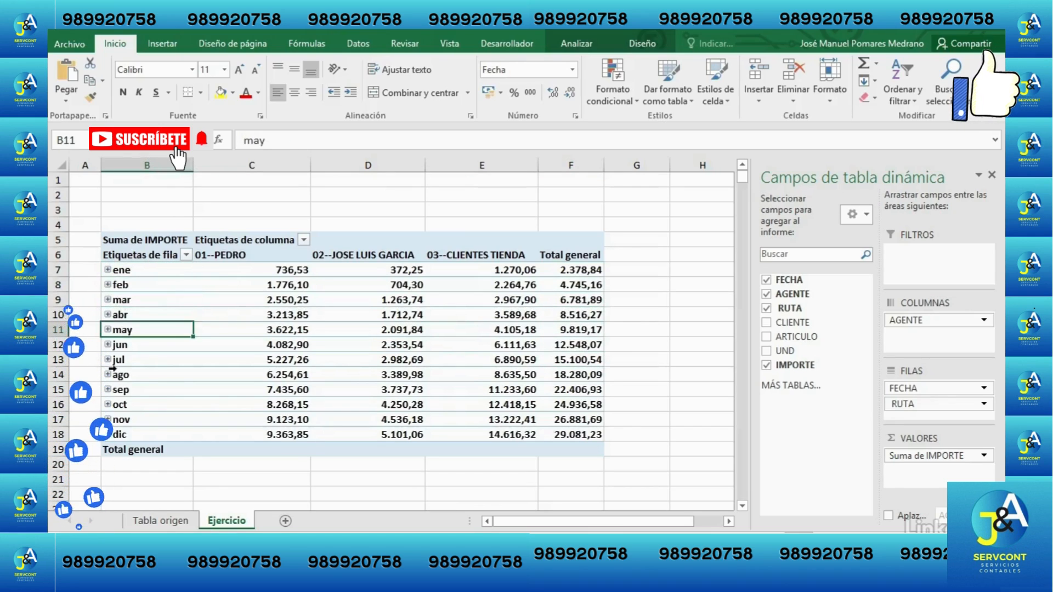
click(132, 346)
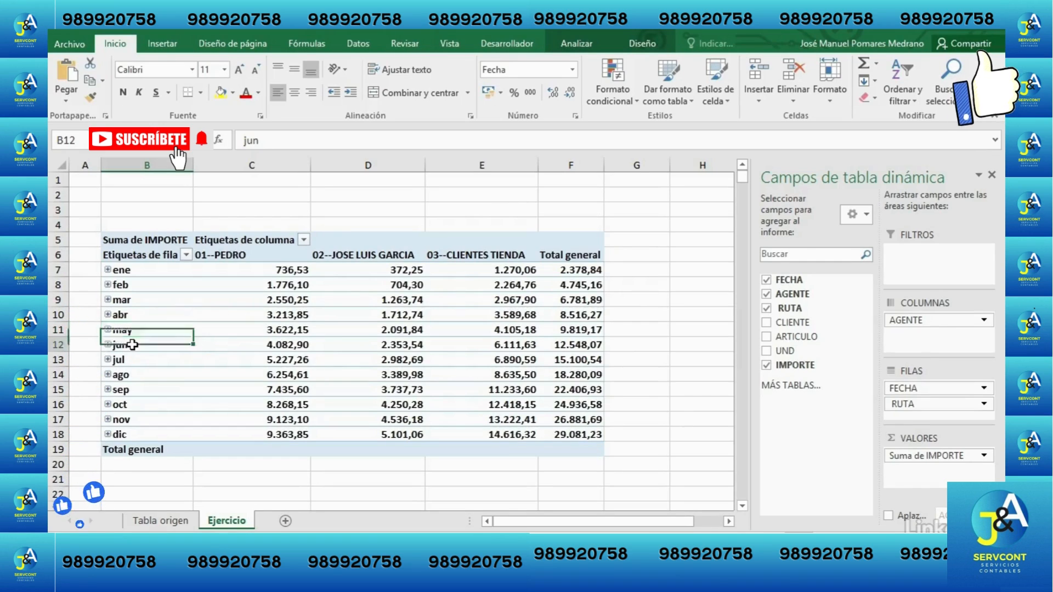
click(582, 347)
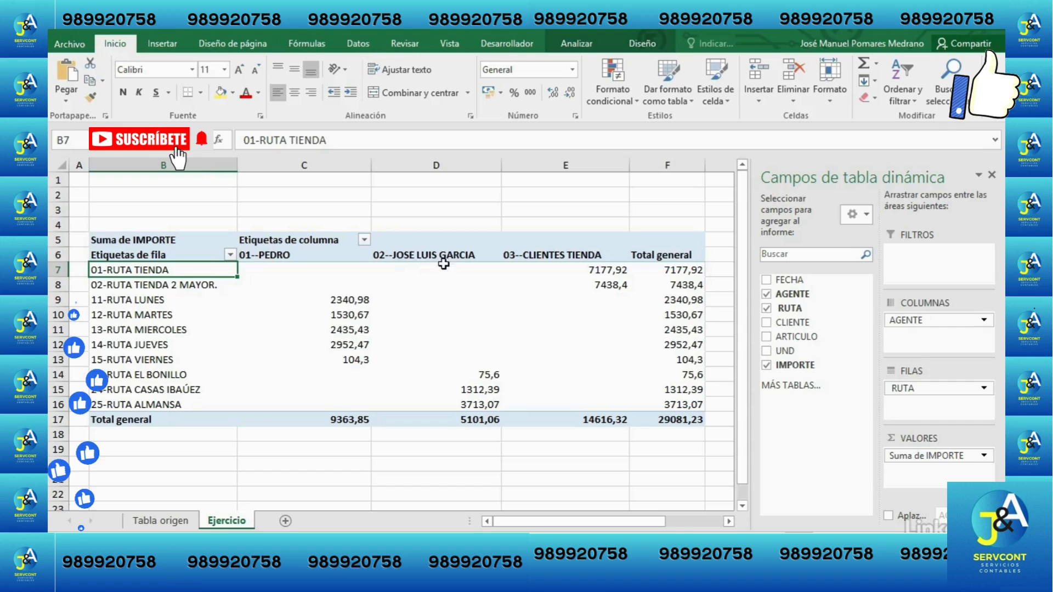
Step: Select the whole pivot table with the Toda la tabla dinámica selection action
click(580, 44)
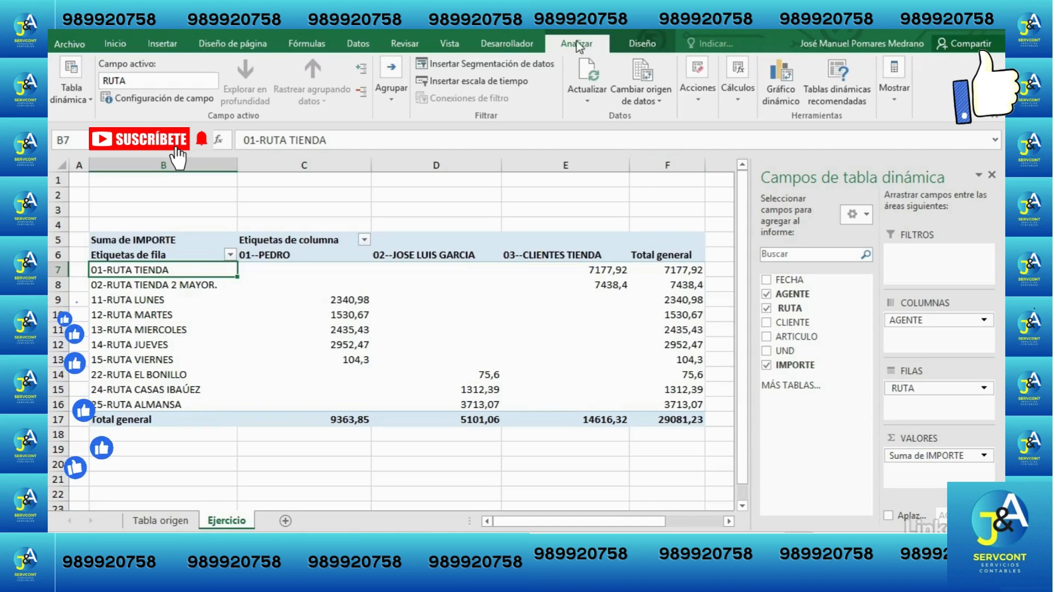
click(699, 104)
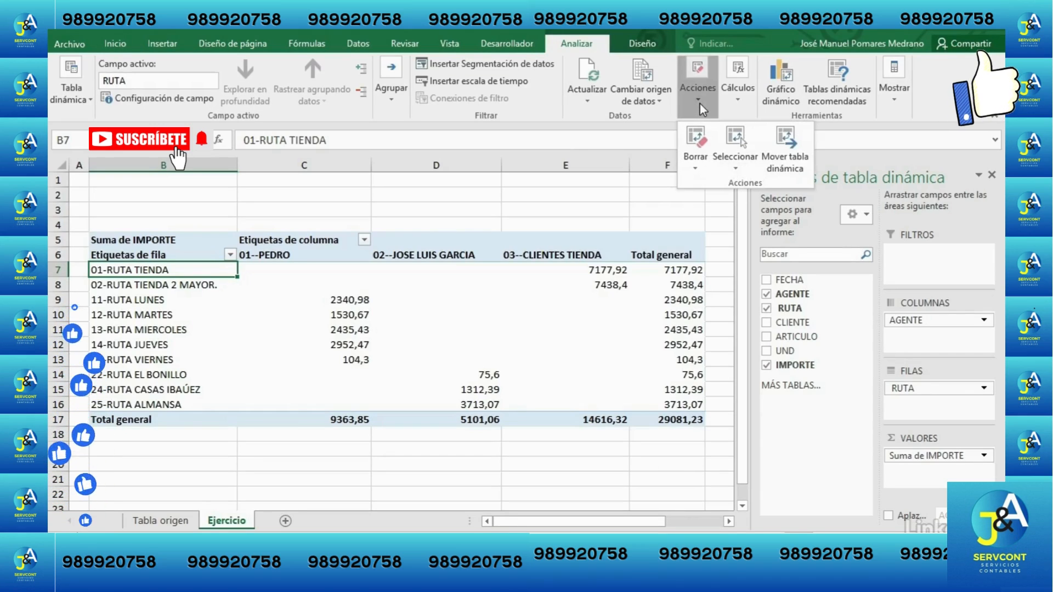
click(606, 114)
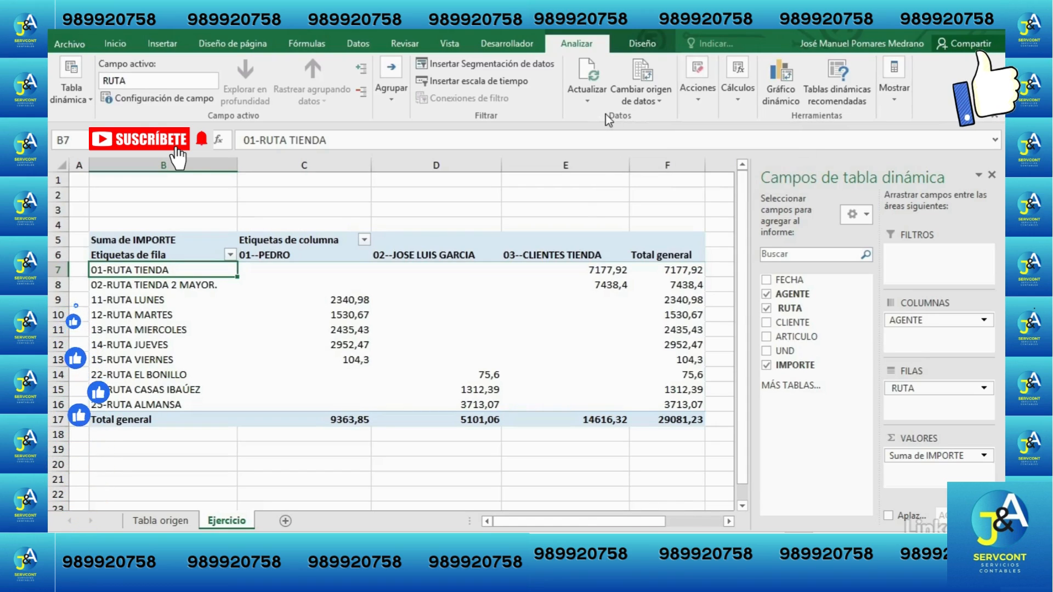
click(702, 96)
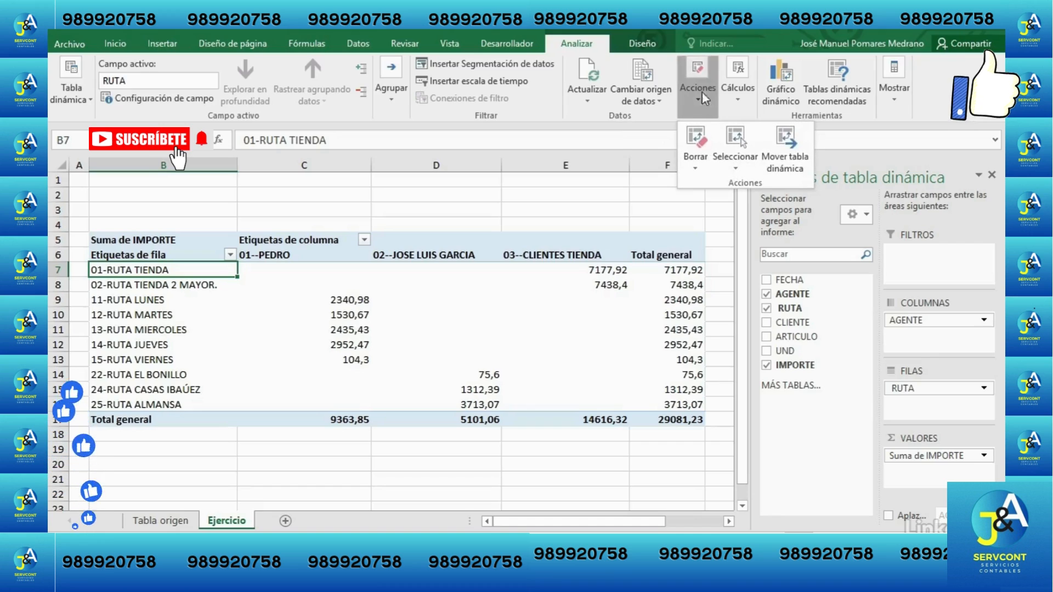
click(734, 164)
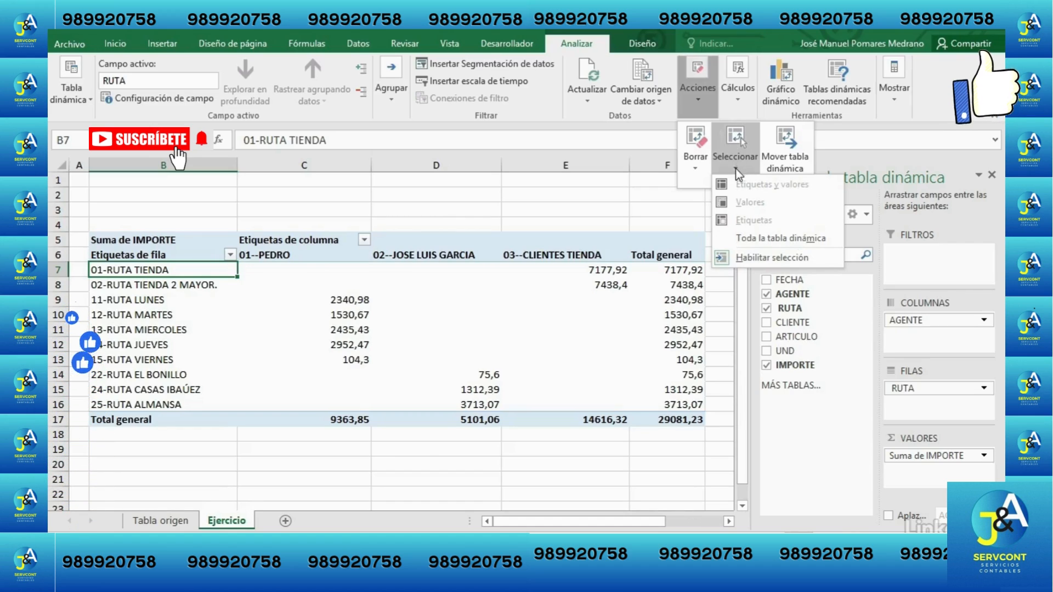
click(757, 239)
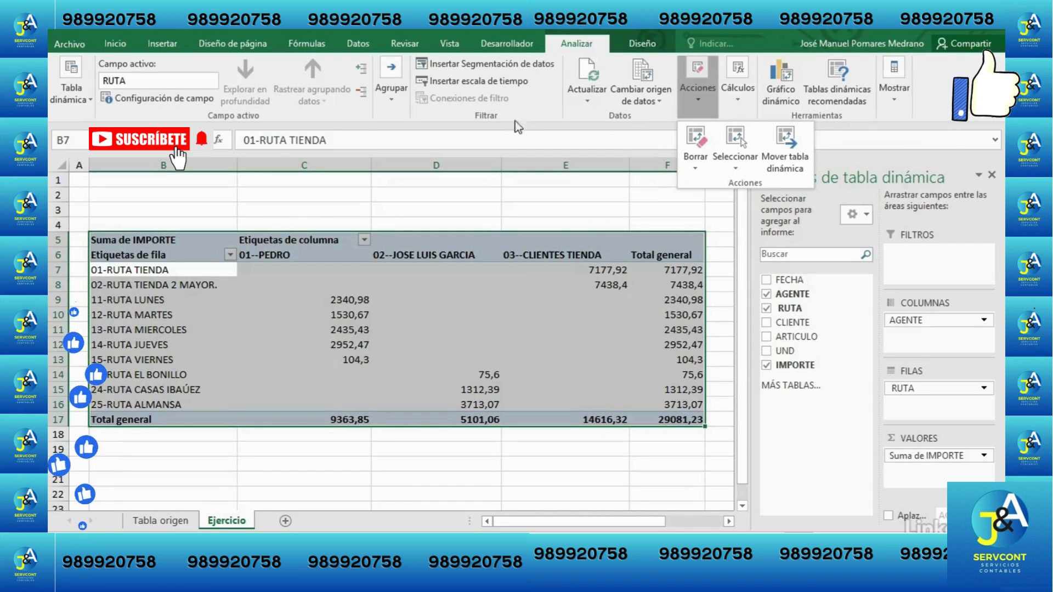
Step: Select all pivot table cells starting from the 02-RUTA TIENDA 2 MAYOR. label, and release the selection again
click(504, 272)
click(198, 288)
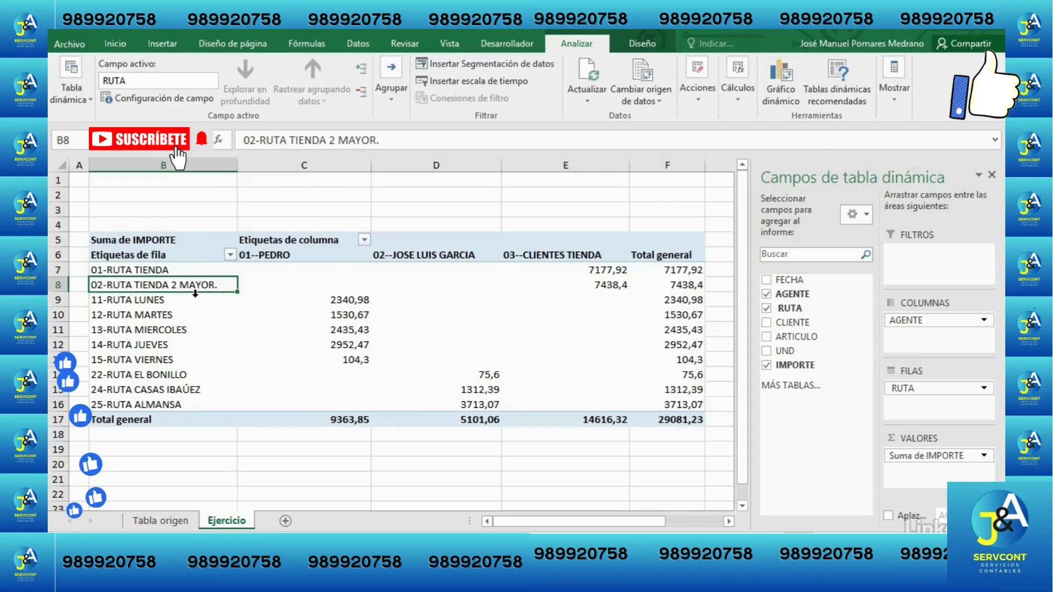
key(ctrl+a)
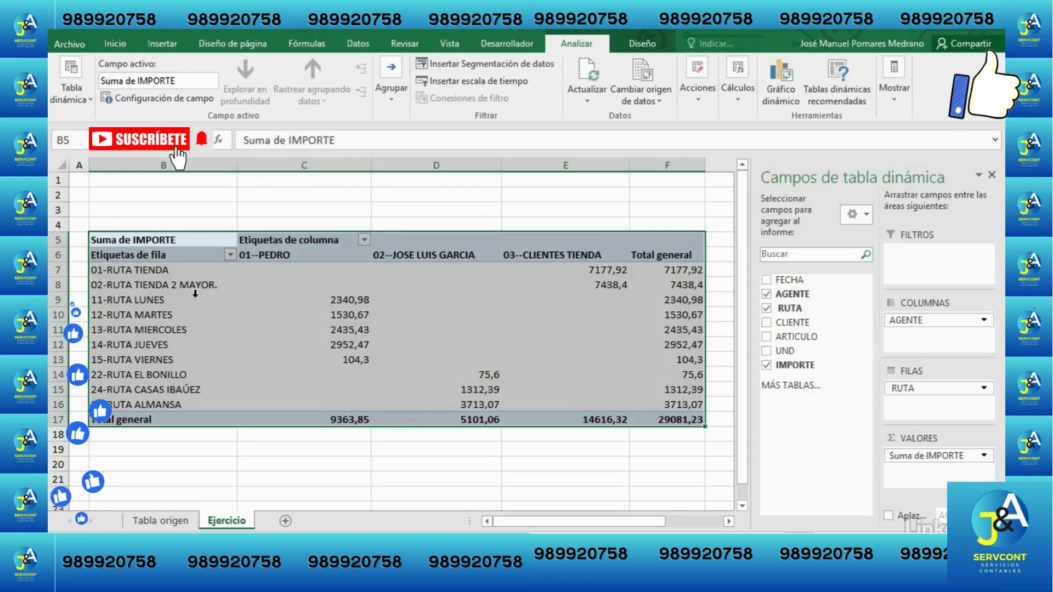
click(316, 287)
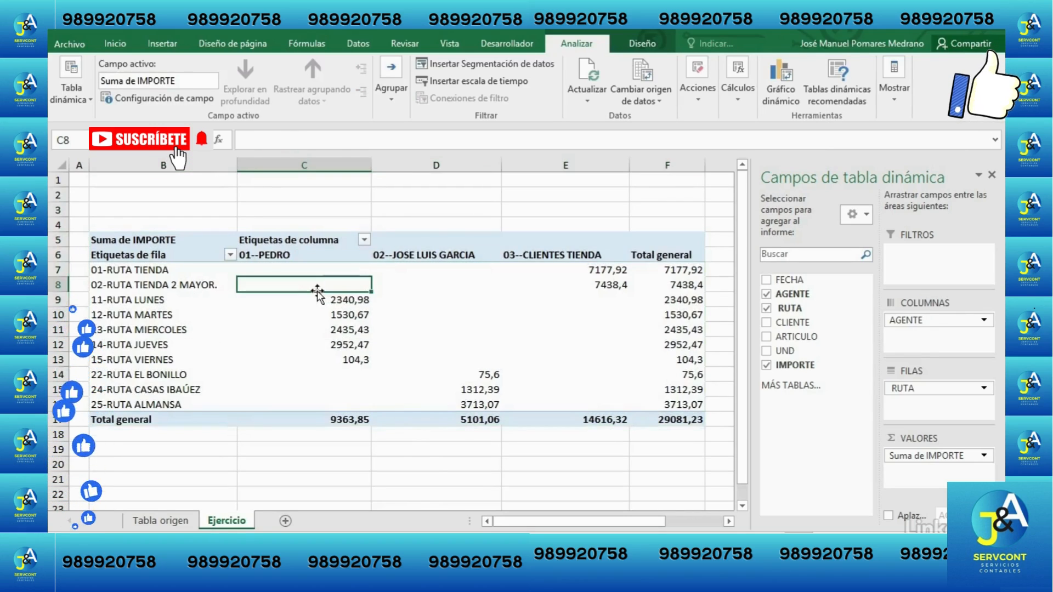
Step: Select the entire pivot table from its corner and empty it with Borrar todo
click(93, 239)
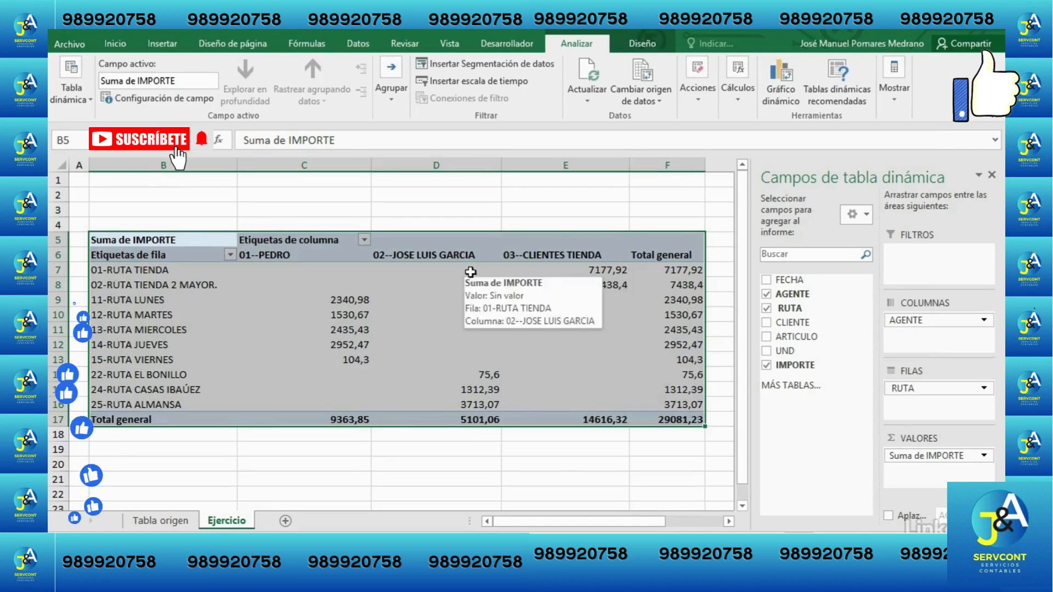
click(701, 99)
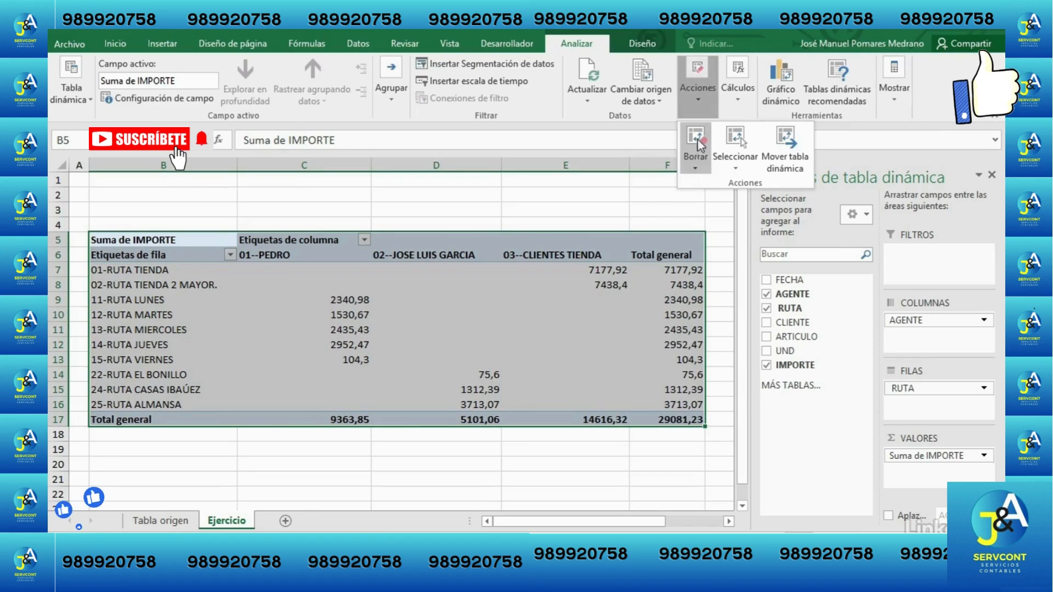
click(696, 161)
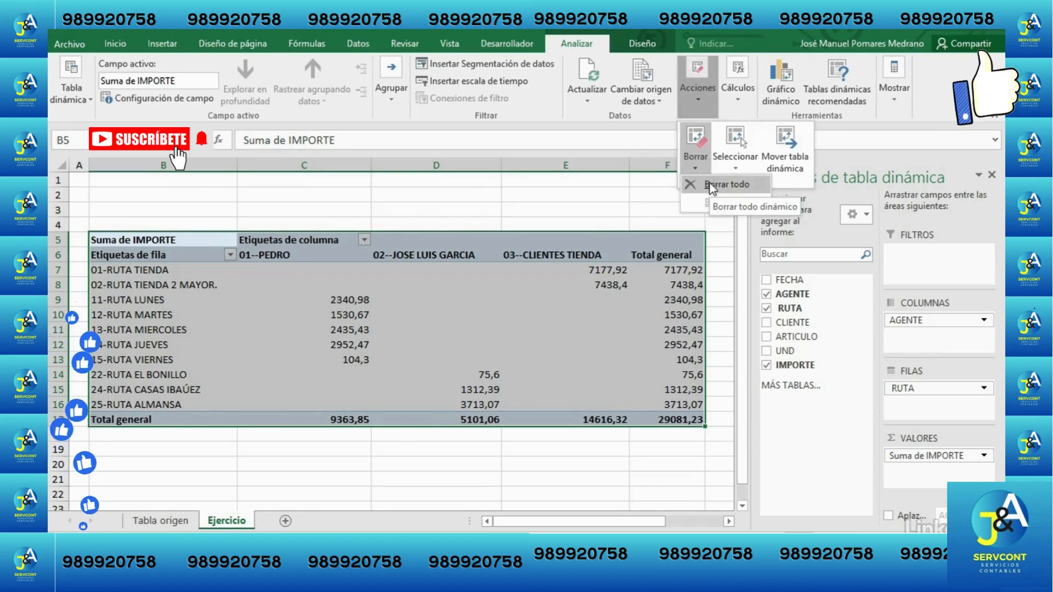
click(709, 183)
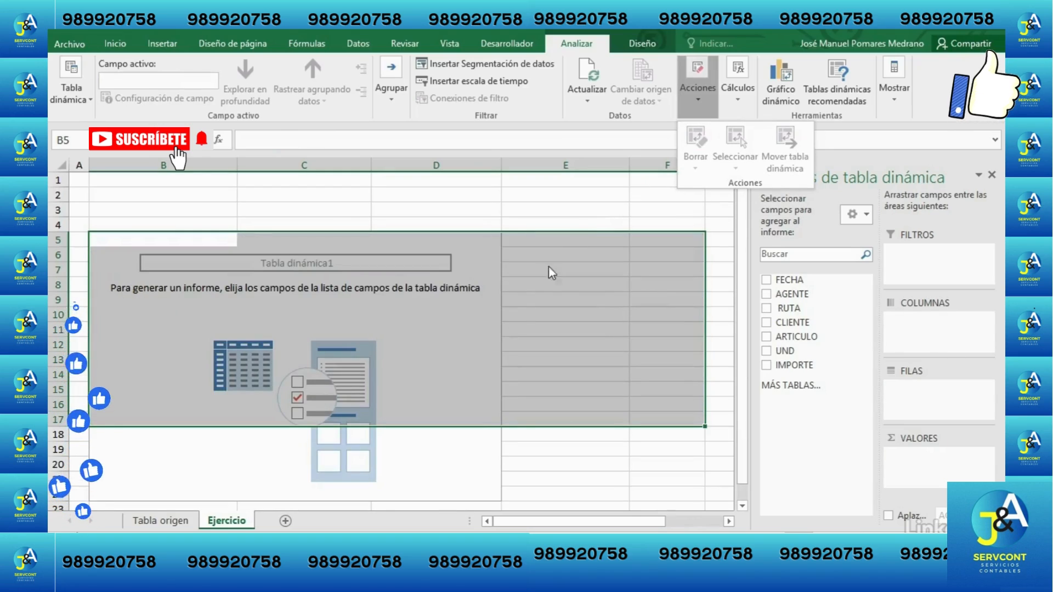
click(567, 298)
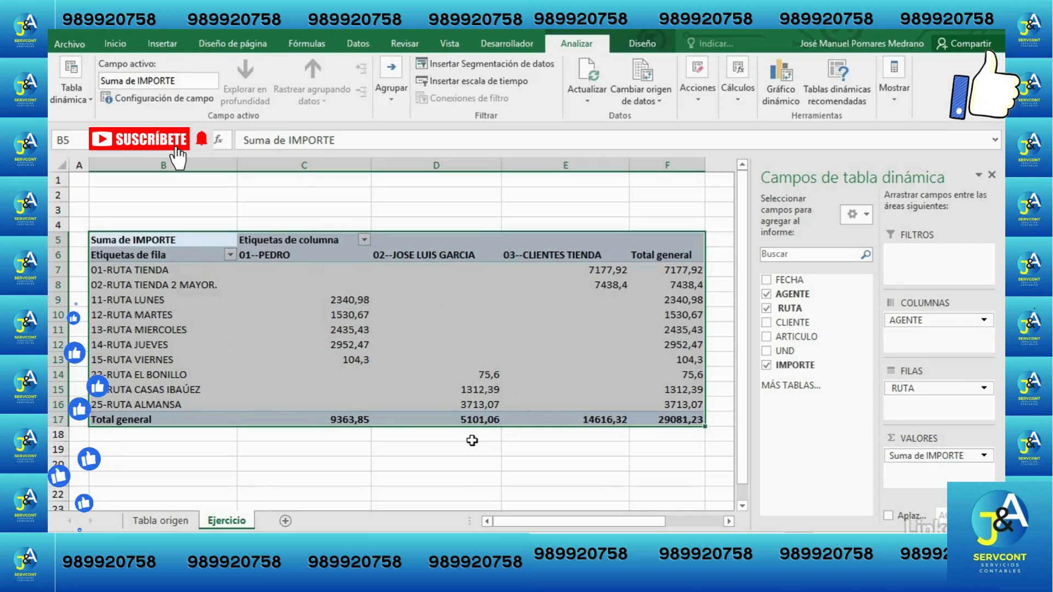
Step: Delete the fully selected pivot table from the Ejercicio sheet and undo the deletion
key(Delete)
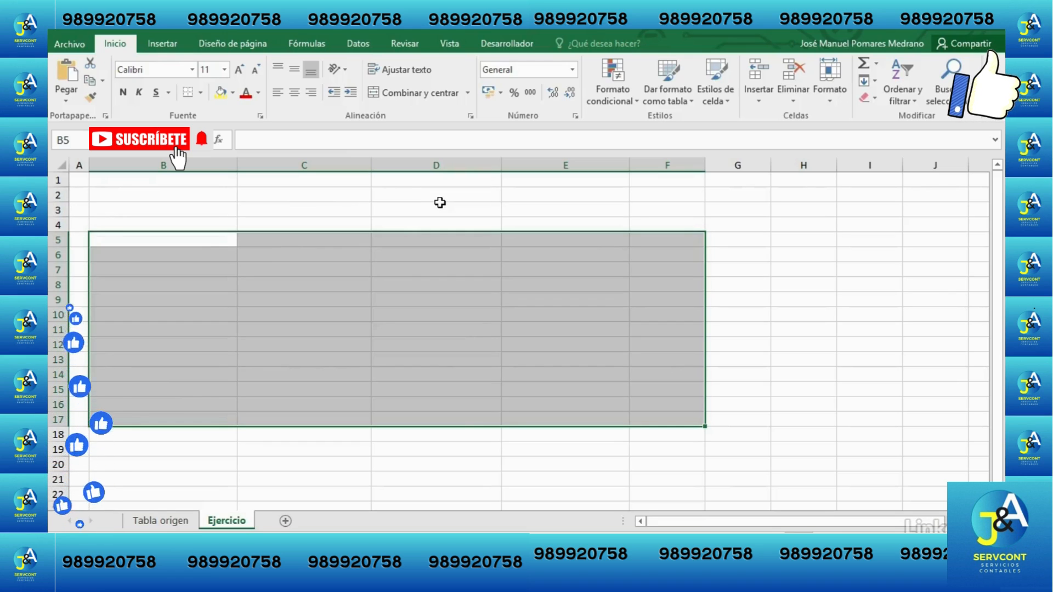
click(97, 30)
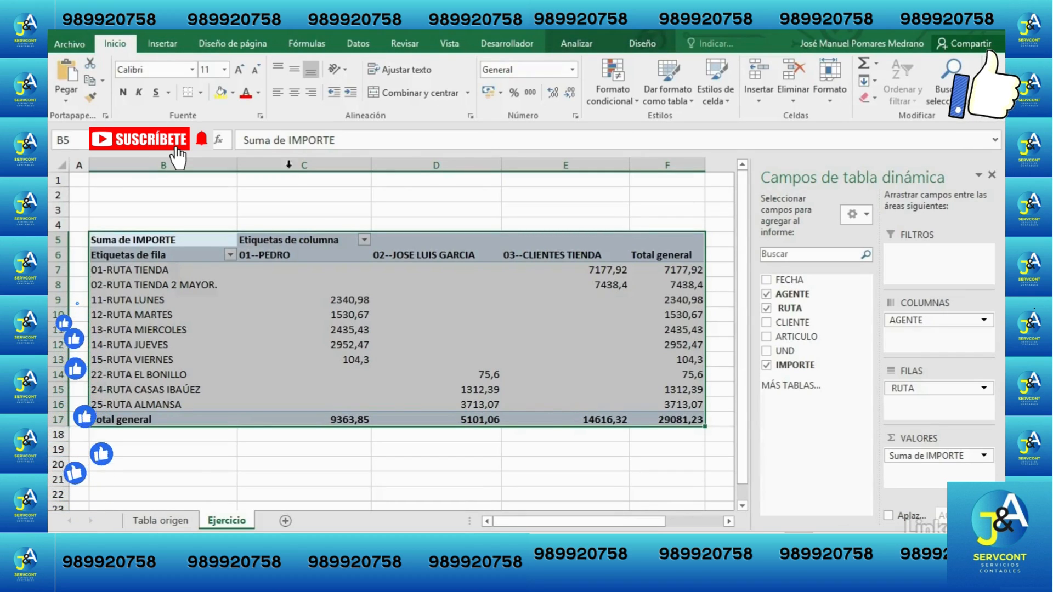
Step: Move the pivot table to cell B33 of the existing Ejercicio sheet and undo the move
click(592, 44)
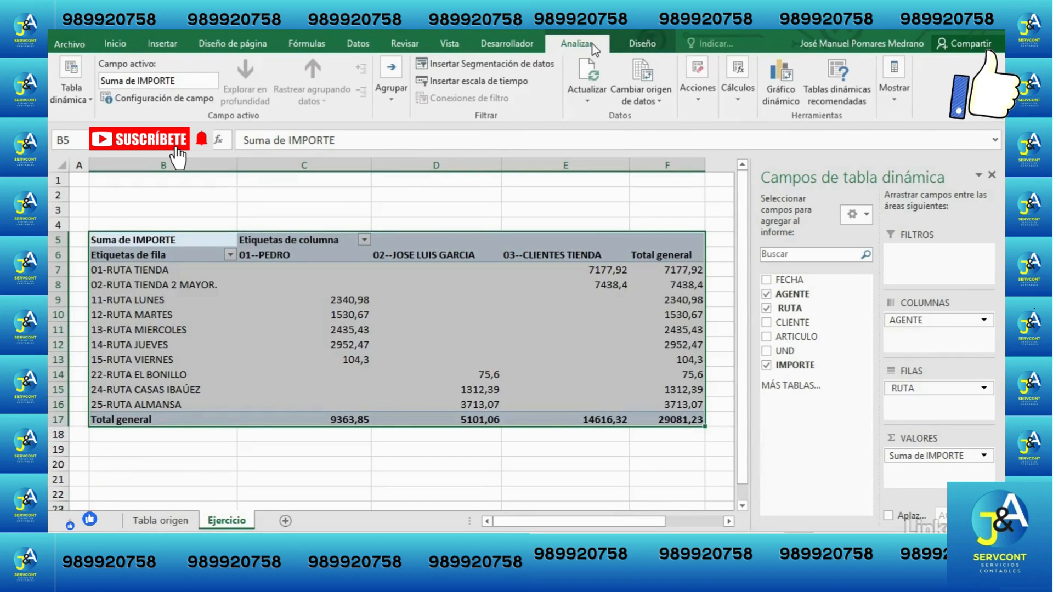
click(702, 96)
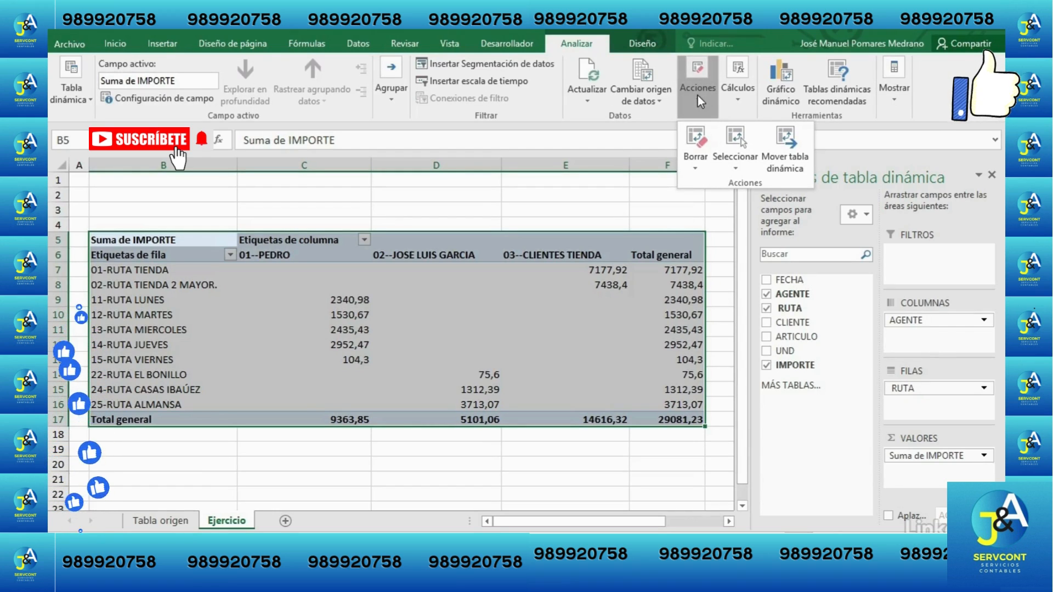
click(793, 143)
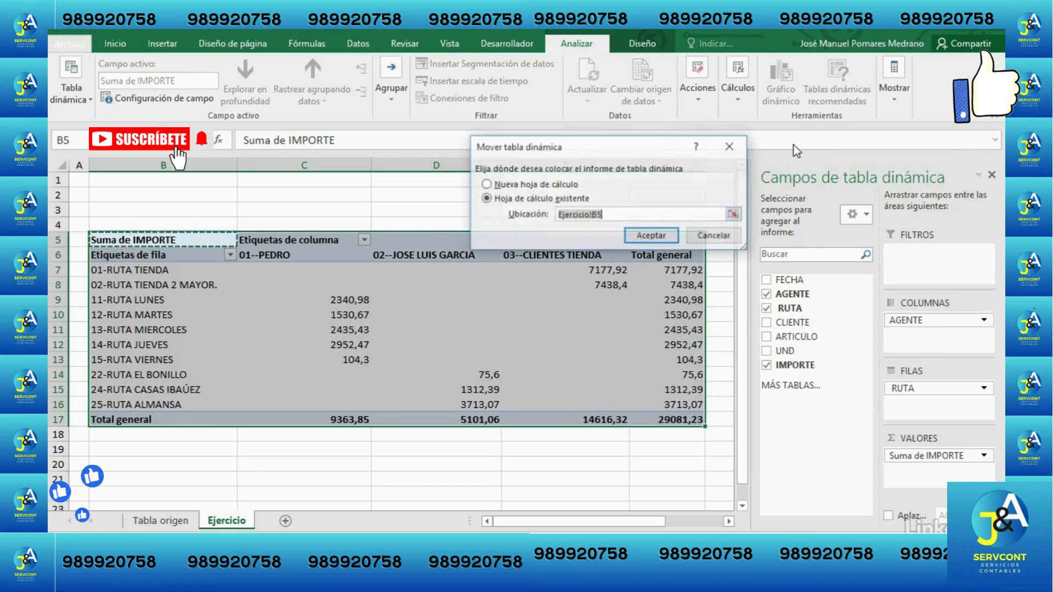
click(735, 214)
scroll(396, 303, down, 7)
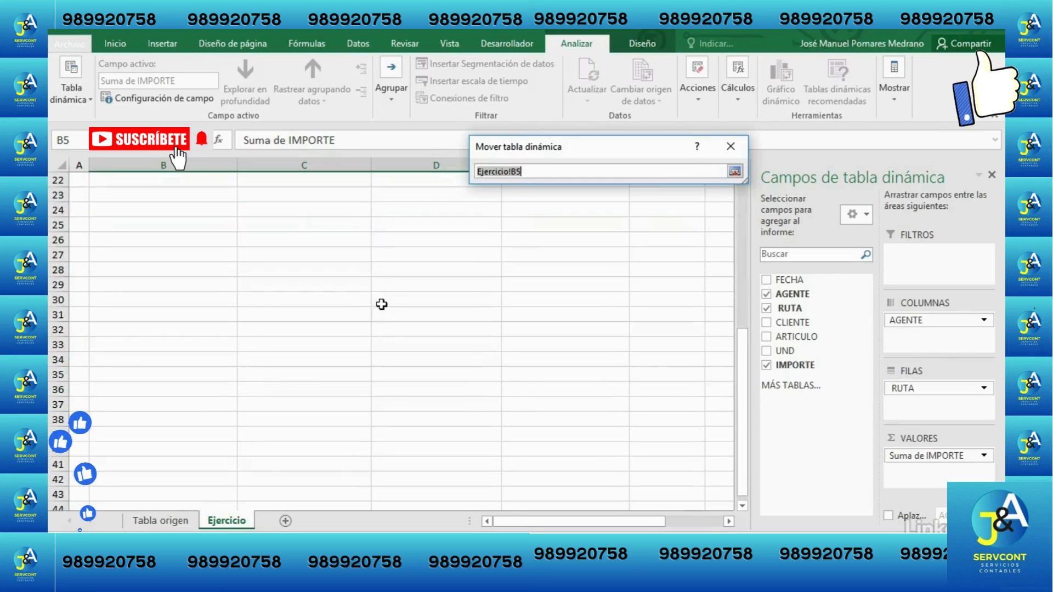
click(107, 346)
key(Return)
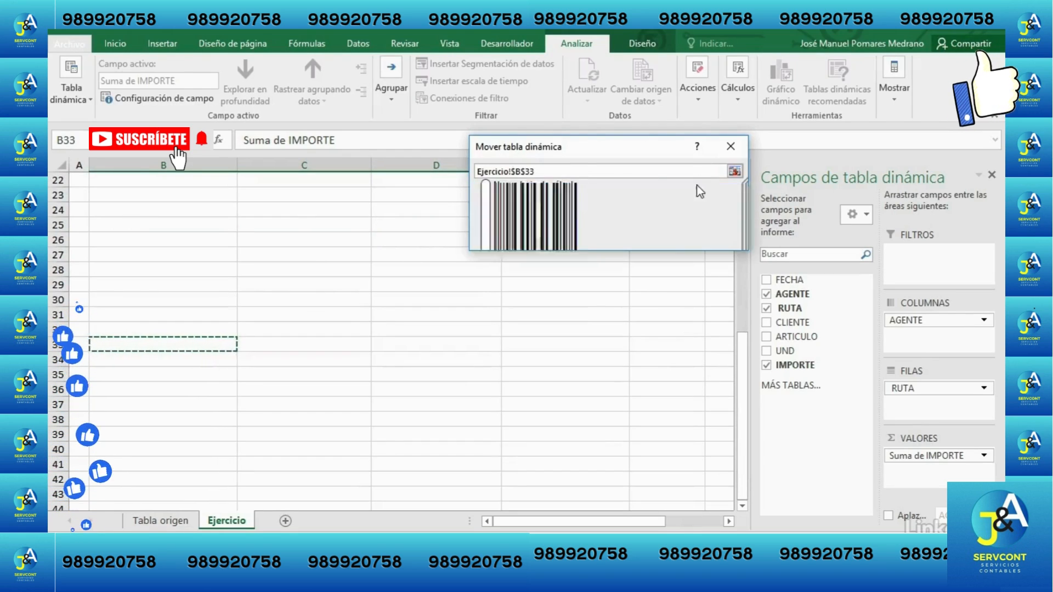
click(631, 236)
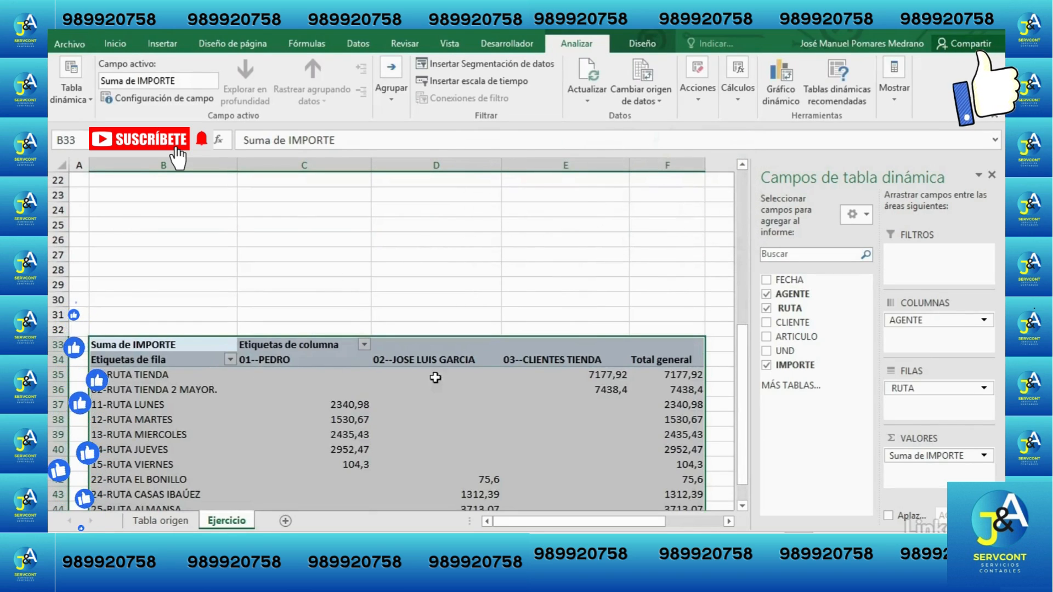
click(97, 33)
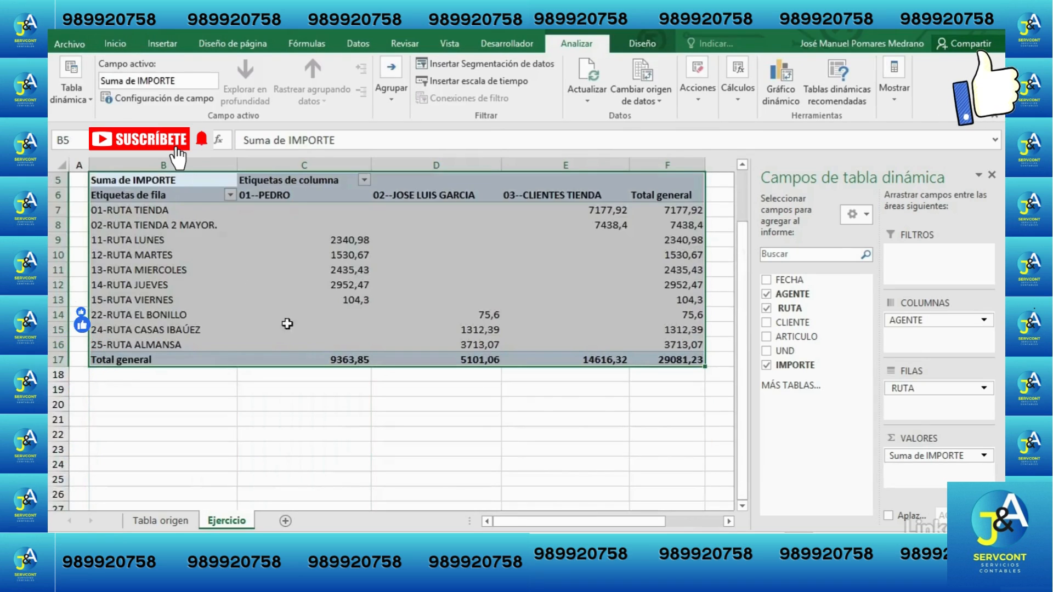
scroll(282, 326, up, 2)
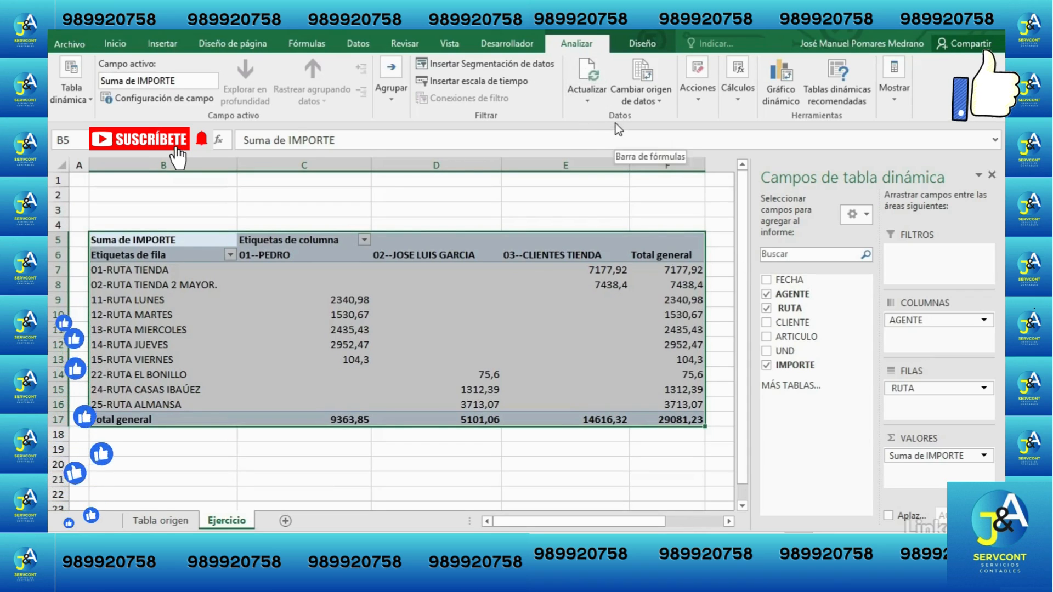
Step: Set the IMPORTE of the first record on the Tabla origen sheet, cell H3, to 90000000
mouse_move(565, 269)
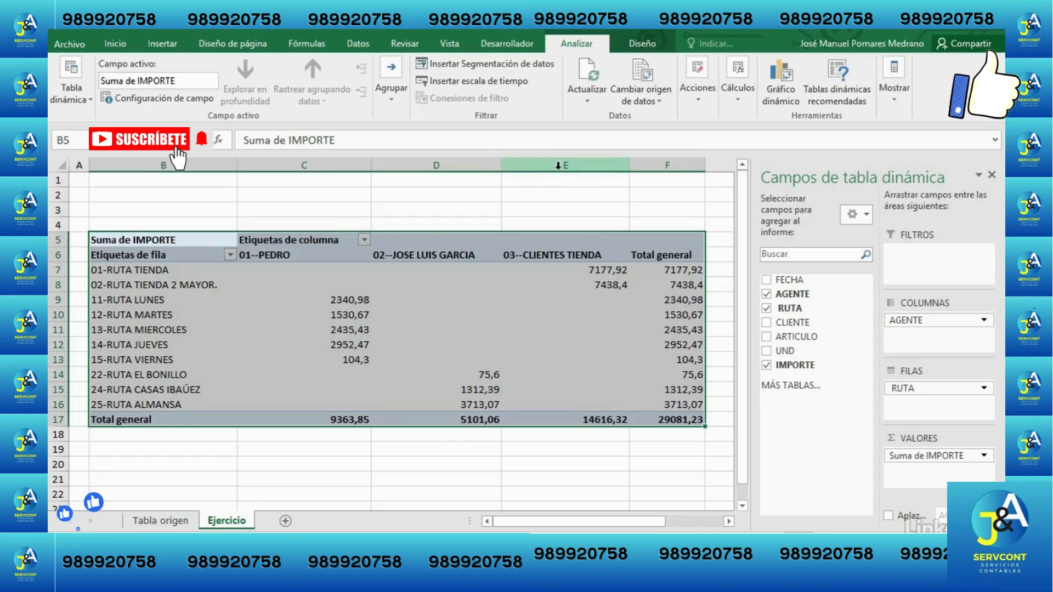
click(151, 523)
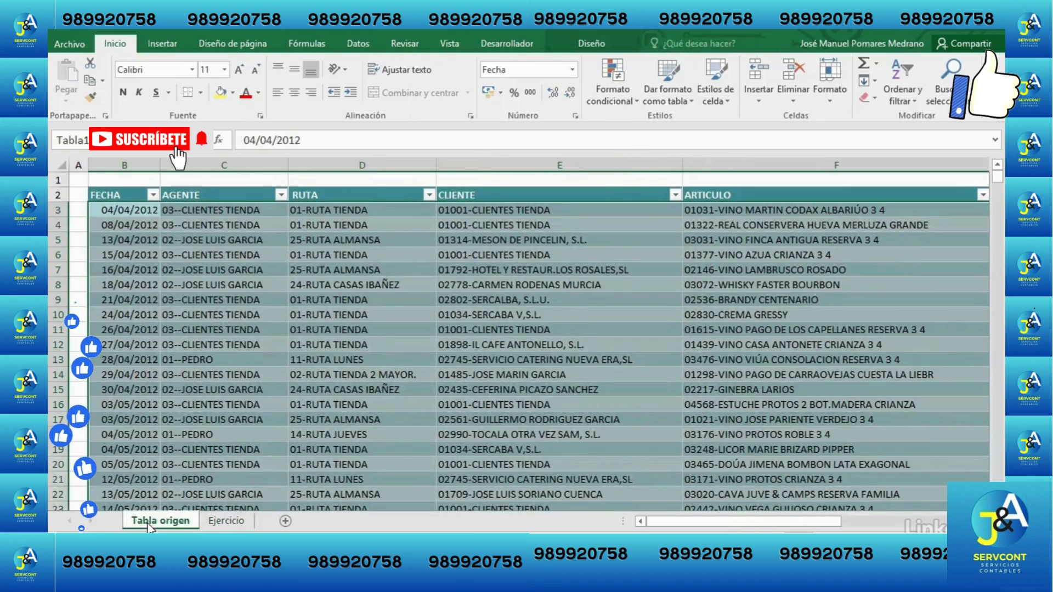
drag(893, 528, 952, 527)
click(863, 209)
text(90000000)
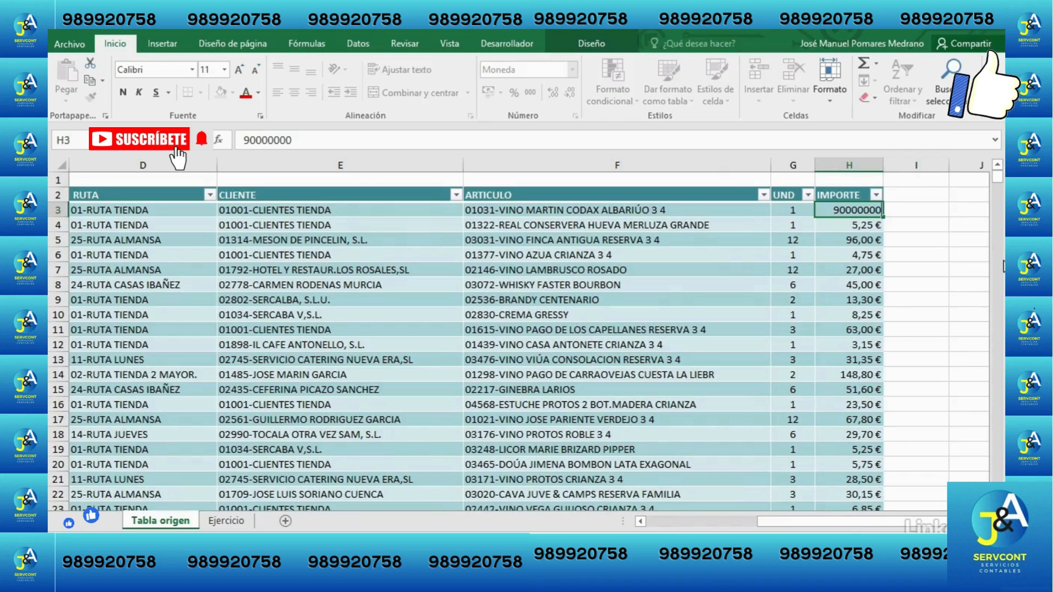
key(Return)
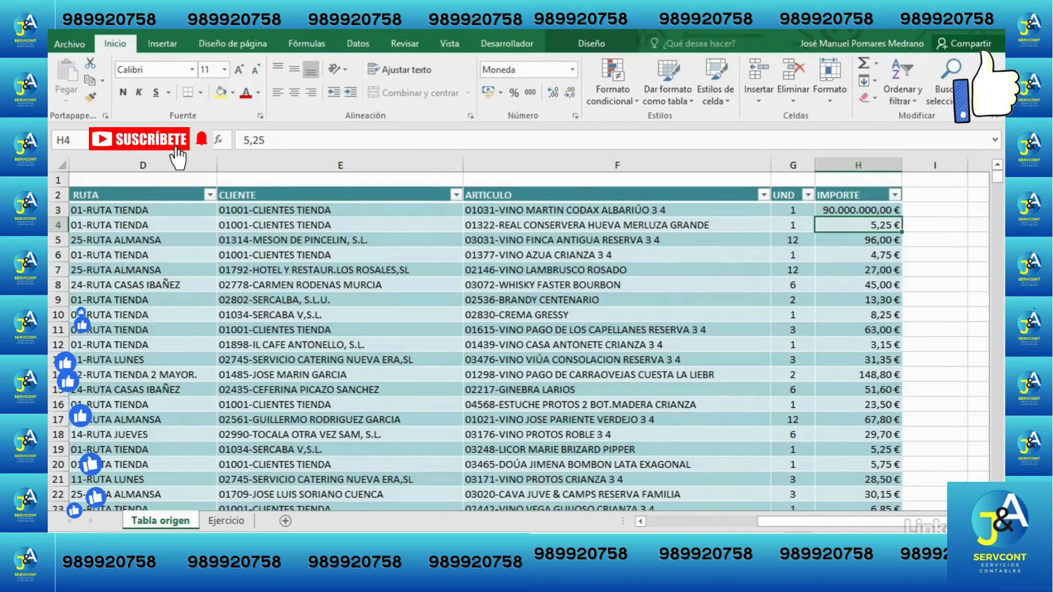
Step: Refresh the pivot table on the Ejercicio sheet with the changed source data, then refresh it again from cell C7
click(227, 521)
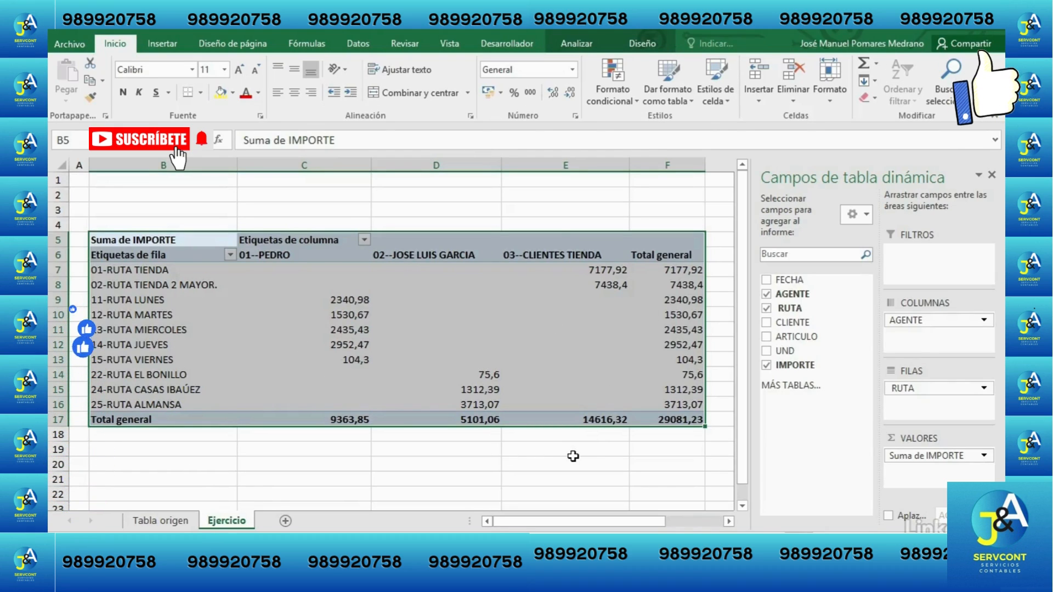
click(578, 45)
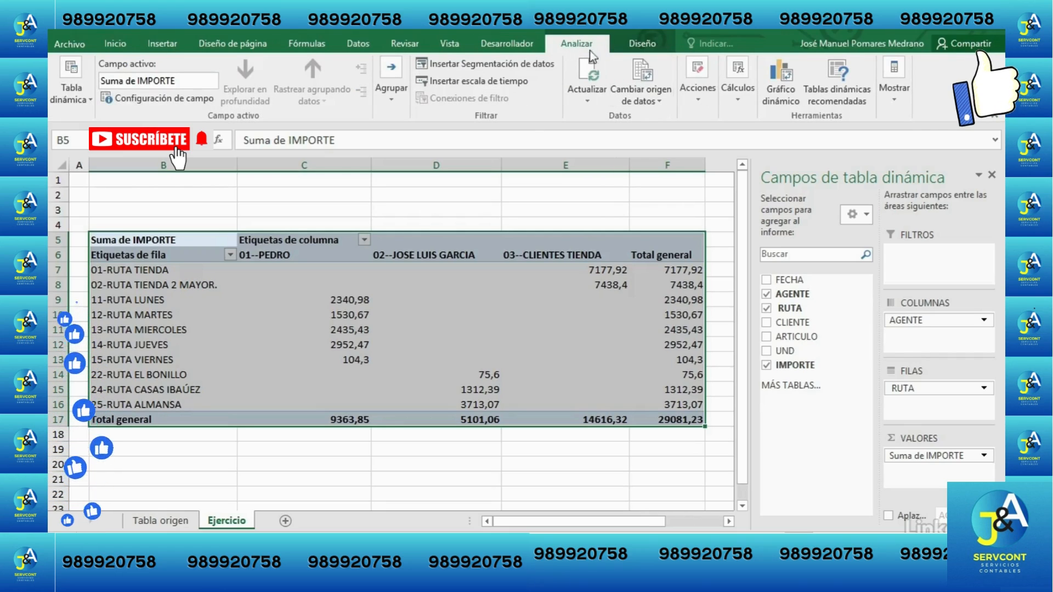
click(592, 67)
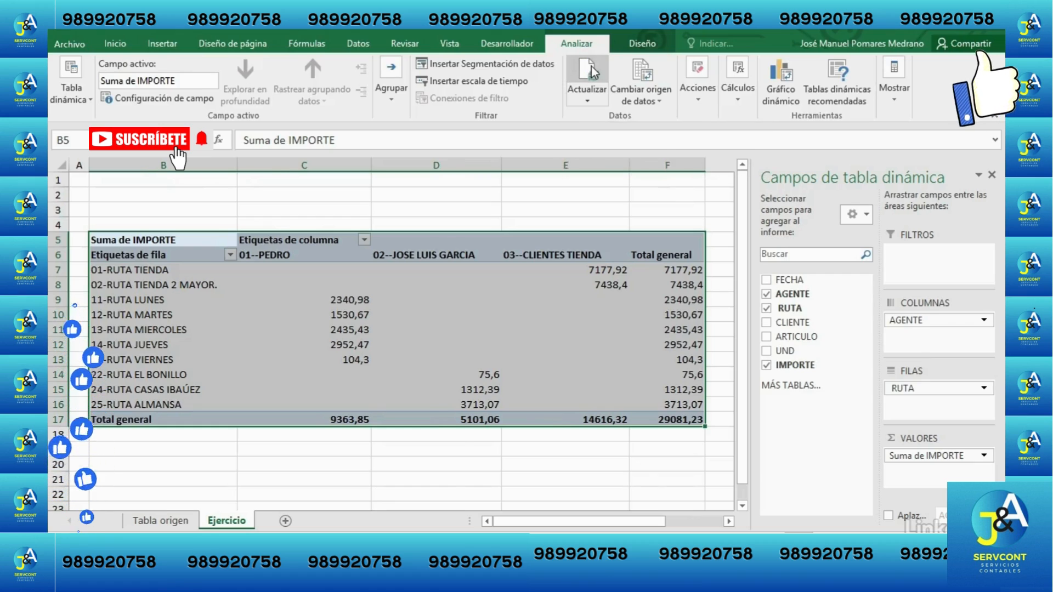
click(518, 276)
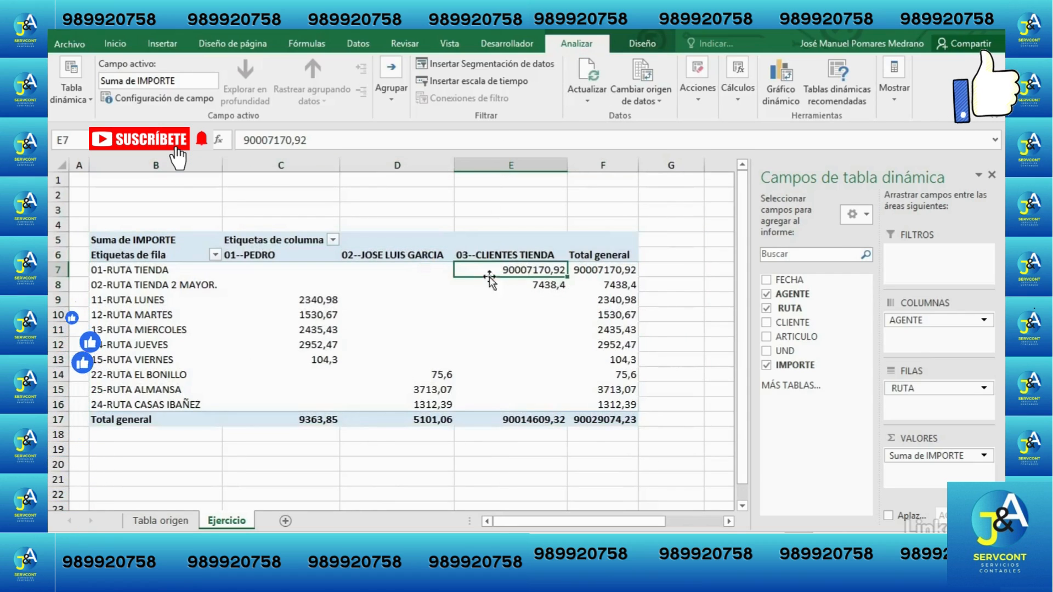
click(606, 273)
mouse_move(615, 330)
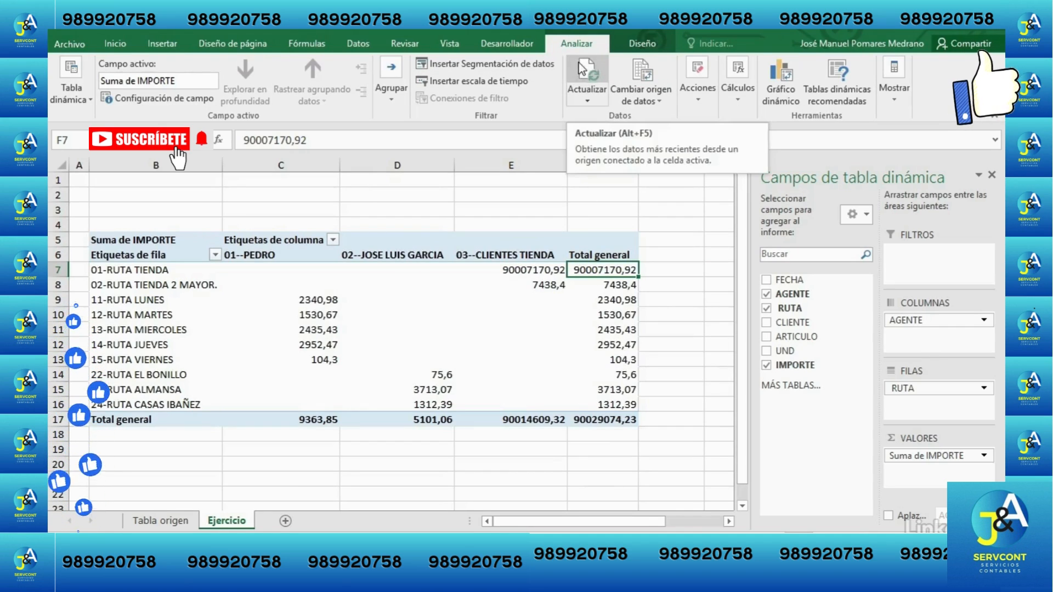
right_click(327, 272)
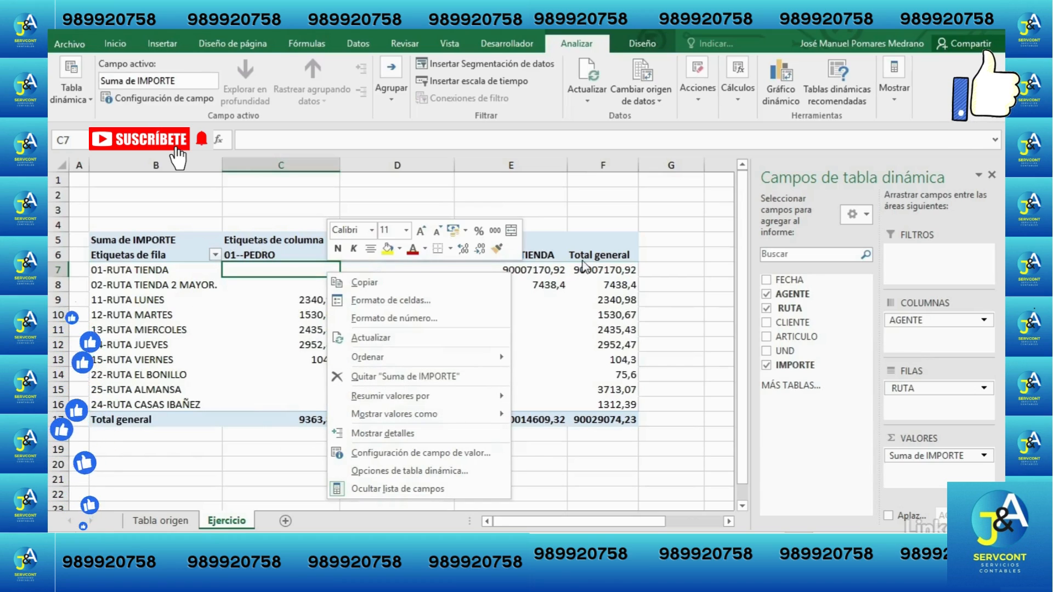
click(439, 339)
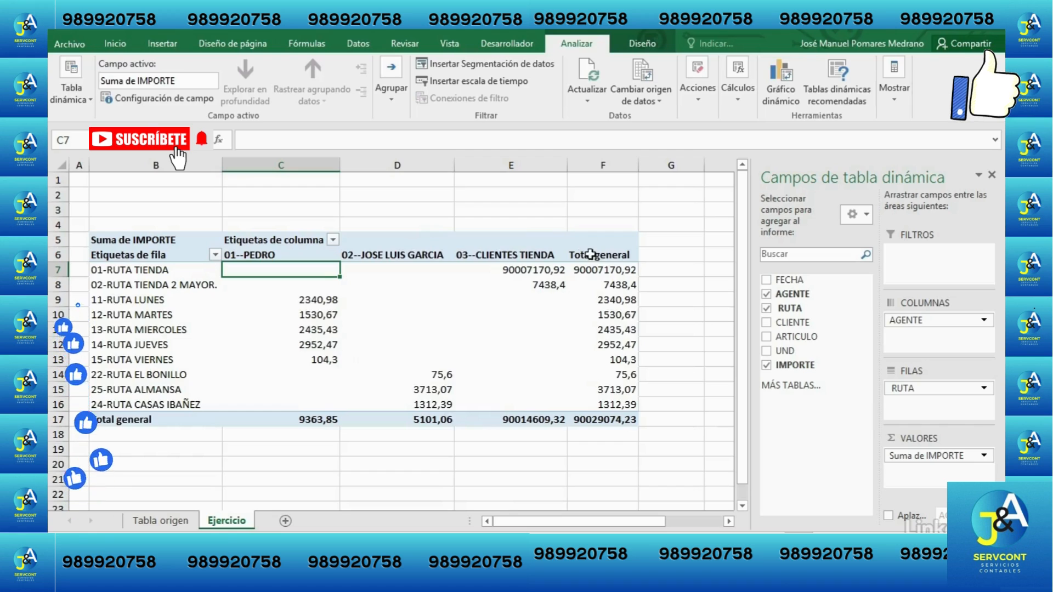
Step: Change the pivot table's data source to the range Tabla1[[AGENTE]:[IMPORTE]], leaving out the FECHA column
click(646, 103)
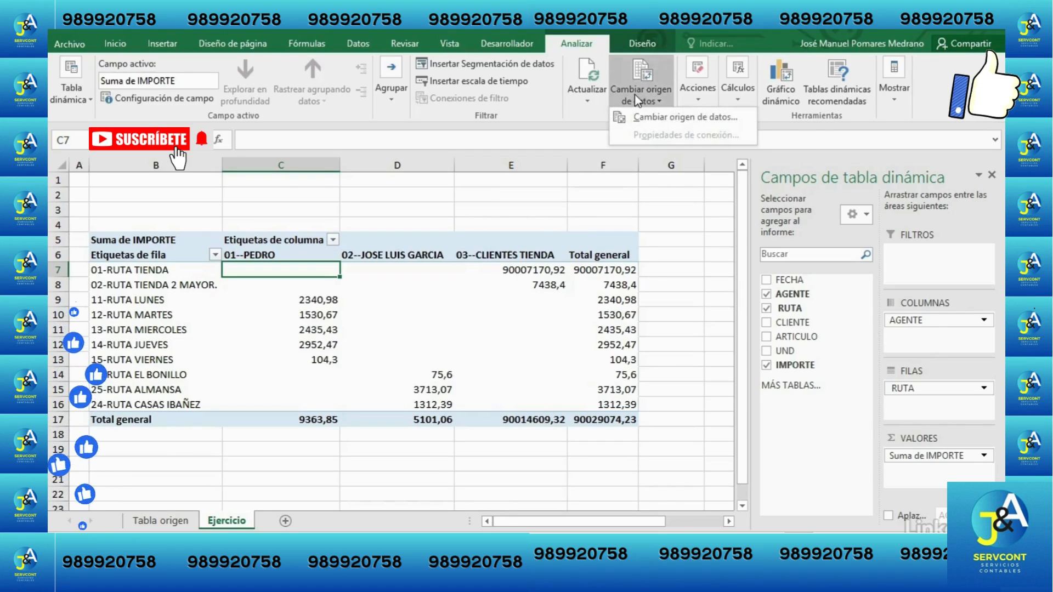
click(656, 117)
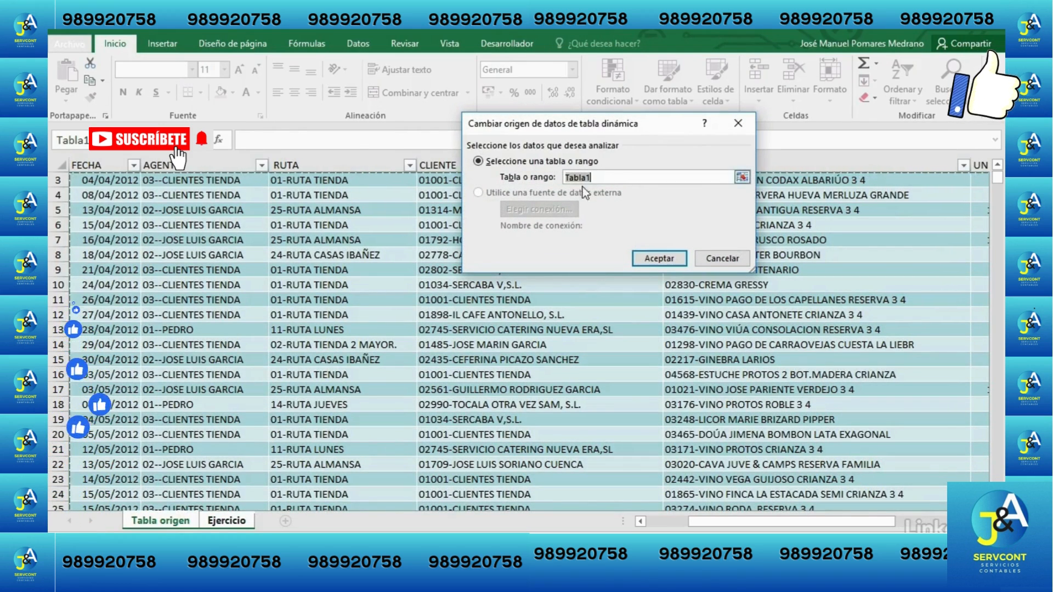
click(742, 177)
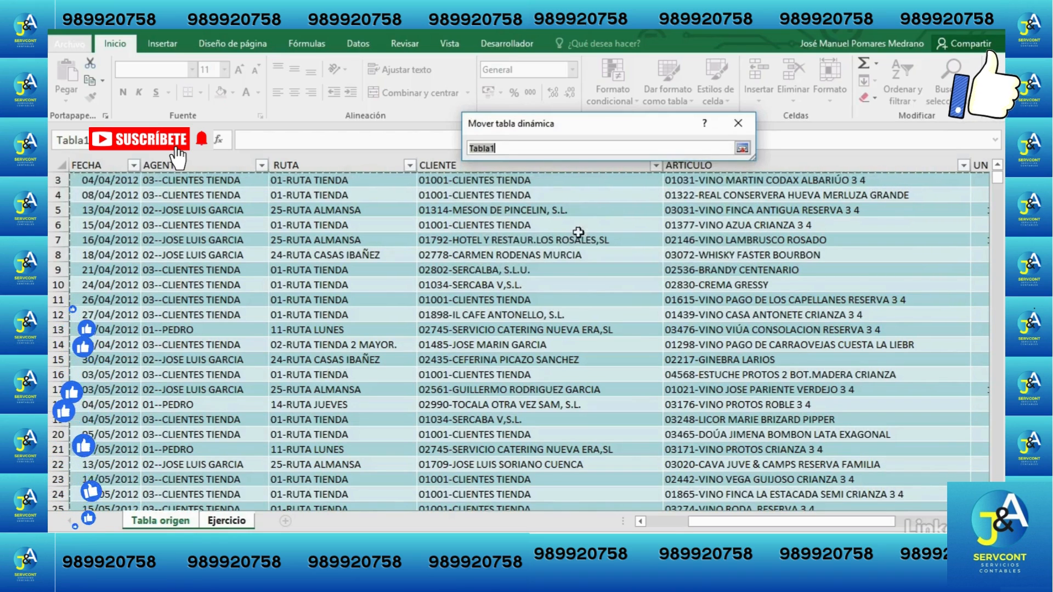
drag(998, 179, 997, 172)
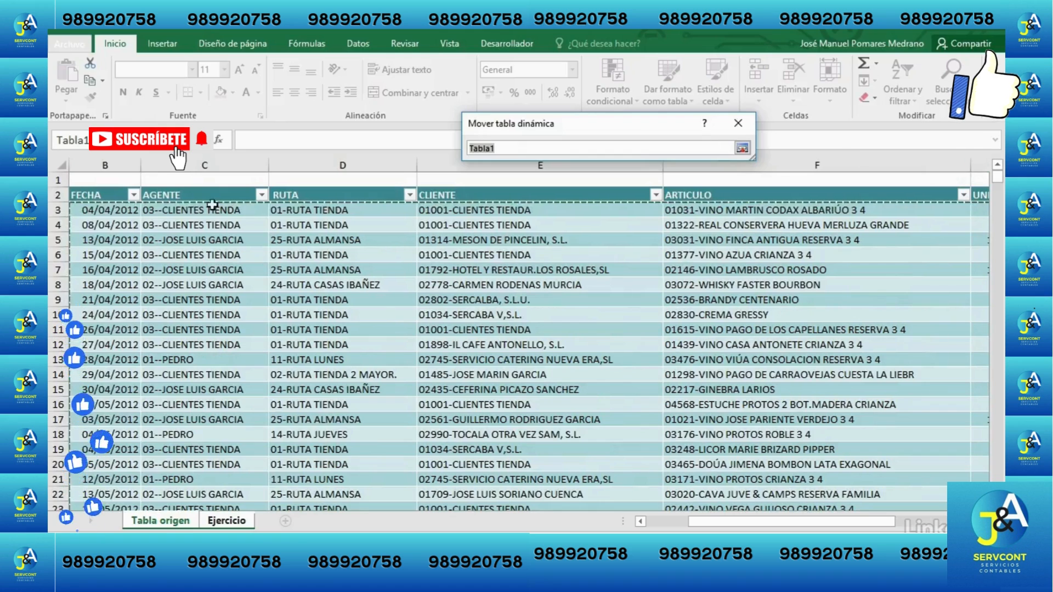
click(256, 190)
drag(256, 190, 965, 207)
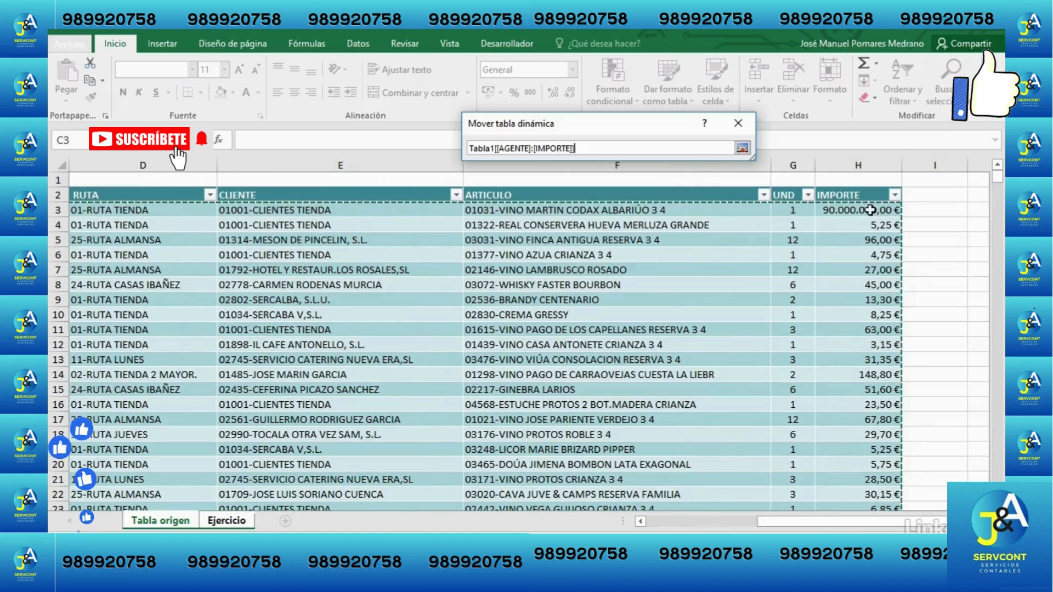
drag(823, 521, 671, 519)
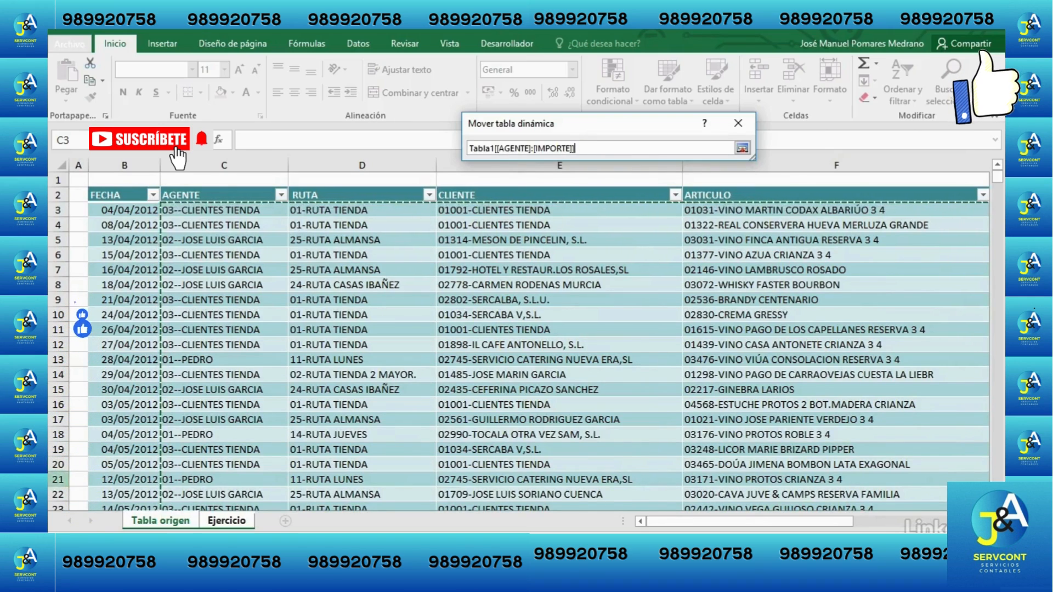
click(742, 148)
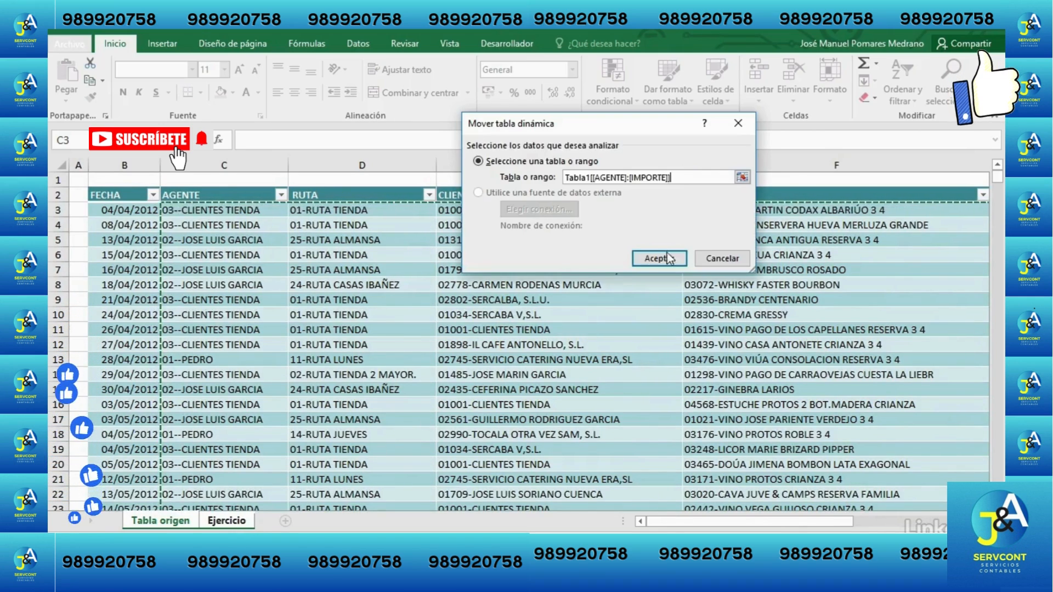
click(680, 262)
click(528, 275)
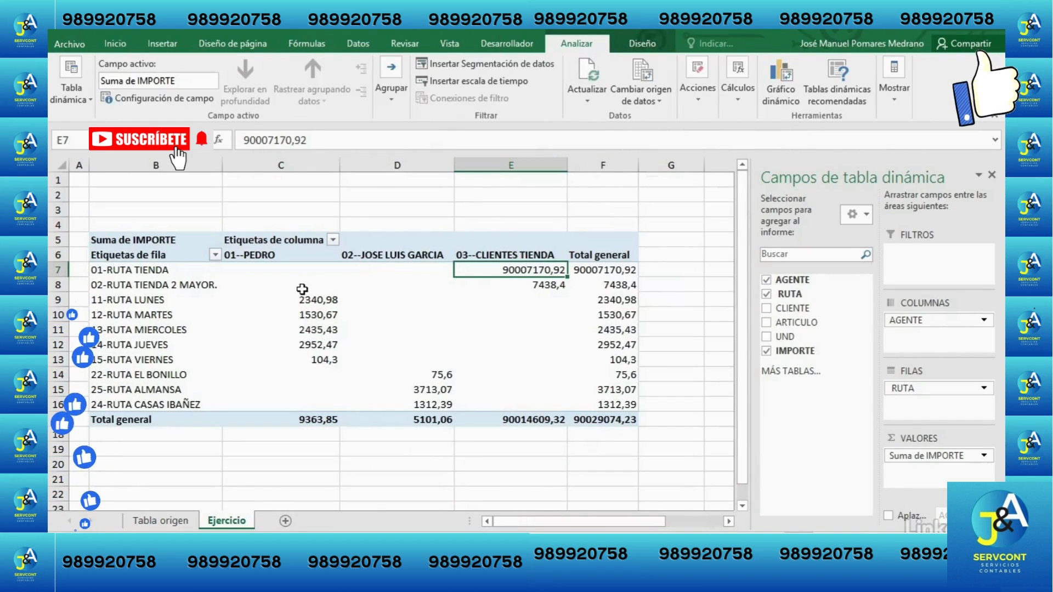
Step: Examine the IMPORTE sums by agent and route in the pivot table and the source records on the Tabla origen sheet
click(318, 317)
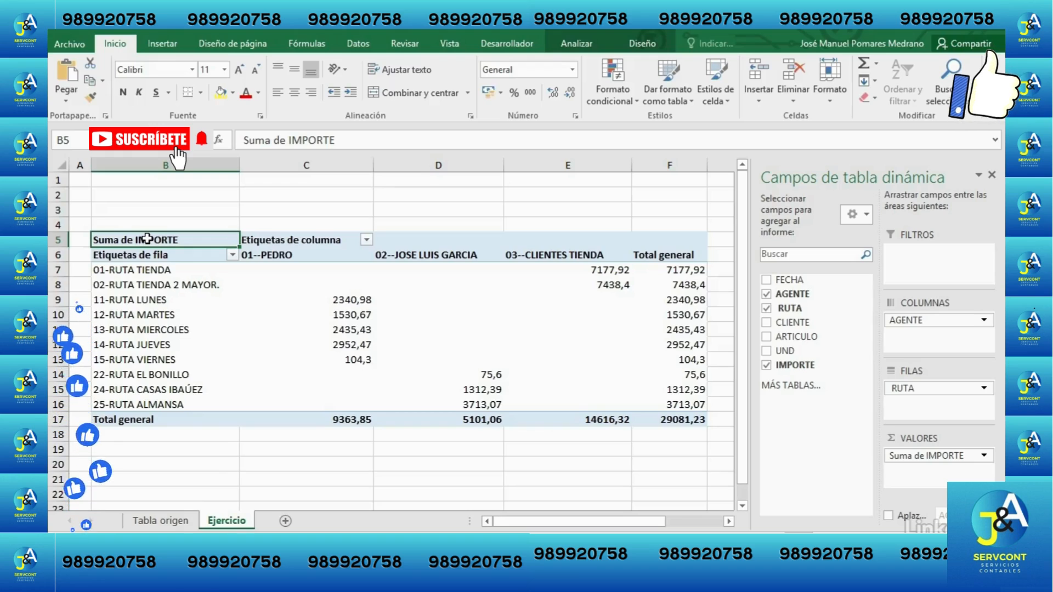
click(348, 299)
click(351, 330)
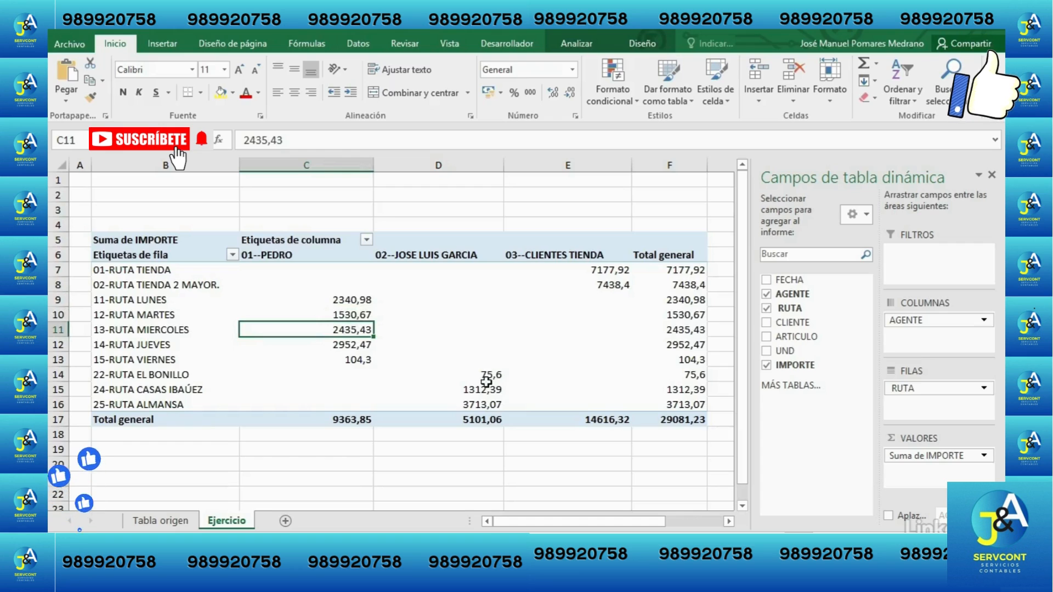
drag(487, 390, 487, 376)
click(601, 286)
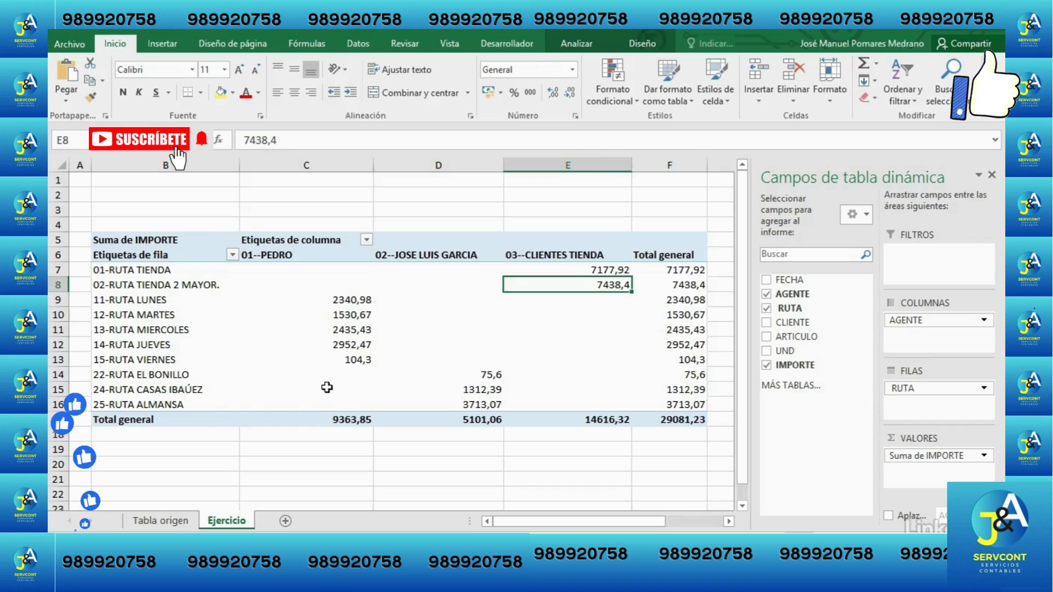
click(144, 522)
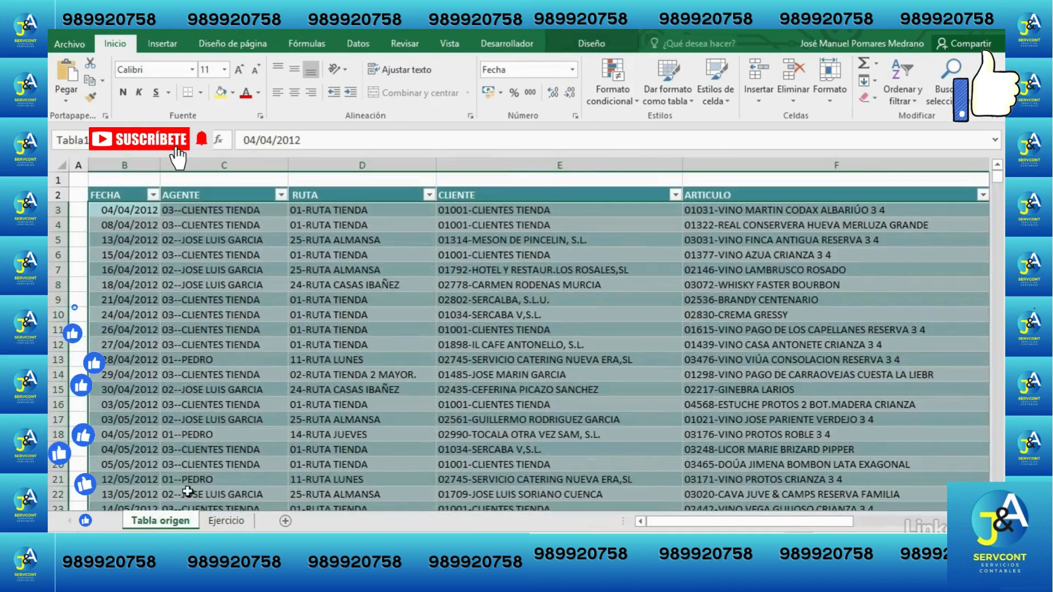
click(231, 522)
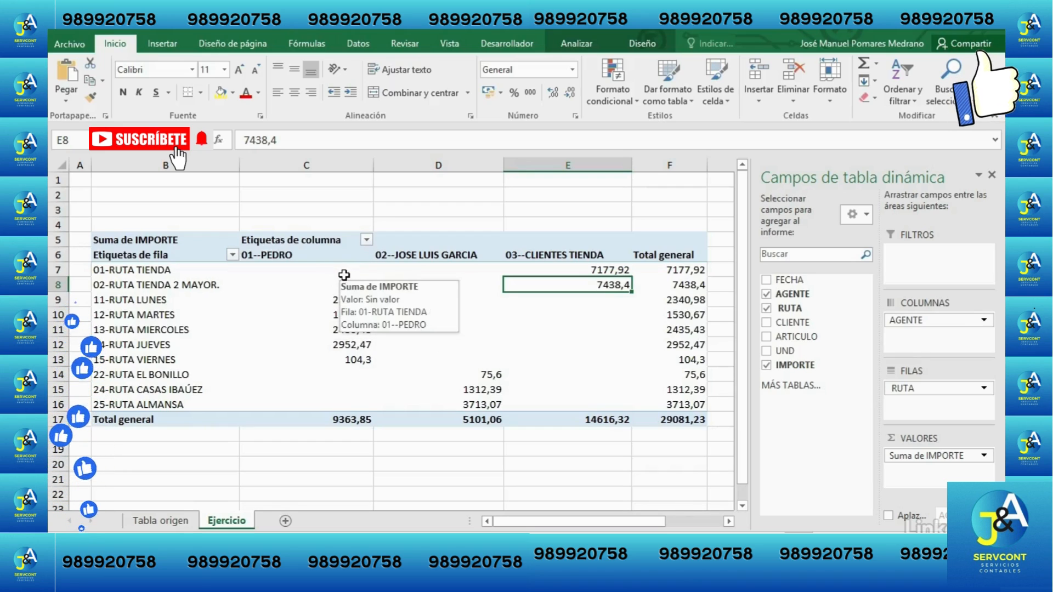
Step: Start a new calculated field for the pivot table on the Ejercicio sheet and name it Comisión
click(584, 40)
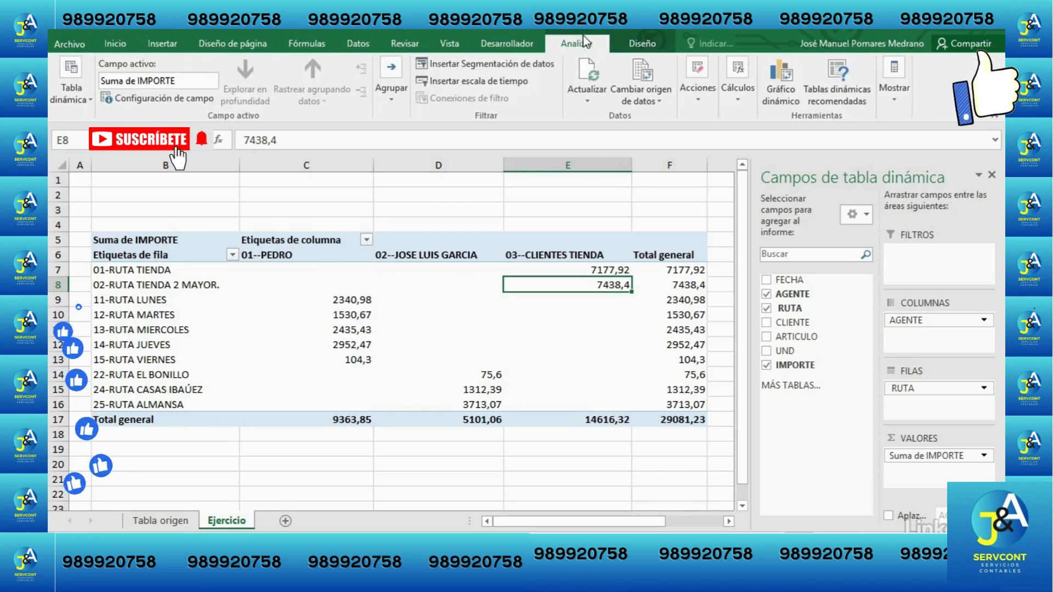
click(741, 99)
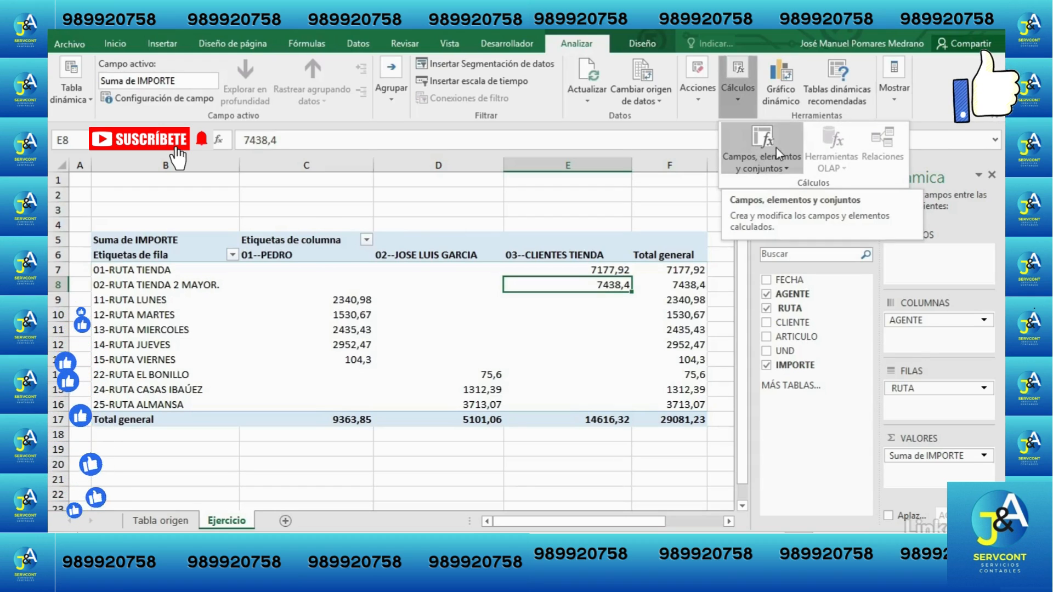
click(767, 168)
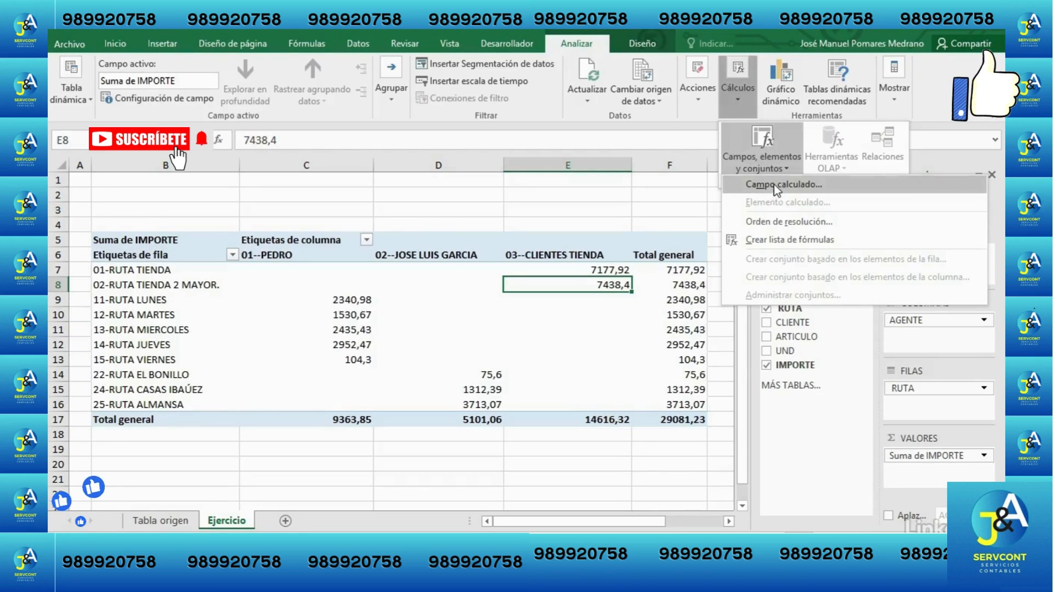
click(776, 183)
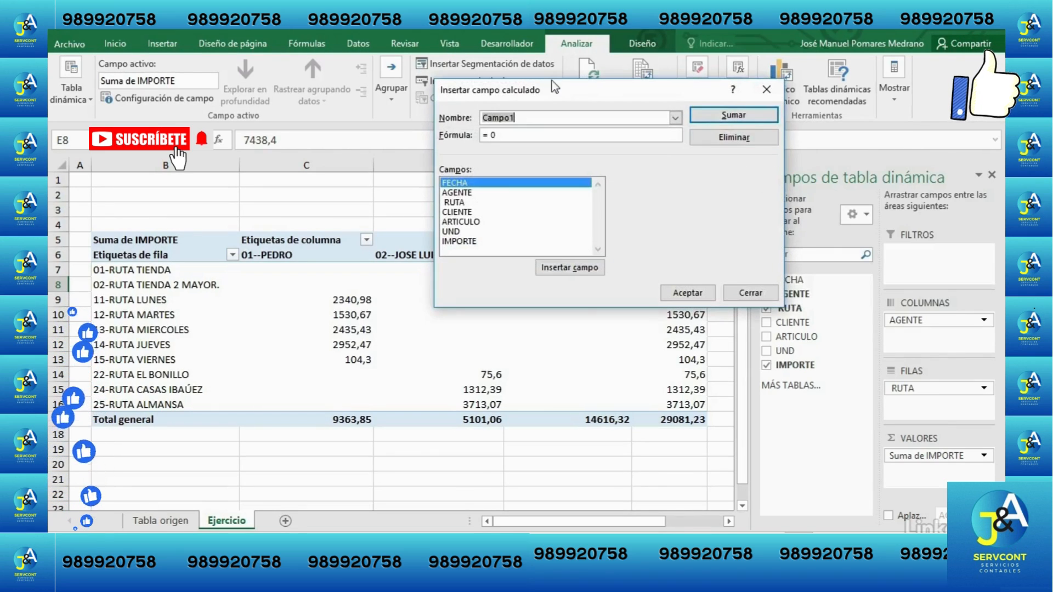
drag(601, 93, 501, 56)
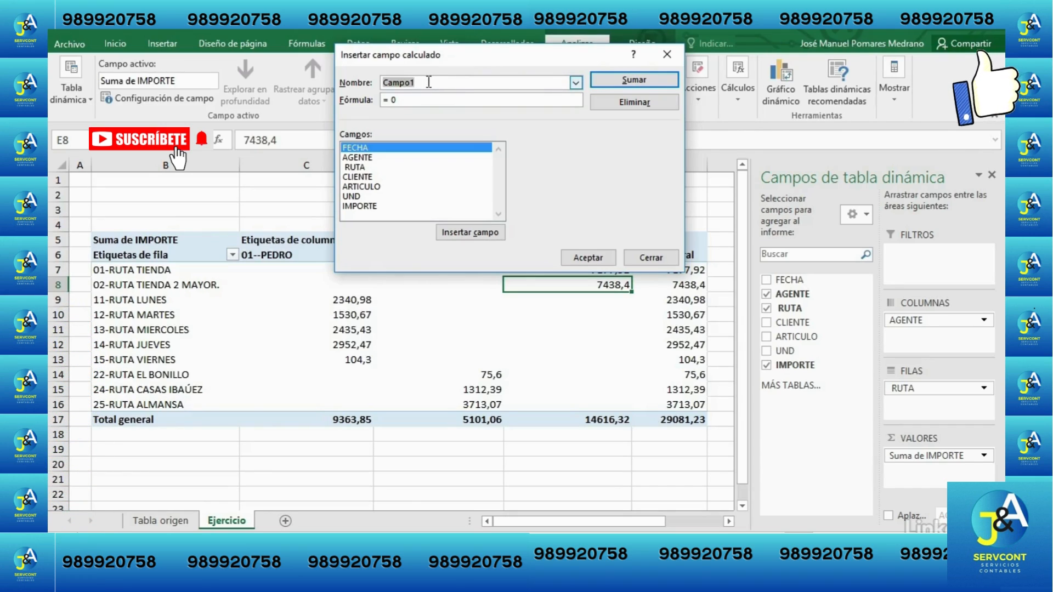
text(Comisión)
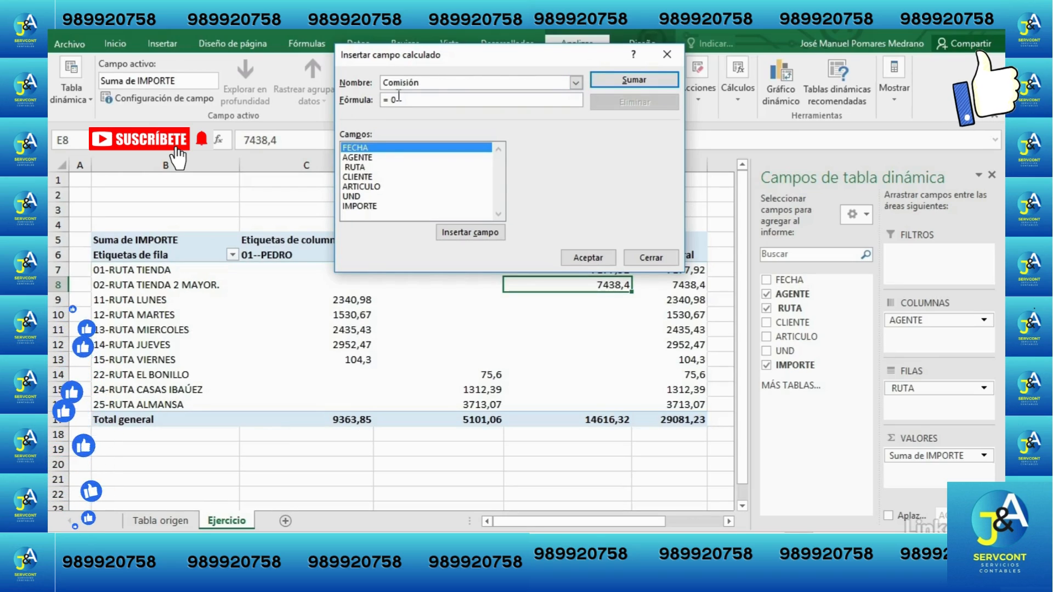
Step: Define the Comisión formula as = IMPORTE*0,05 and add the calculated field to the pivot table
drag(398, 102, 389, 99)
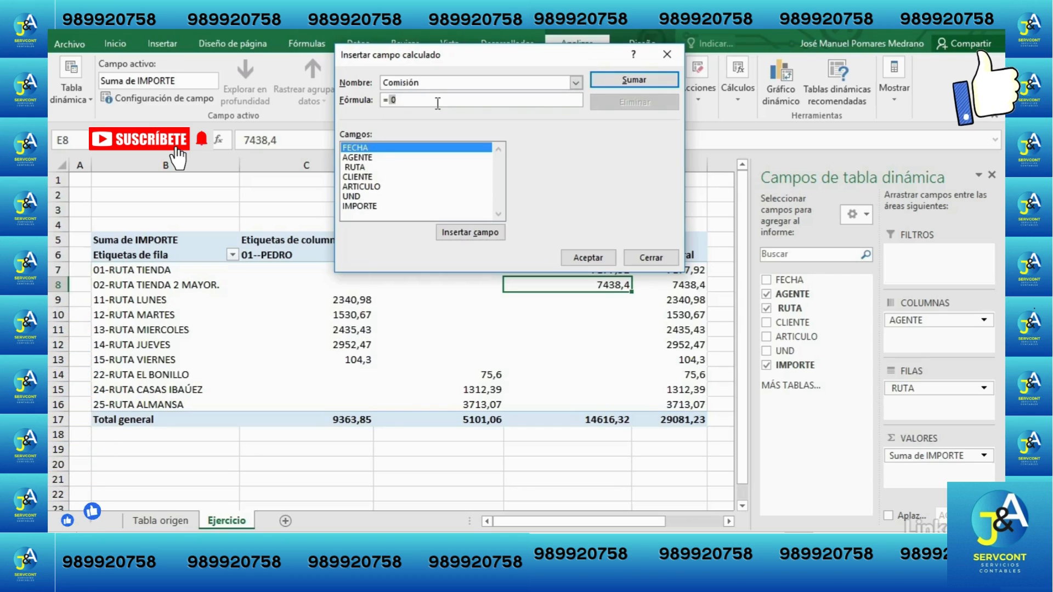
key(BackSpace)
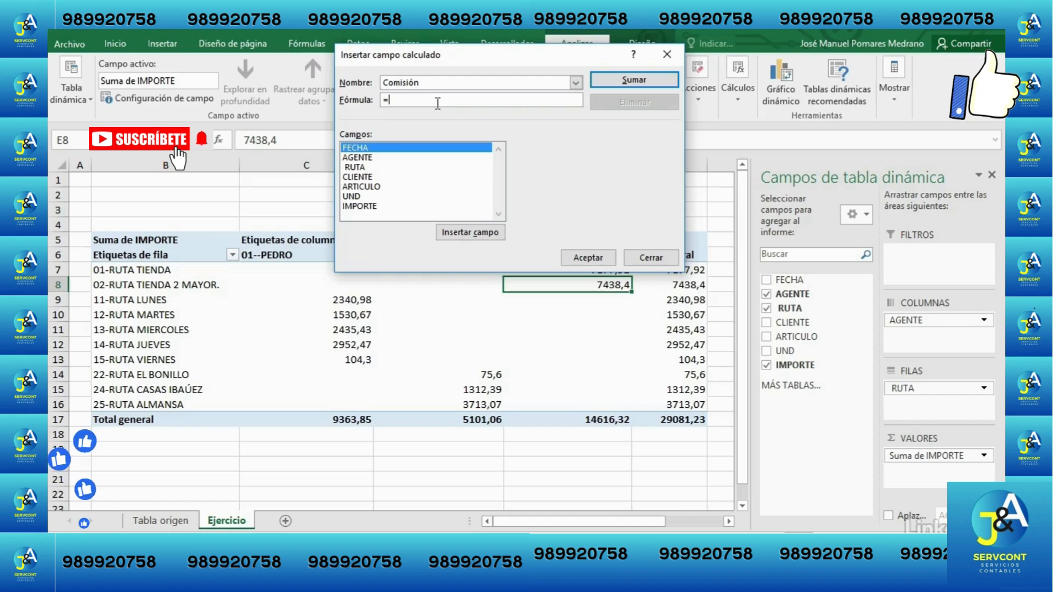
click(364, 207)
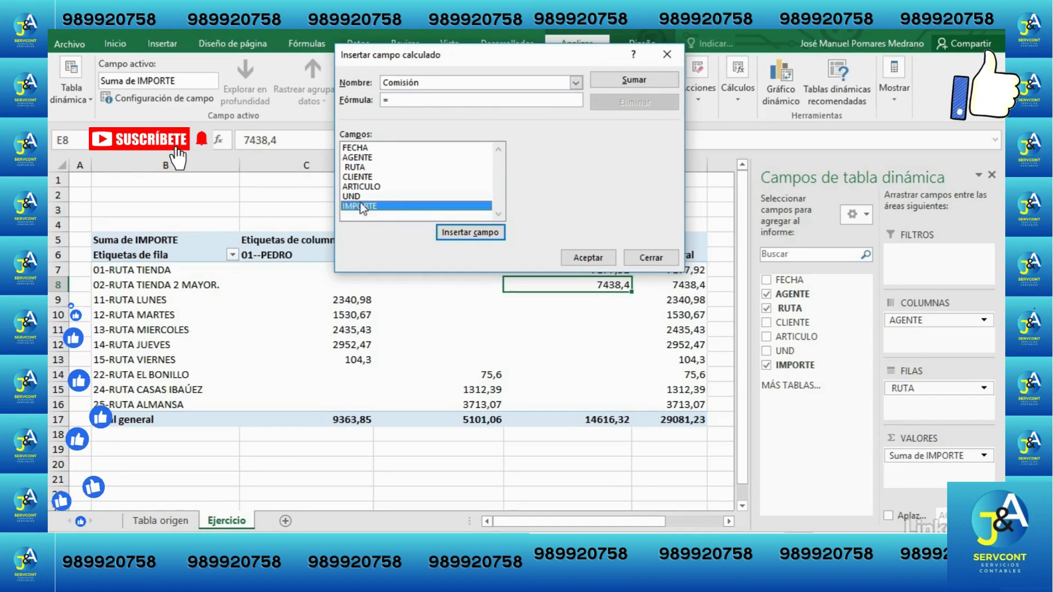
click(455, 234)
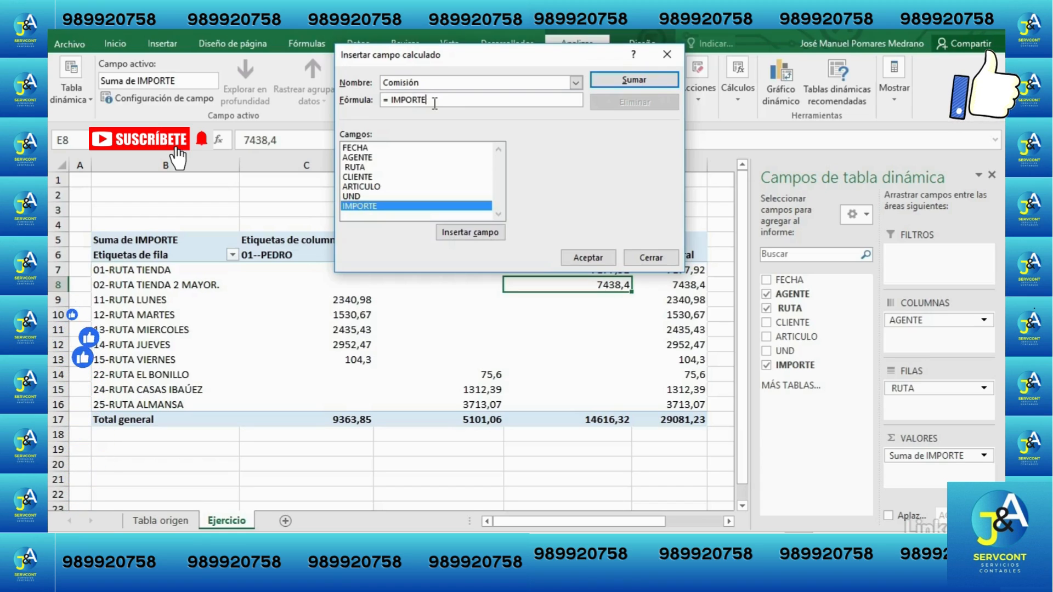
text(*)
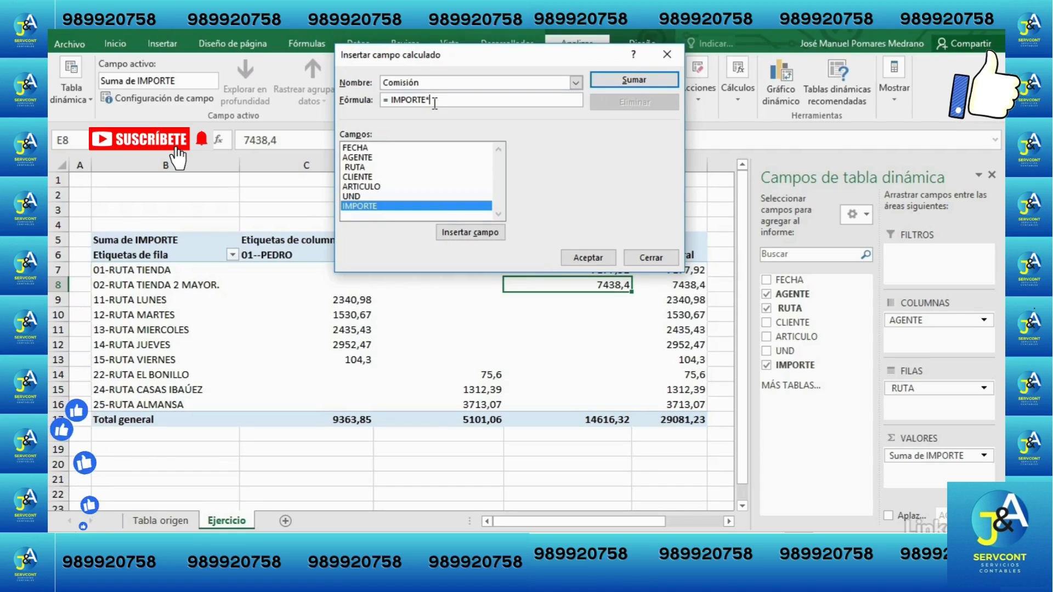
text(0,05)
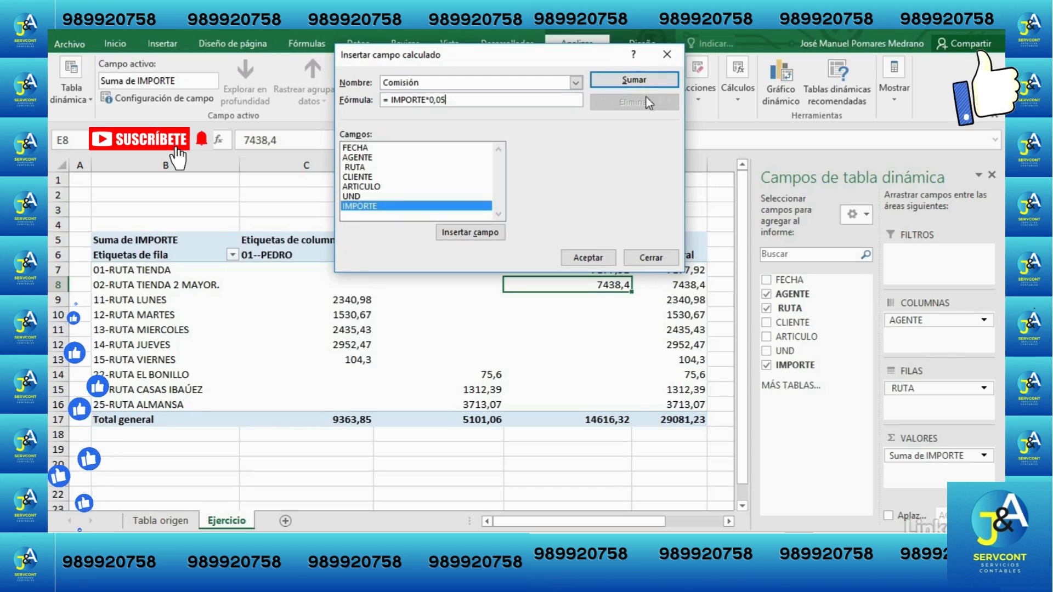
click(636, 80)
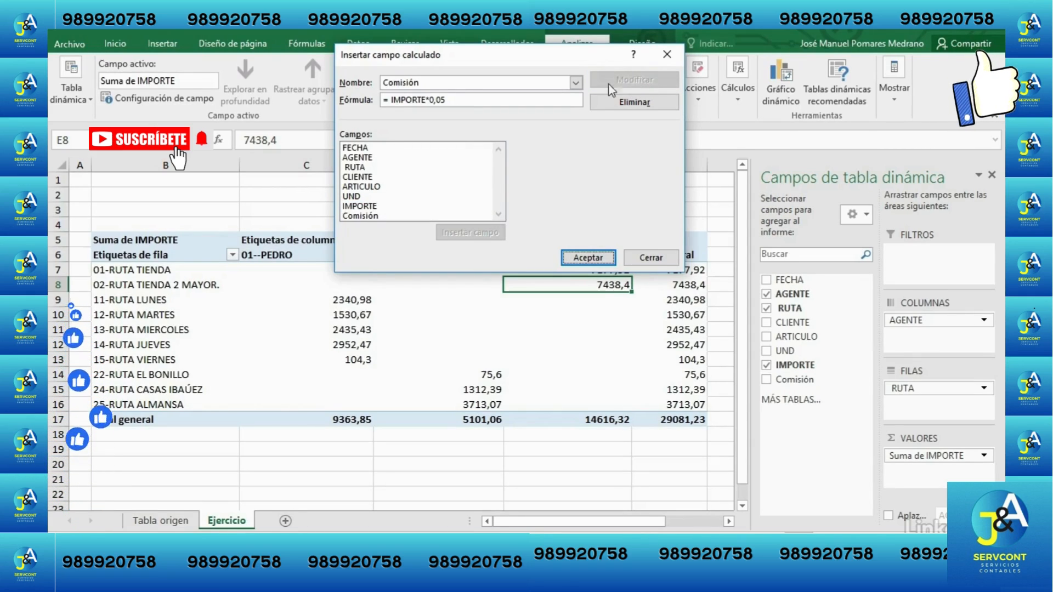
click(369, 215)
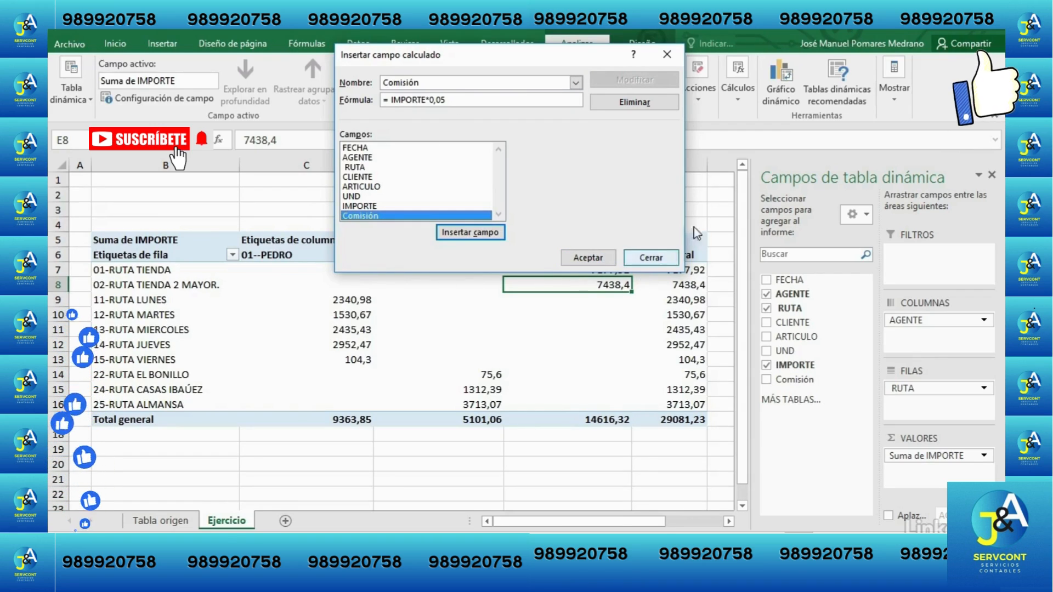
click(578, 255)
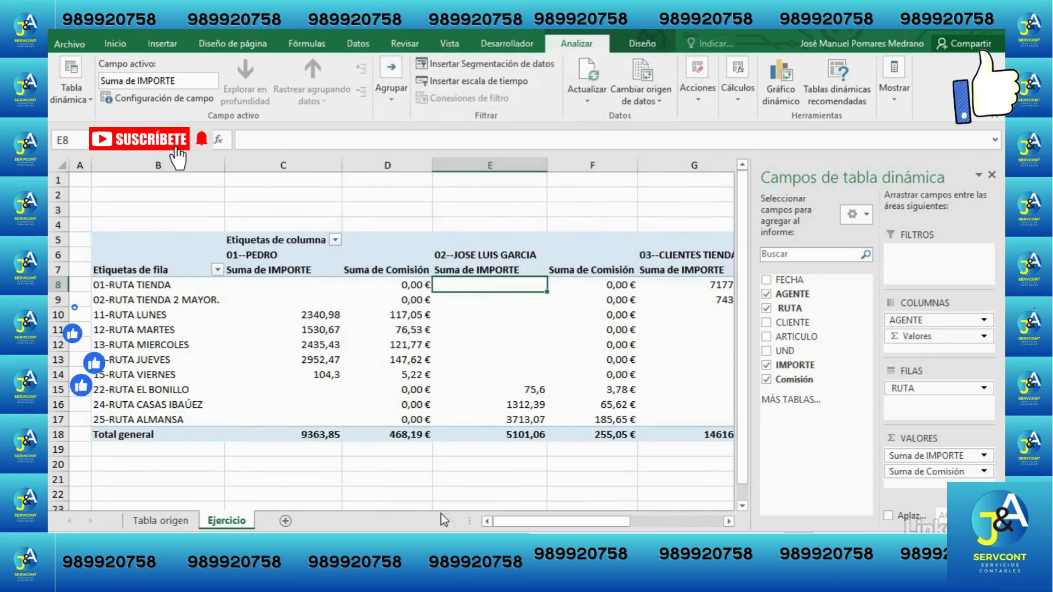
Step: Examine the Comisión amounts beside the IMPORTE sums for each agent and route in the pivot table
drag(510, 522, 497, 517)
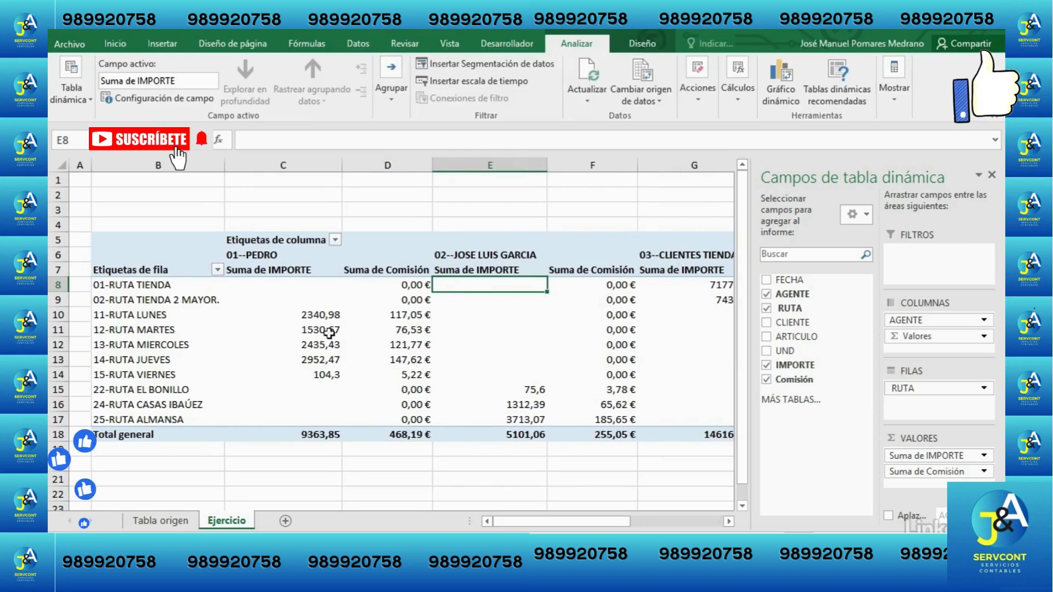
click(259, 255)
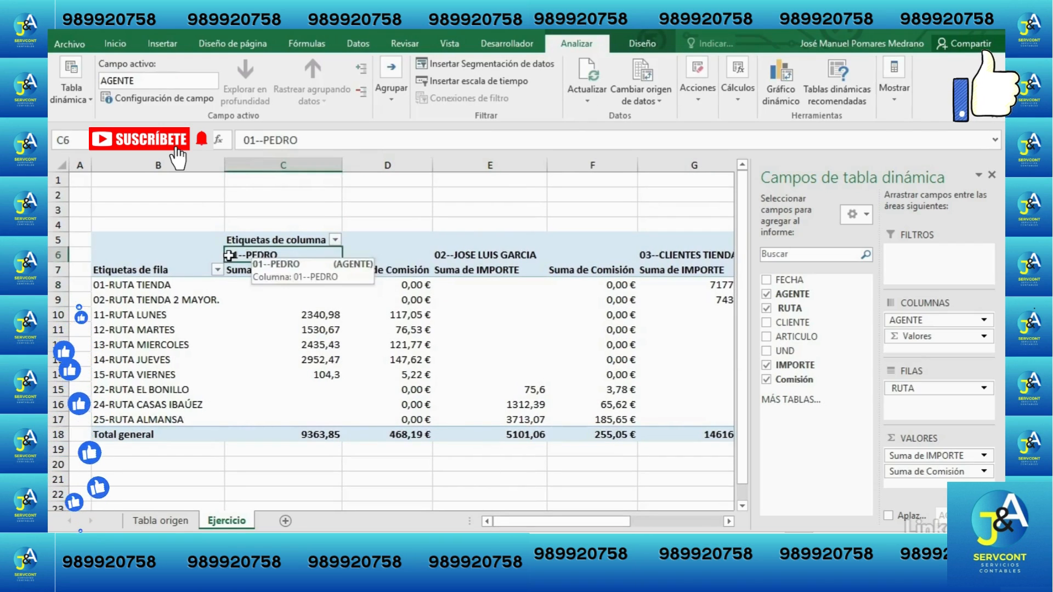
drag(297, 259, 399, 428)
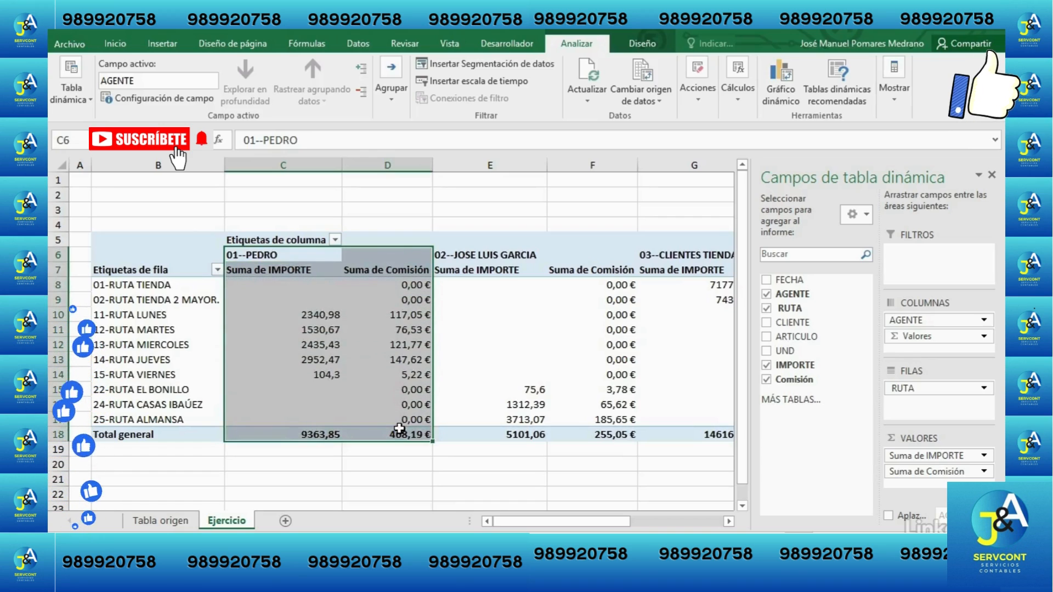
click(404, 285)
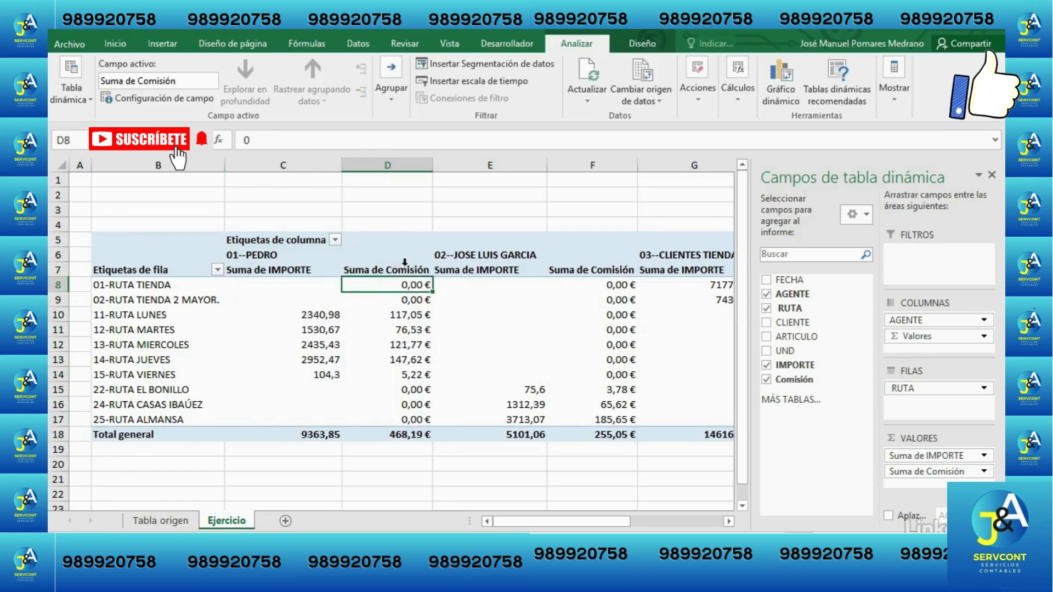
click(402, 314)
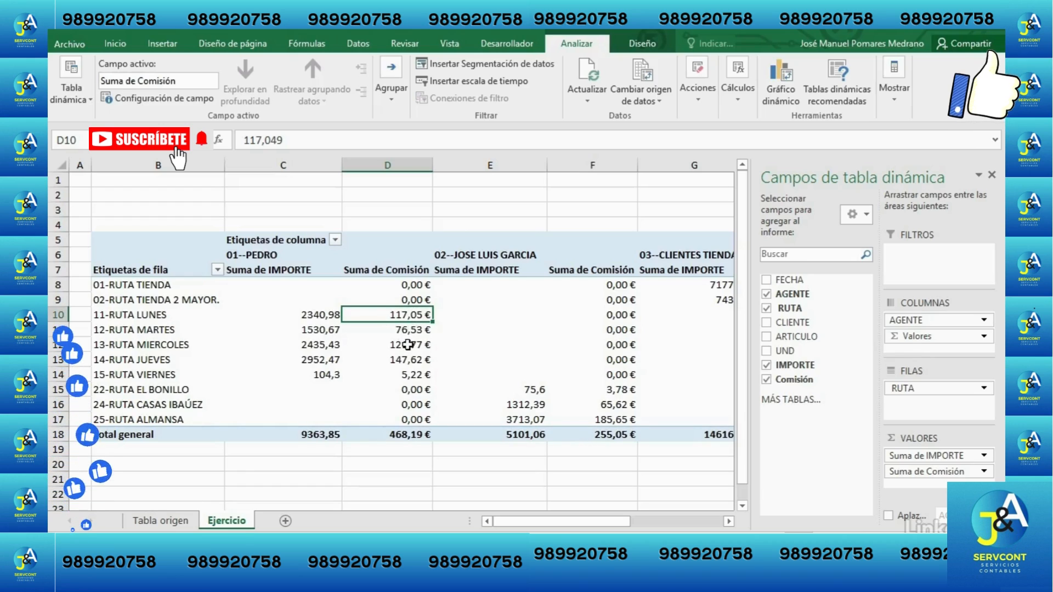
mouse_move(408, 345)
click(302, 316)
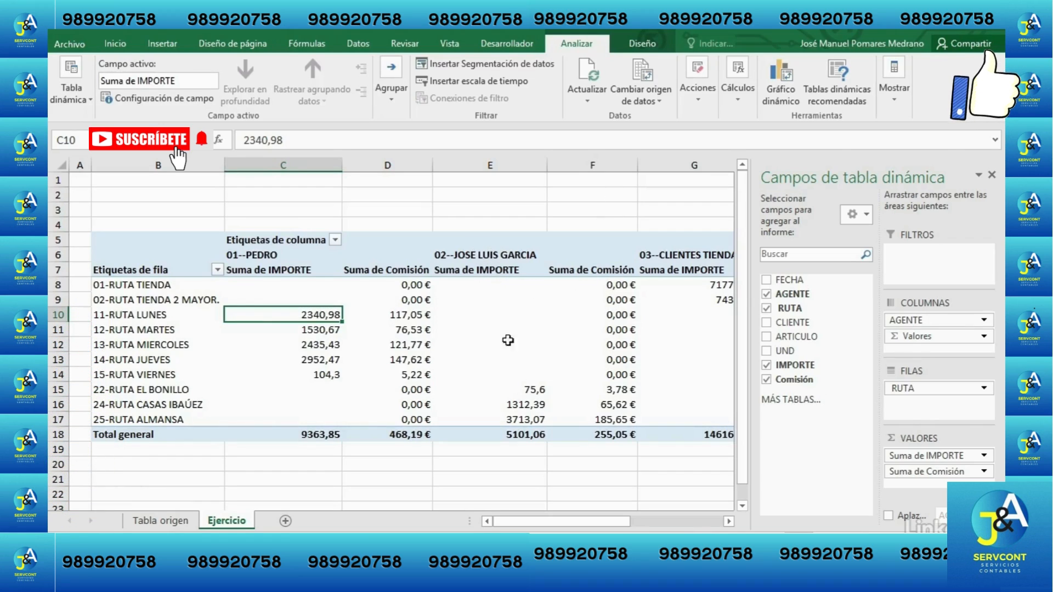
drag(540, 522, 589, 522)
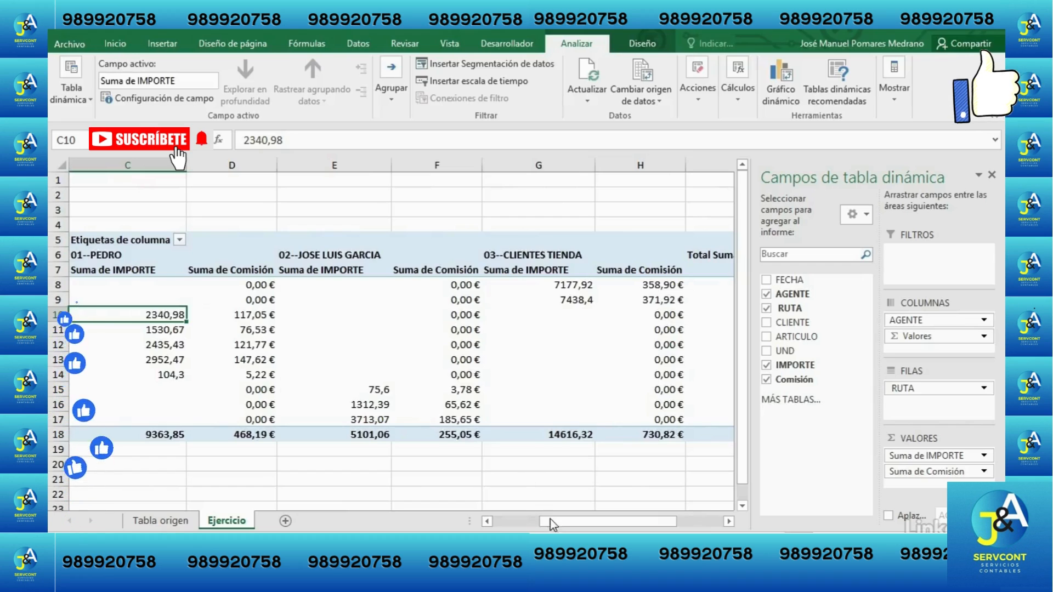
drag(554, 523, 507, 522)
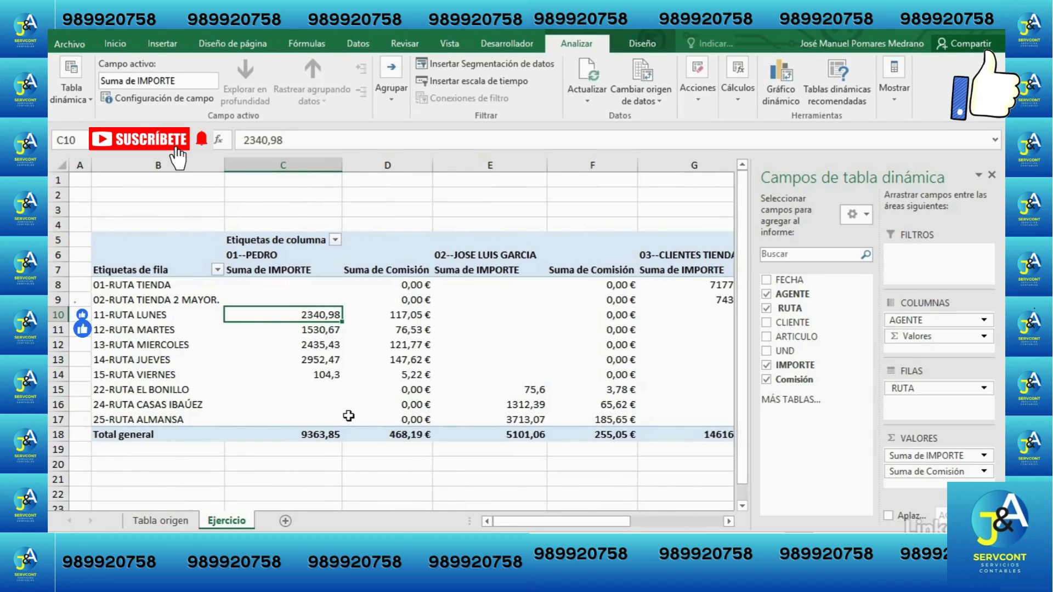
Step: Delete the calculated field Comisión from the pivot table
click(319, 332)
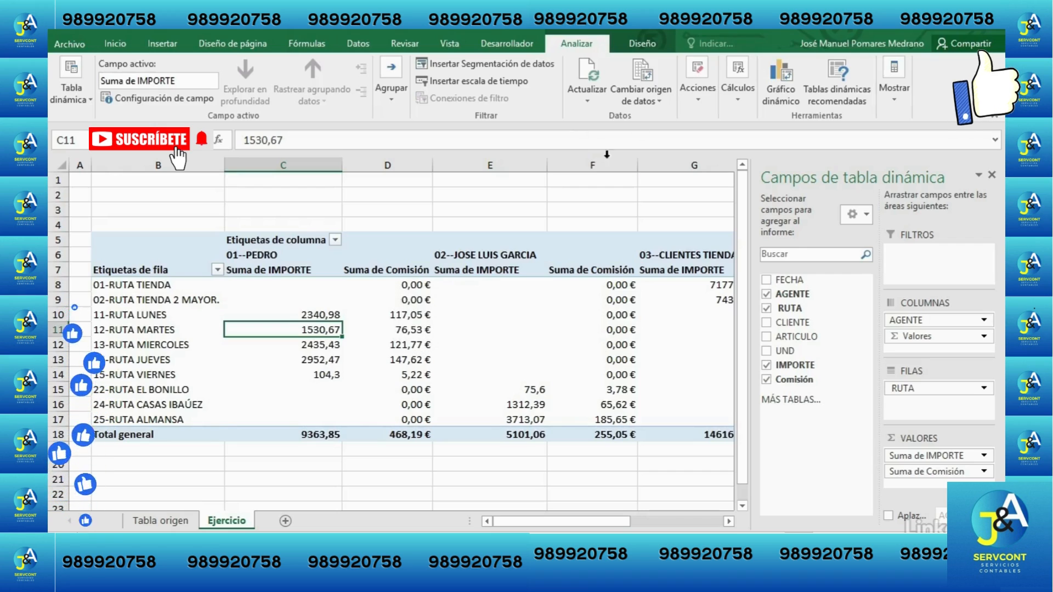
click(736, 97)
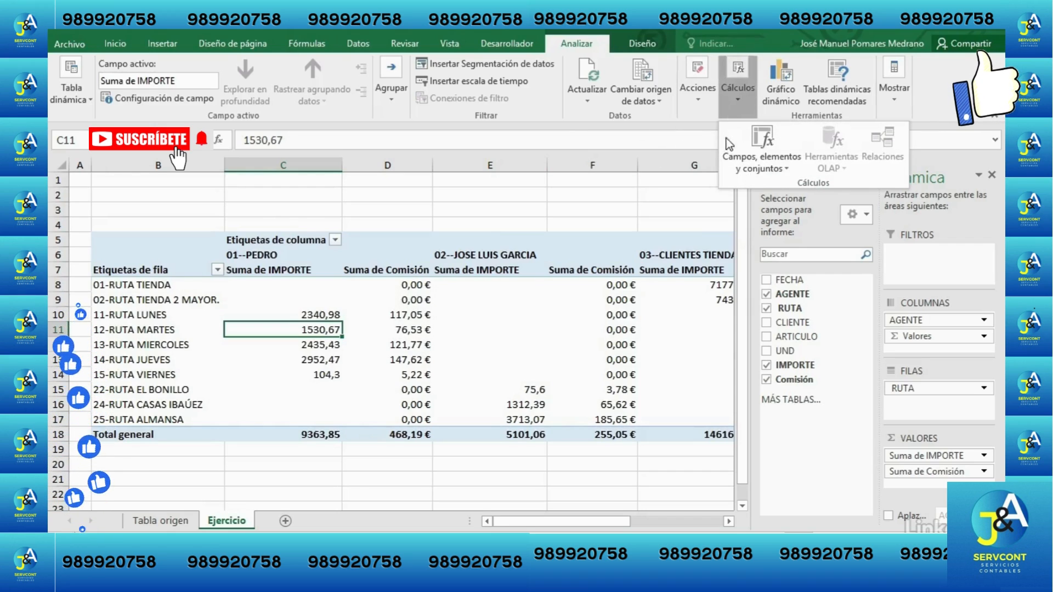
click(768, 159)
click(768, 184)
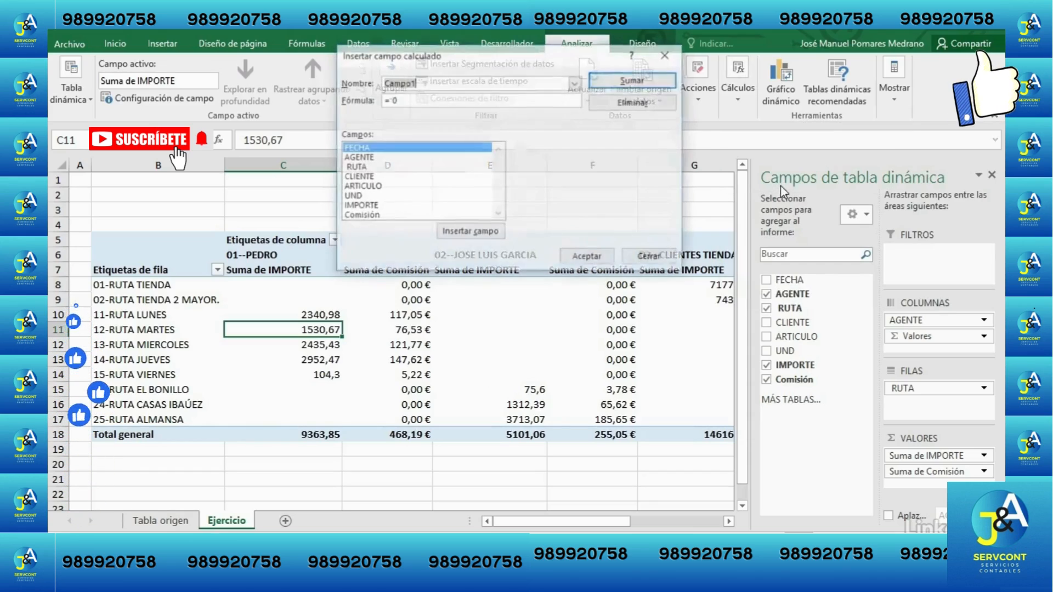
click(576, 83)
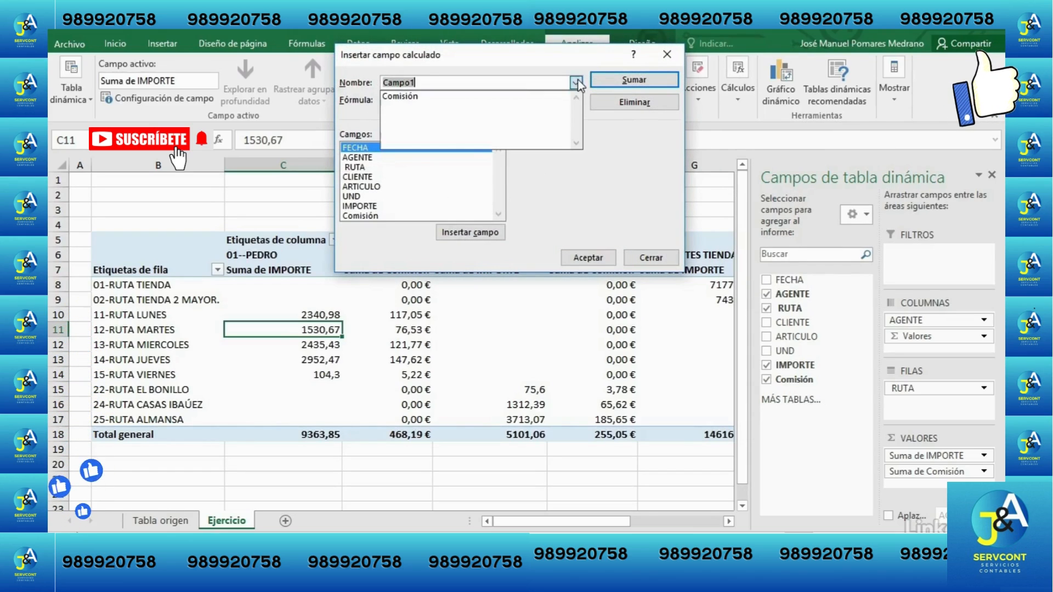
click(533, 97)
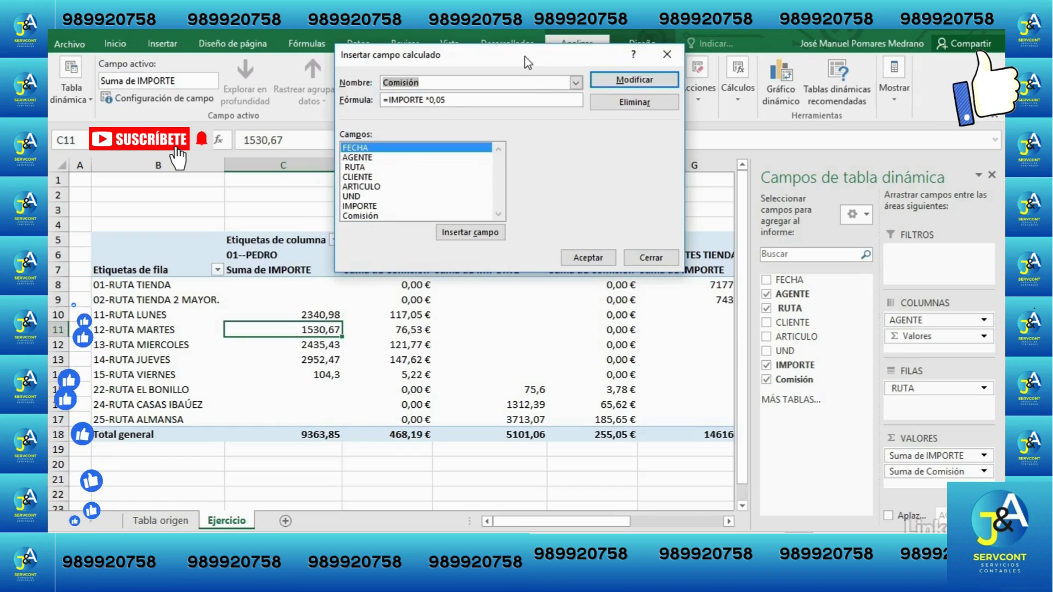
click(632, 102)
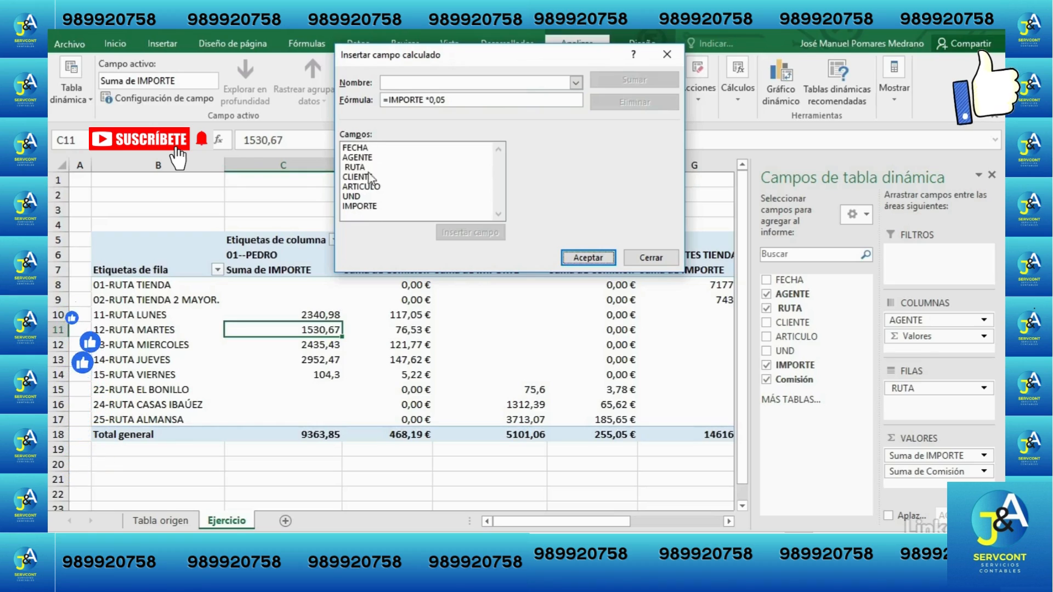
click(564, 257)
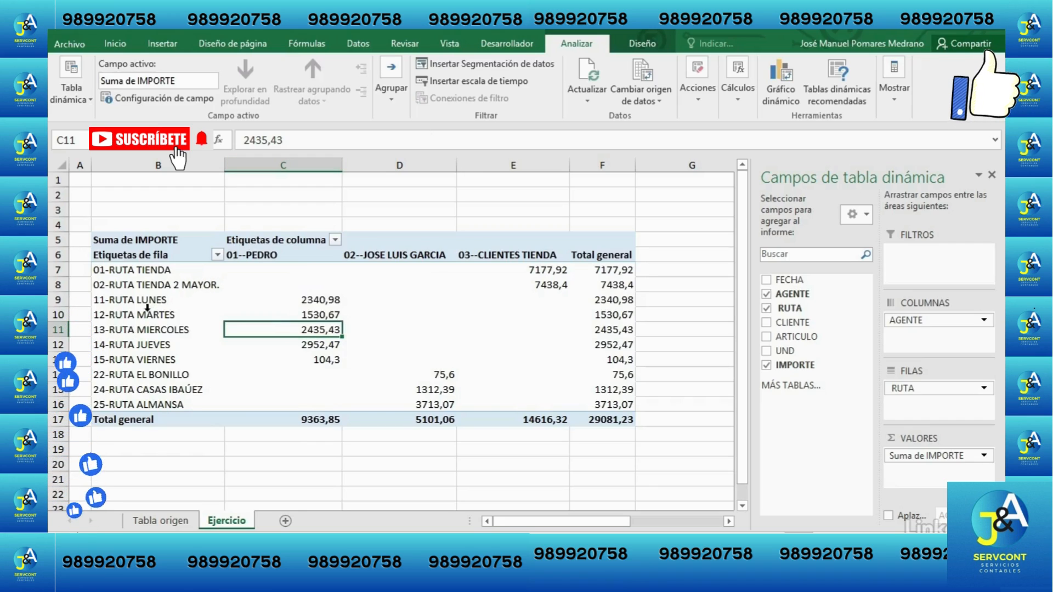
Step: Start a new calculated item in the RUTA field and name it Ruta Almansa 10%
click(145, 344)
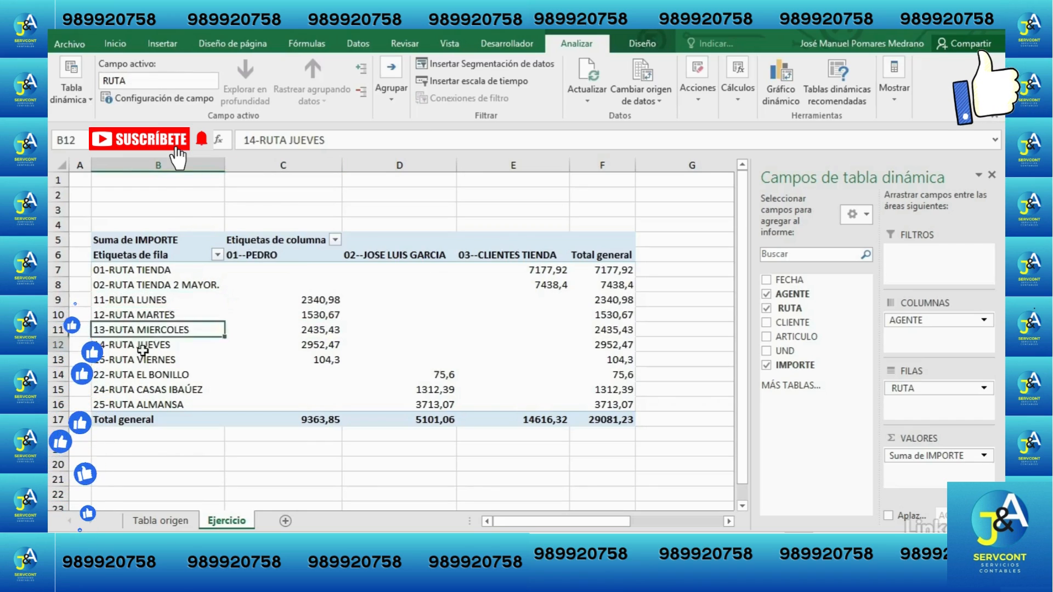
click(140, 389)
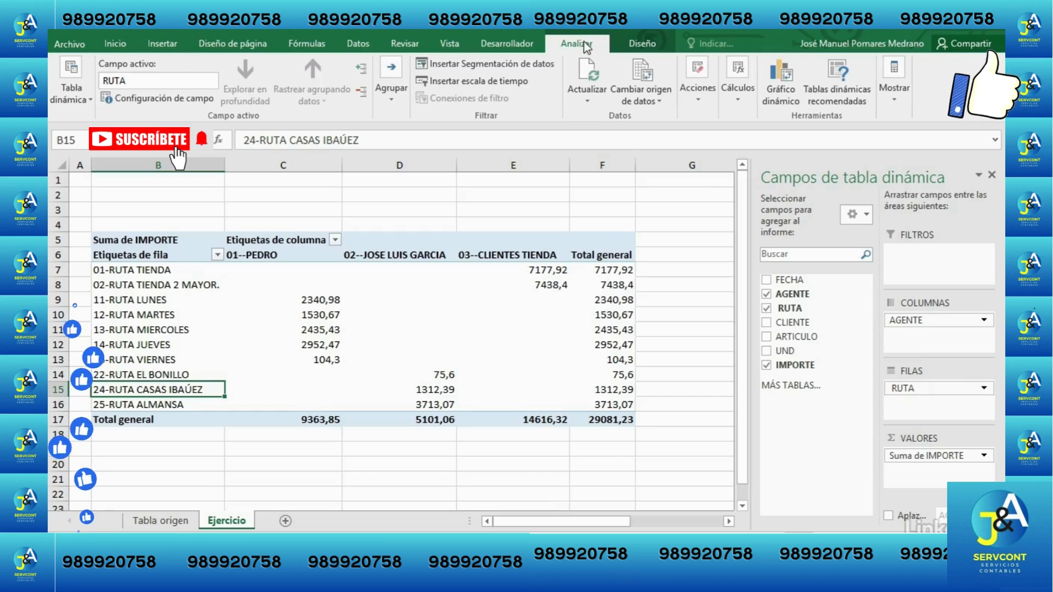
click(742, 101)
click(768, 169)
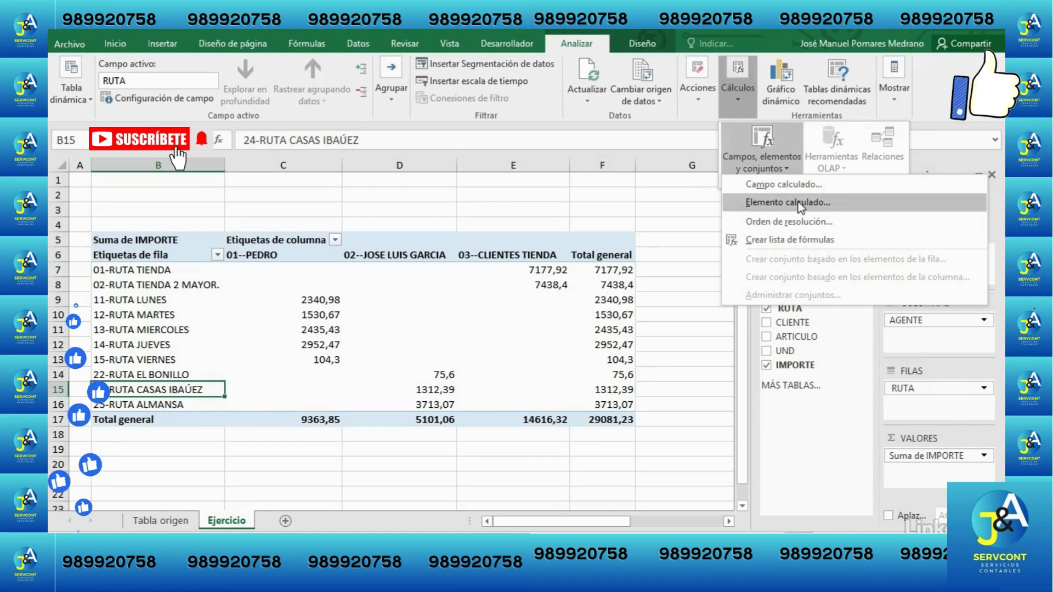
click(764, 203)
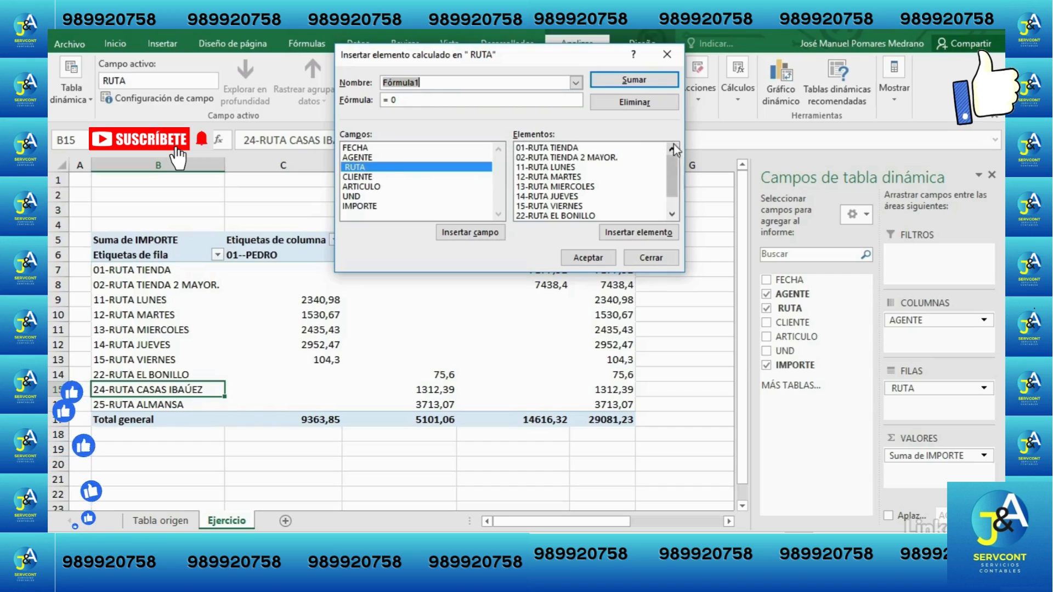
drag(673, 162, 673, 176)
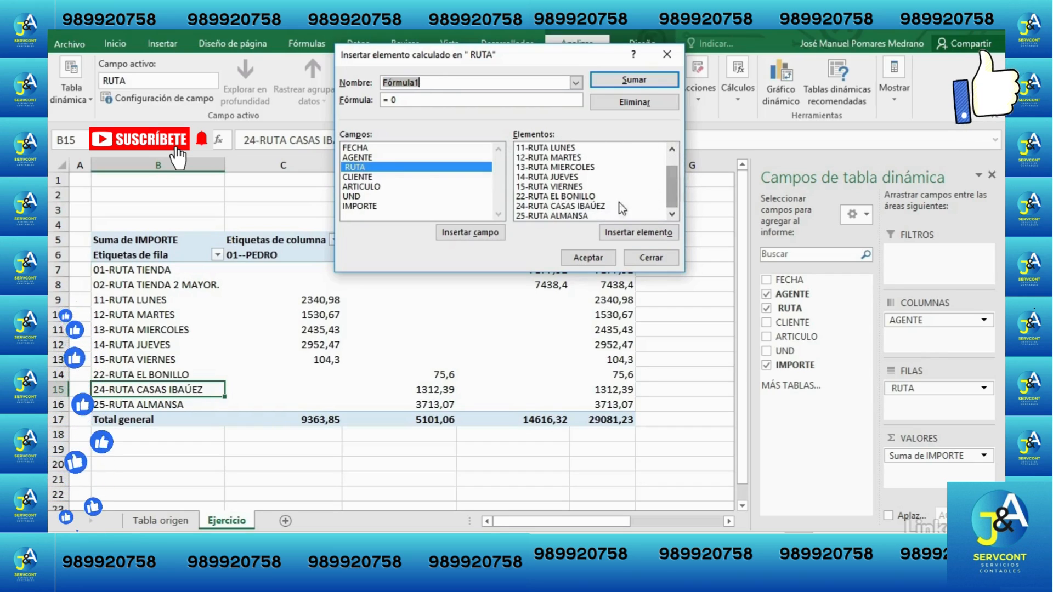
click(551, 216)
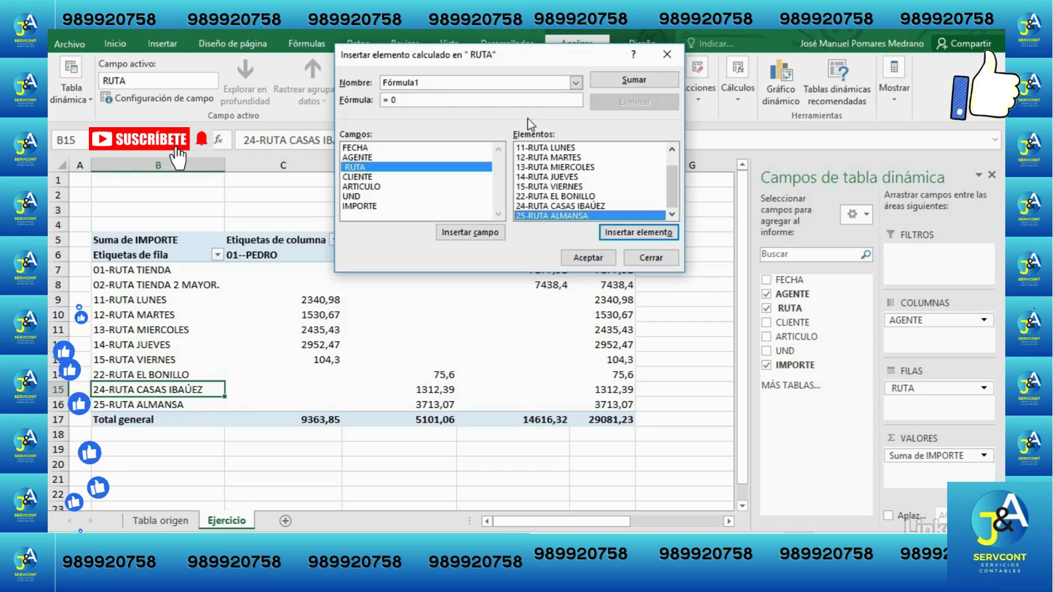
drag(437, 84, 353, 80)
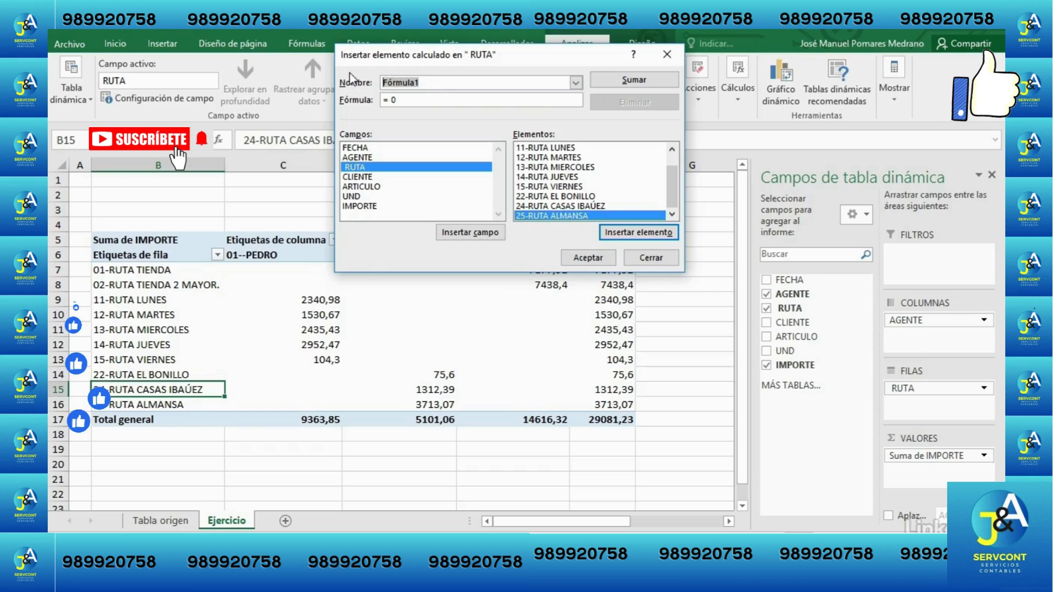
text(R)
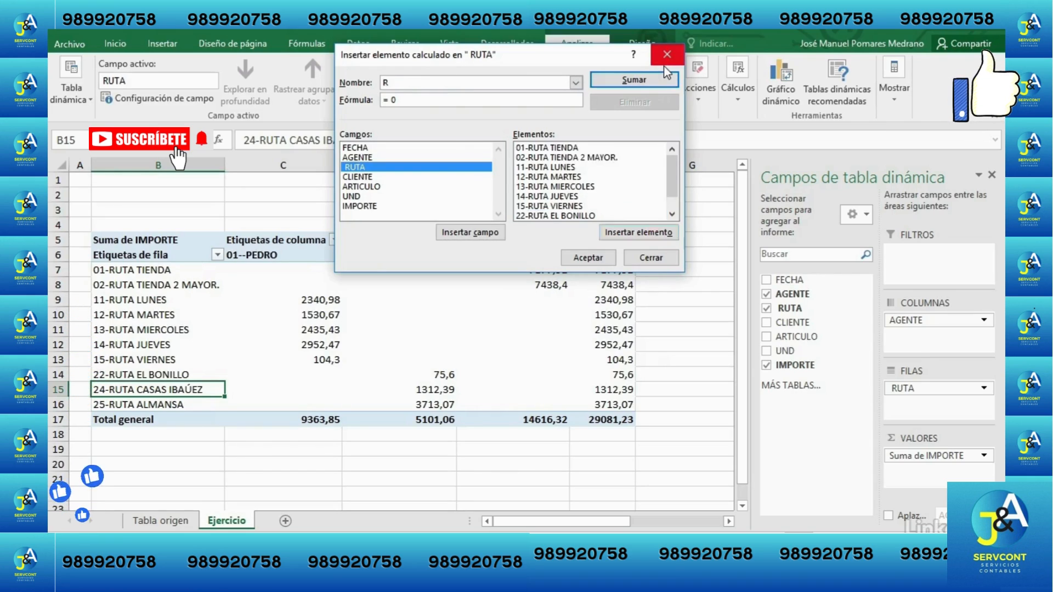
text(uta Almansa 10%)
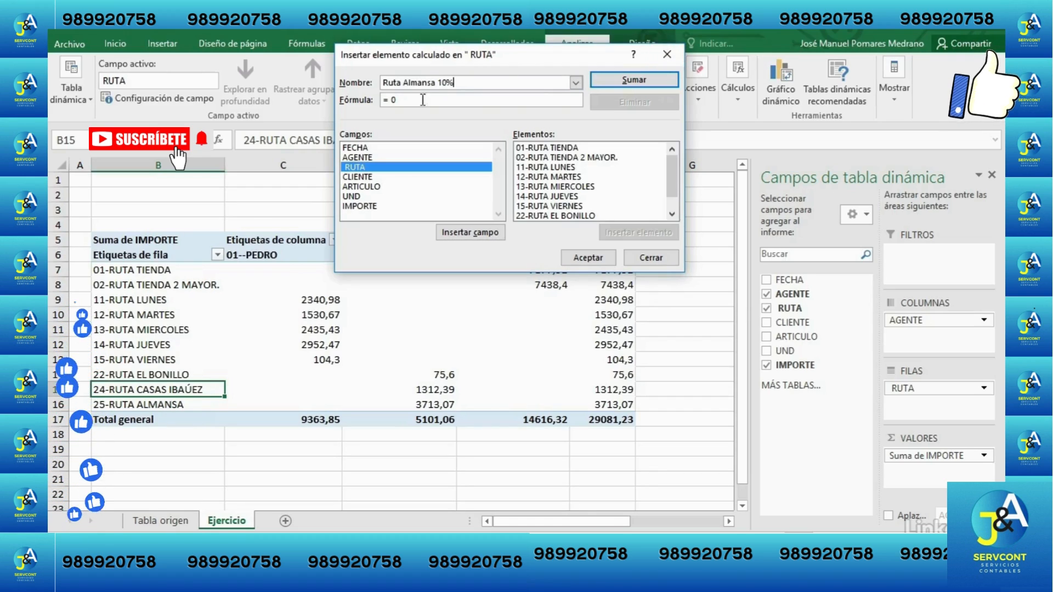
Step: Define the item's formula as = '25-RUTA ALMANSA'*0,1 and add the calculated item to the pivot table
click(392, 99)
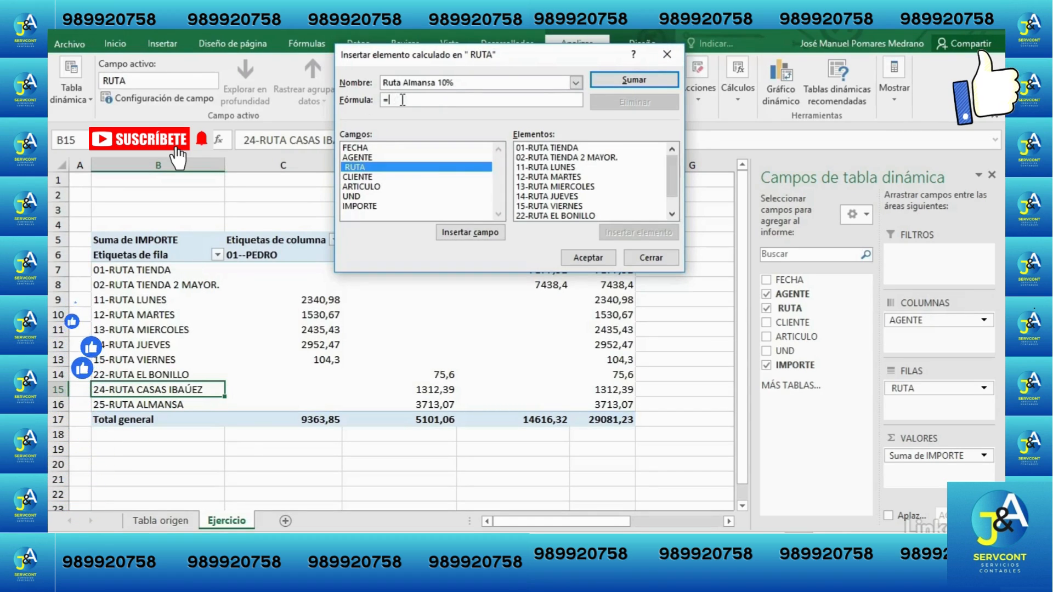
click(565, 216)
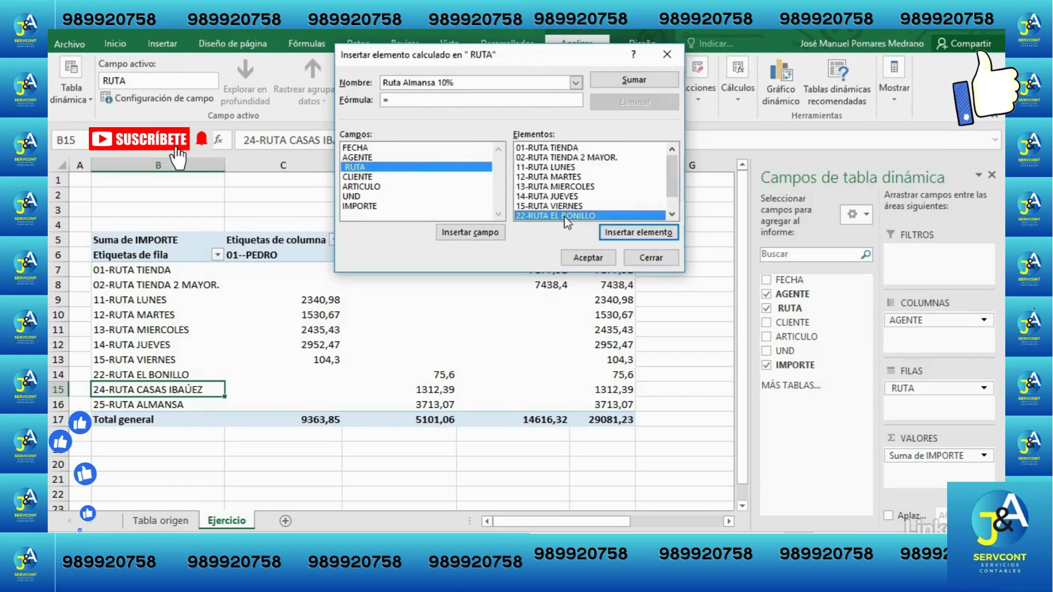
drag(677, 190, 669, 210)
click(567, 216)
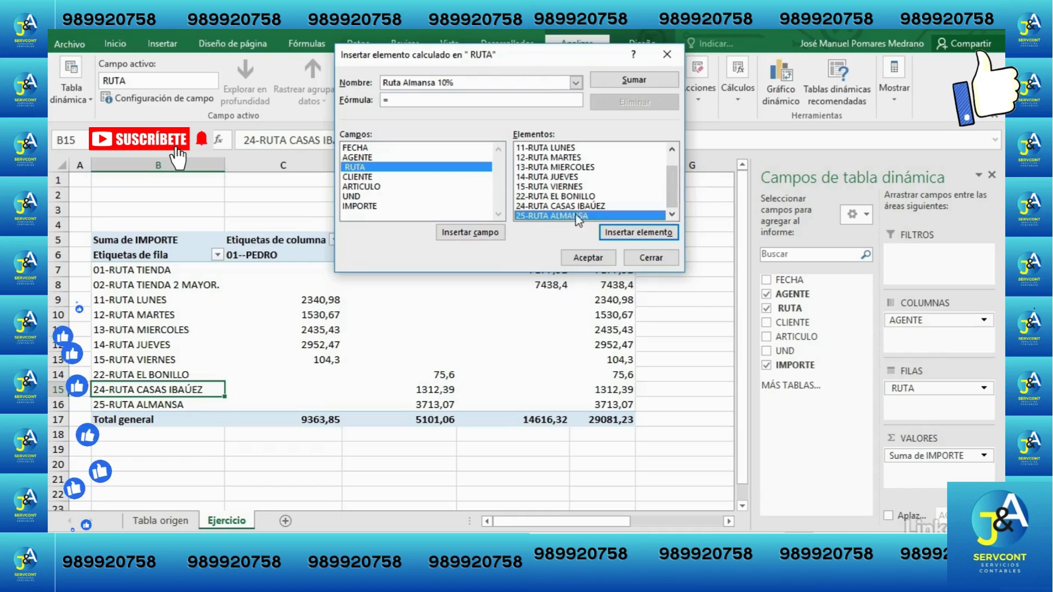
click(653, 232)
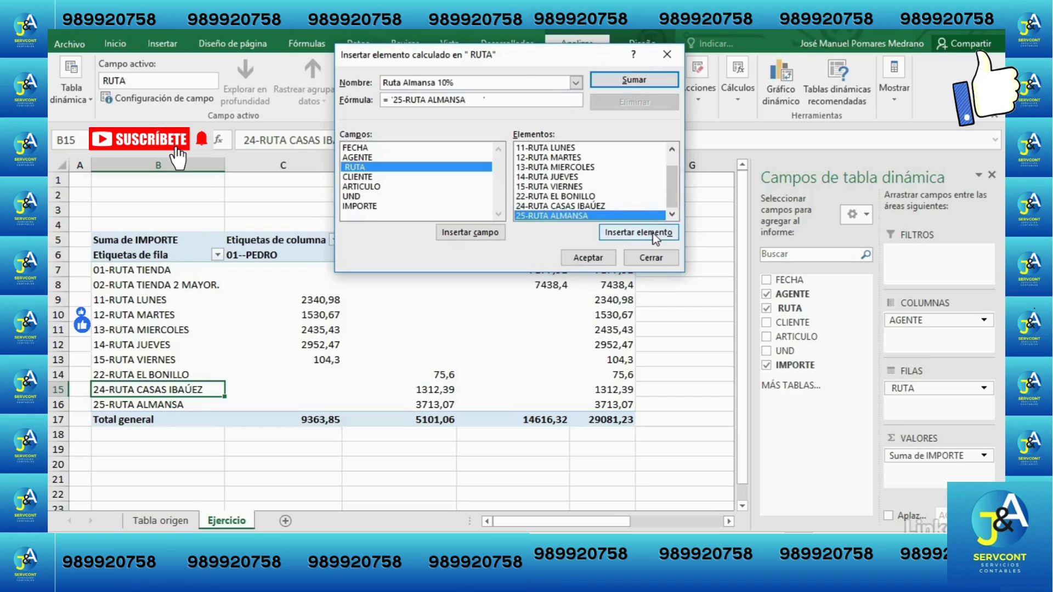
text(*0,1)
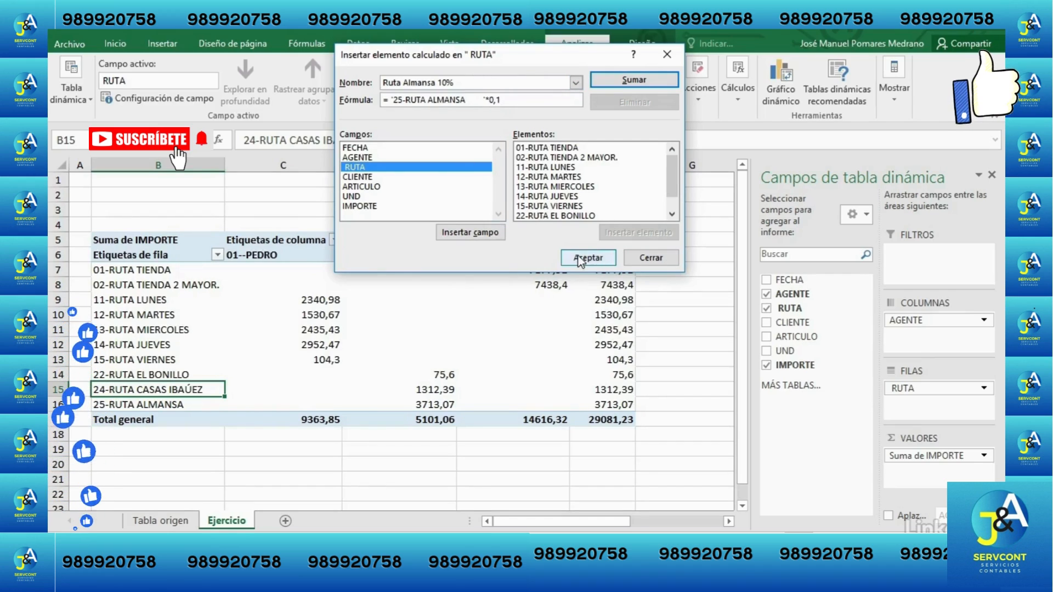
click(597, 259)
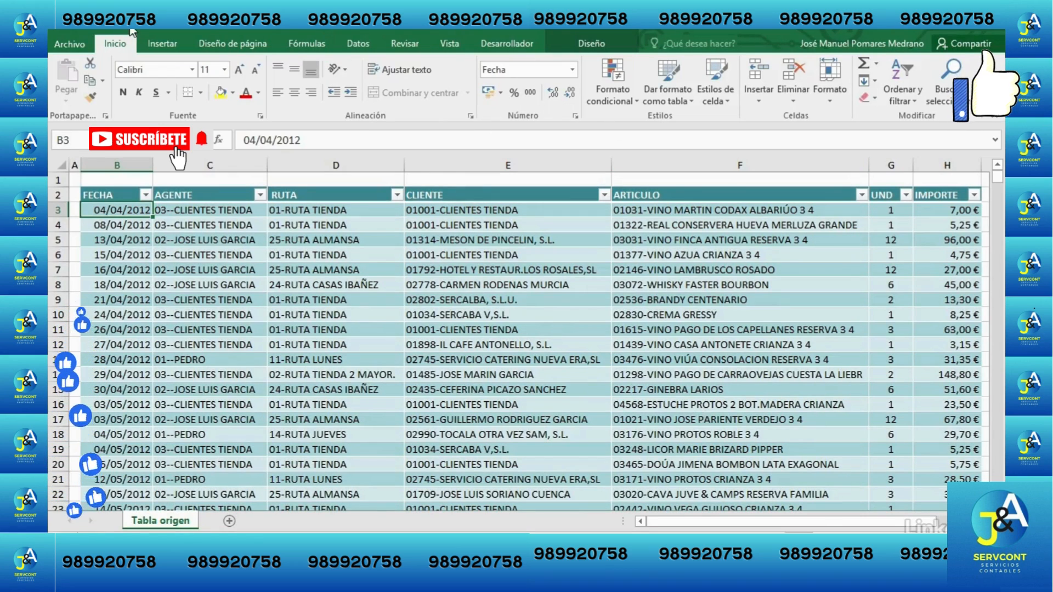
Step: Open the recommended pivot tables for the Tabla origen data and preview the suggestion summing IMPORTE by RUTA
click(163, 45)
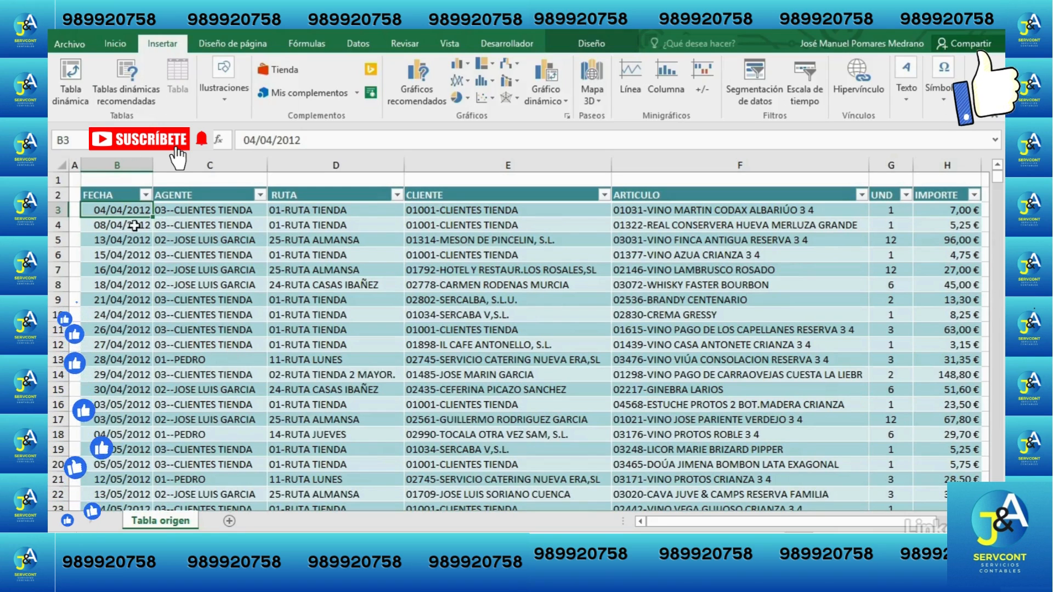
click(212, 242)
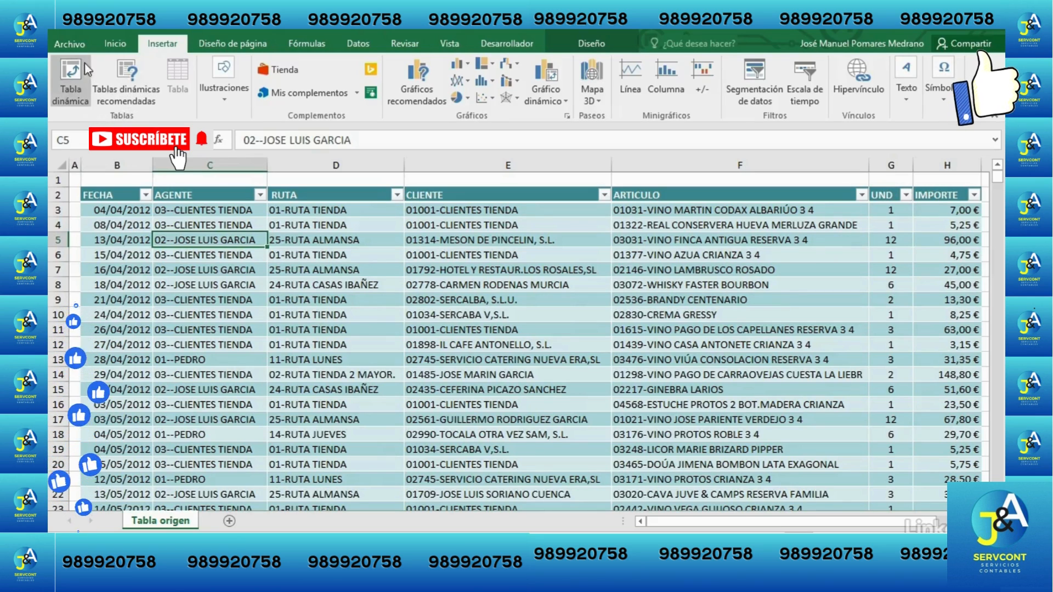
click(132, 67)
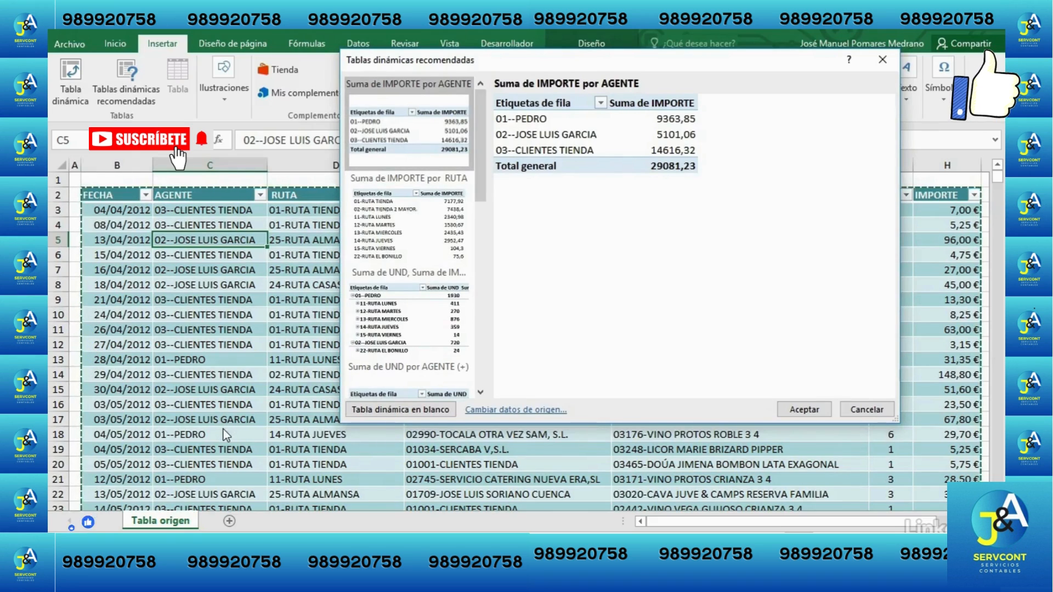
drag(476, 151, 476, 172)
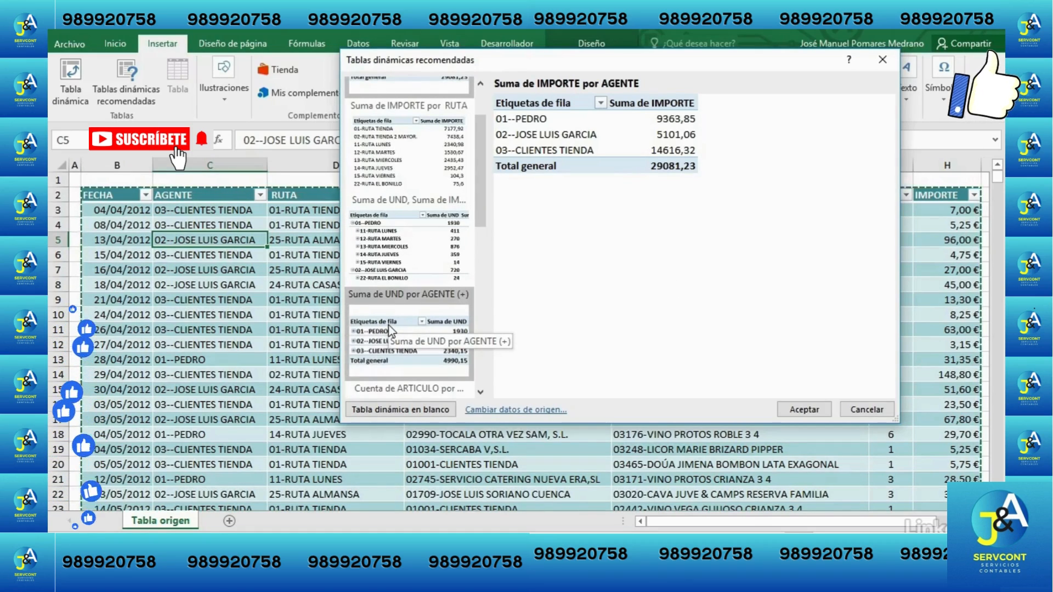
drag(479, 171, 482, 132)
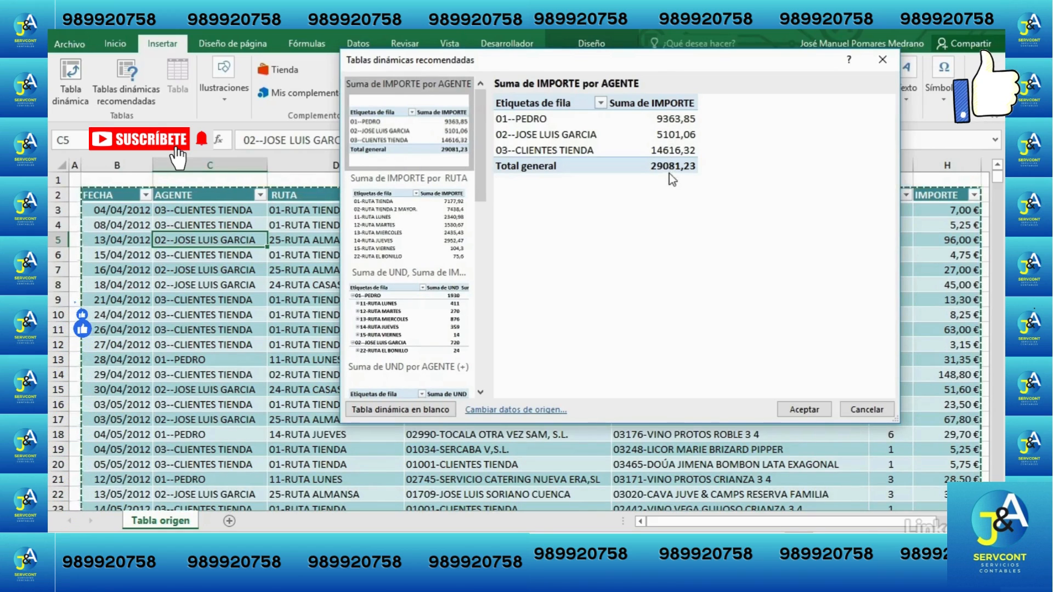
click(400, 227)
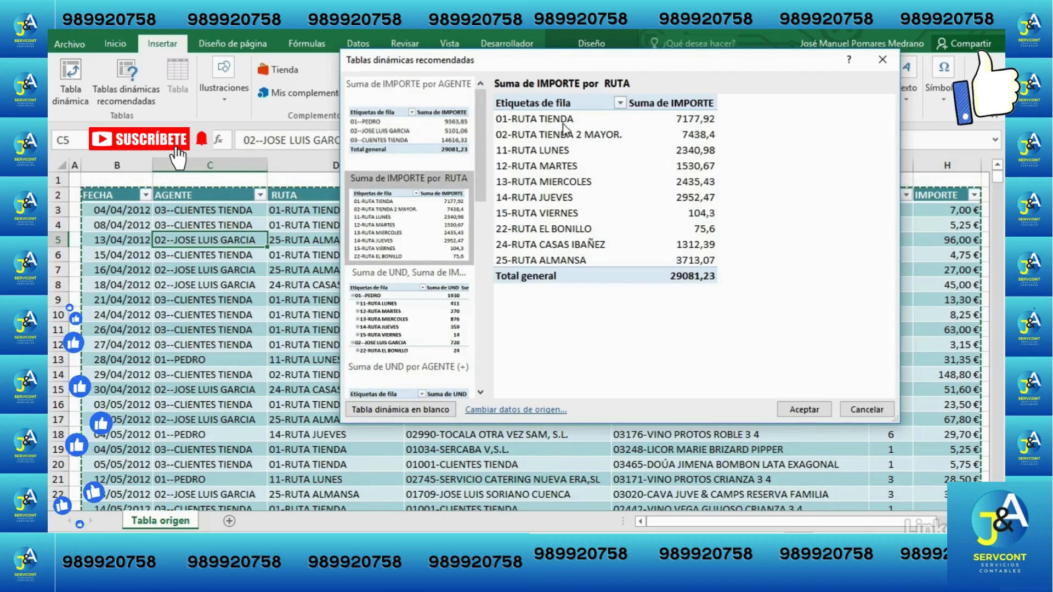
Step: Insert the recommended pivot table with Suma de UND, Suma de IMPORTE and Cuenta de ARTICULO por RUTA, enlarging the preview to check it
click(432, 317)
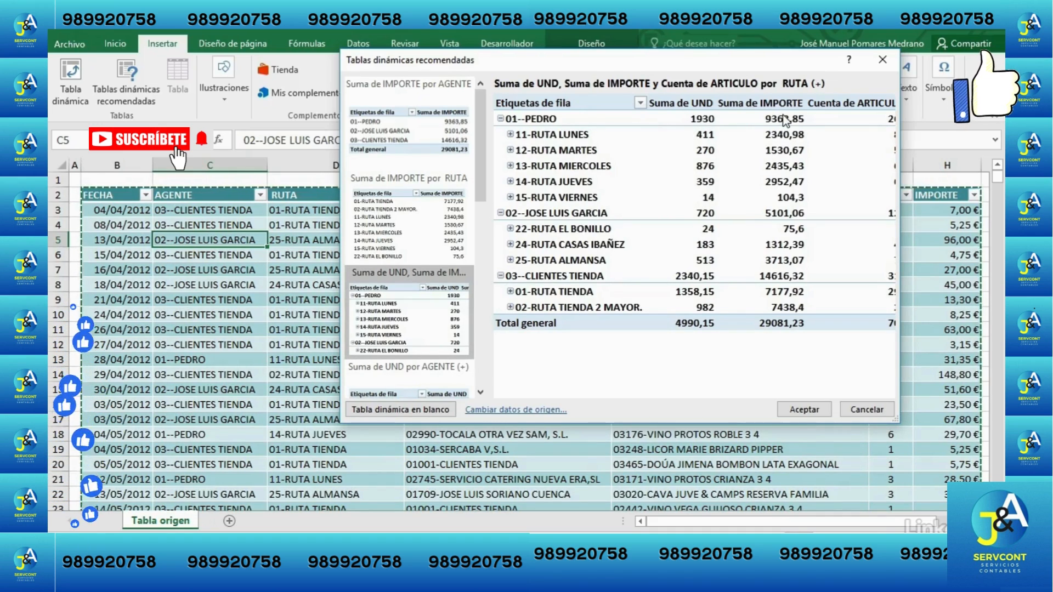
drag(896, 420, 966, 421)
drag(521, 60, 336, 54)
drag(782, 415, 816, 415)
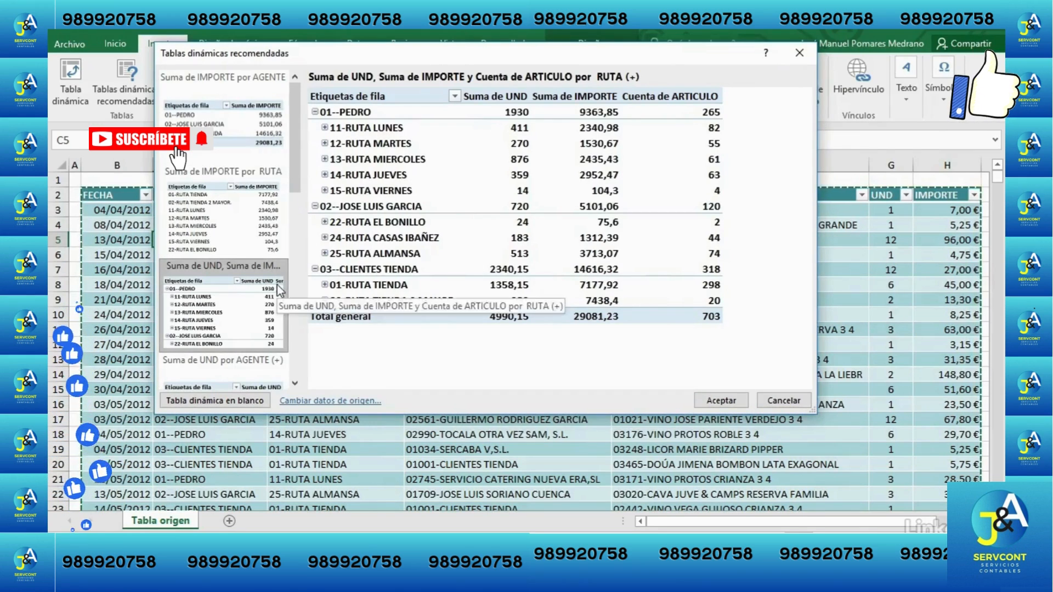
click(720, 400)
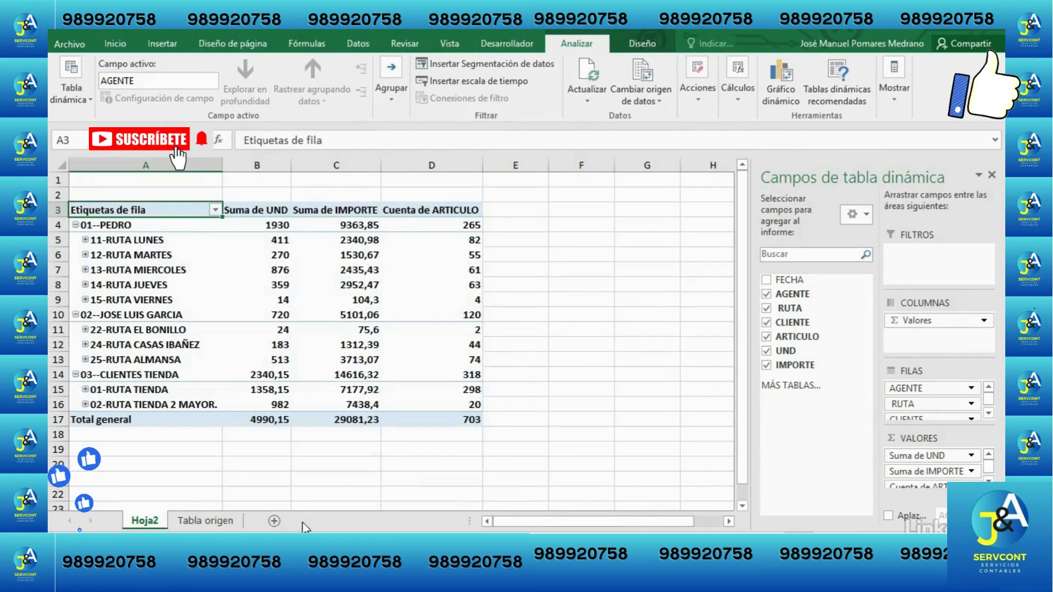